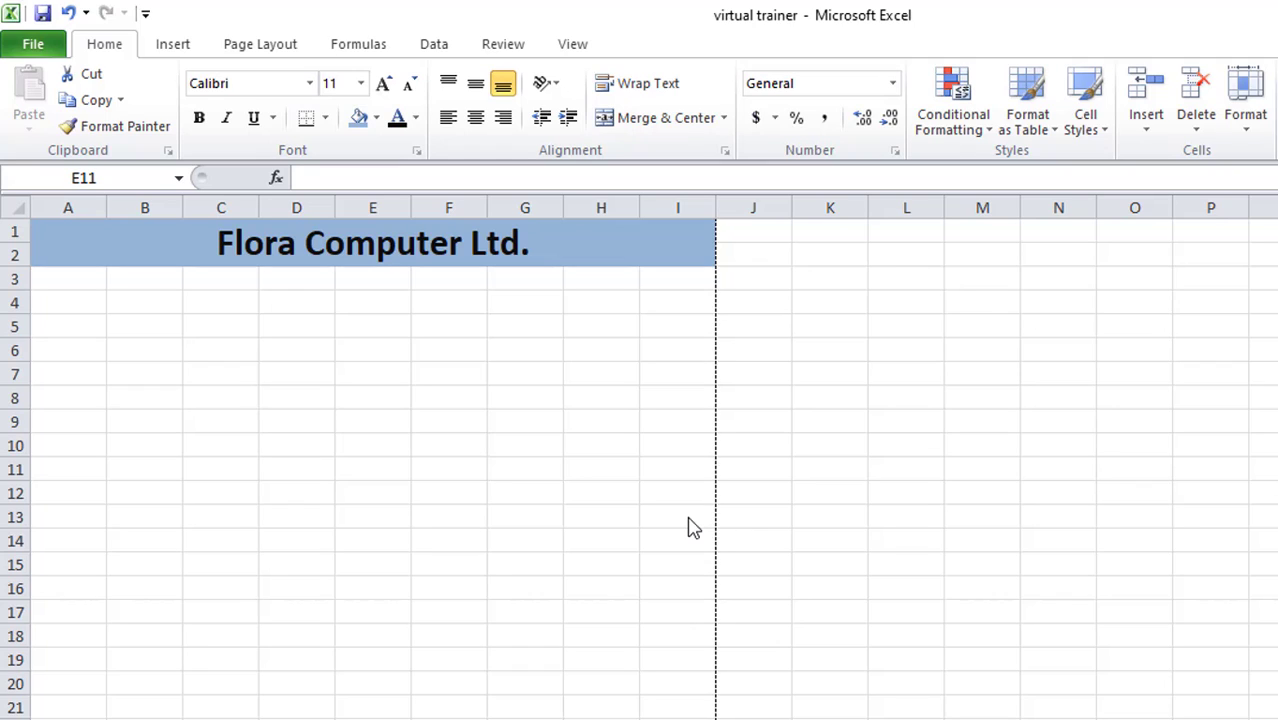
- Try adding a space before the full stop in the Flora Computer Ltd. title and remove it again
double_click(519, 244)
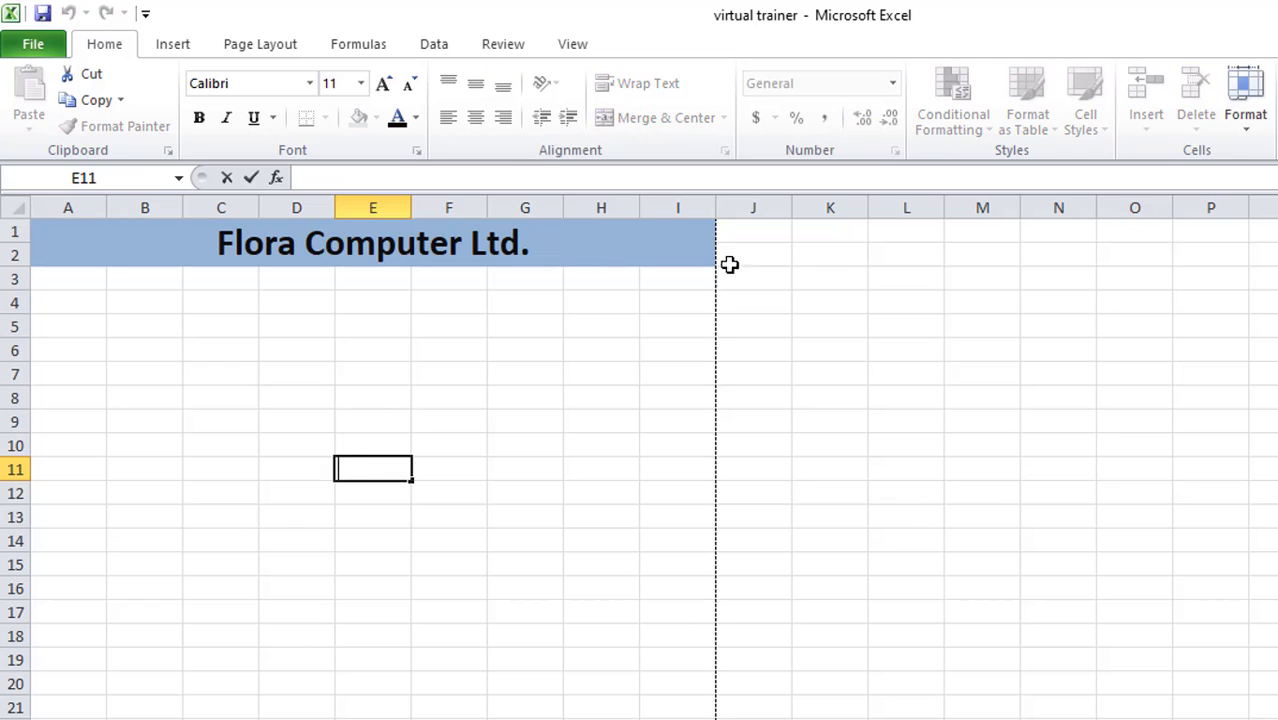
double_click(562, 240)
key("Left")
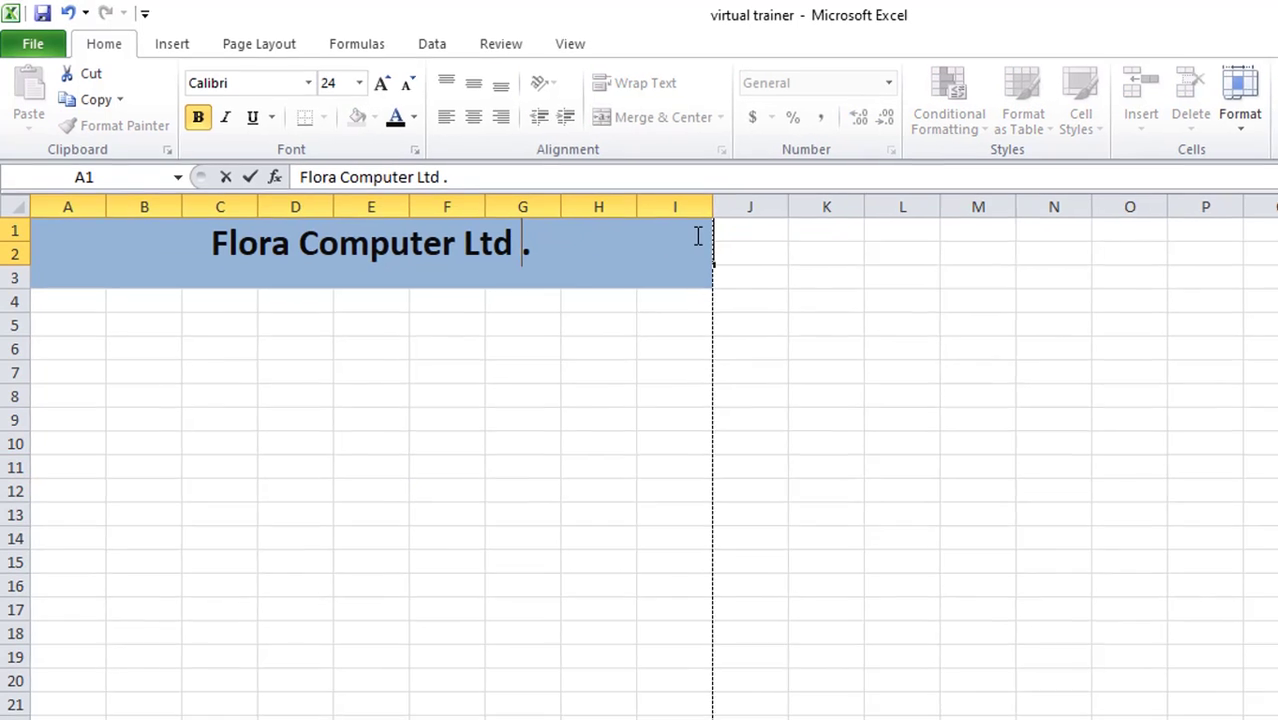
key("BackSpace")
left_click(598, 370)
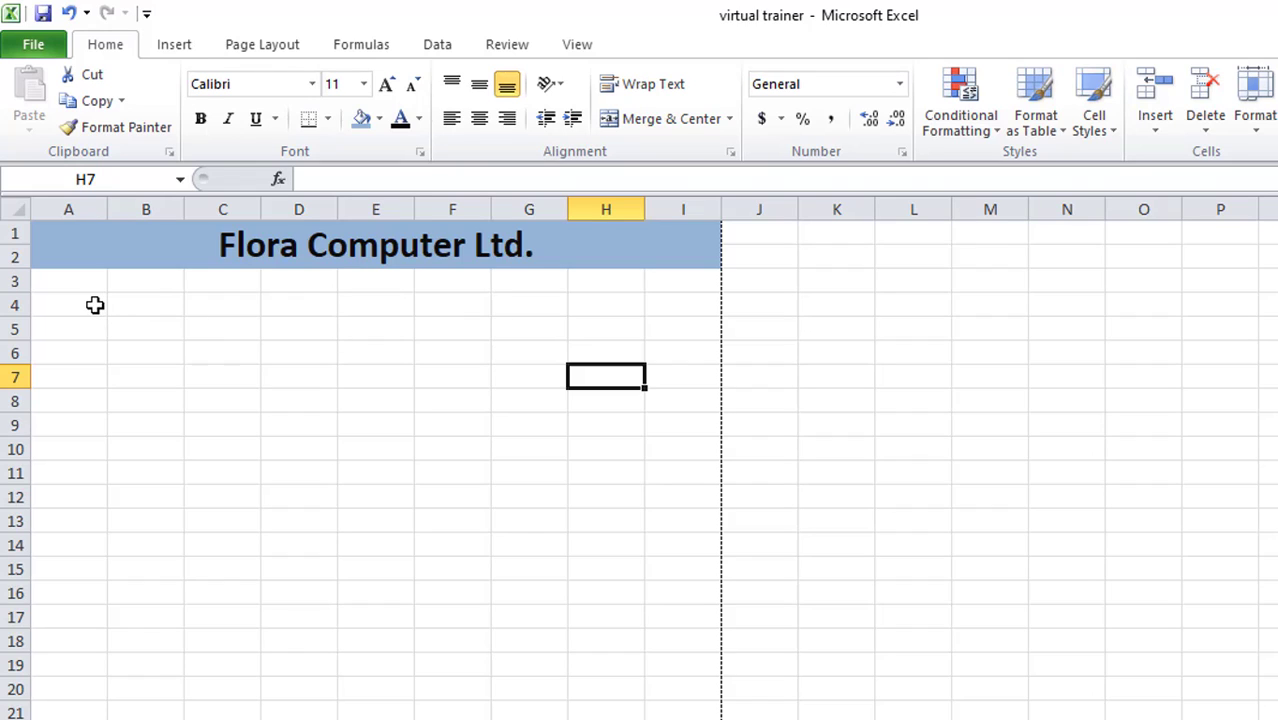
- Enter the column headings sl in cell A4 and Client Name in cell B4
left_click(94, 305)
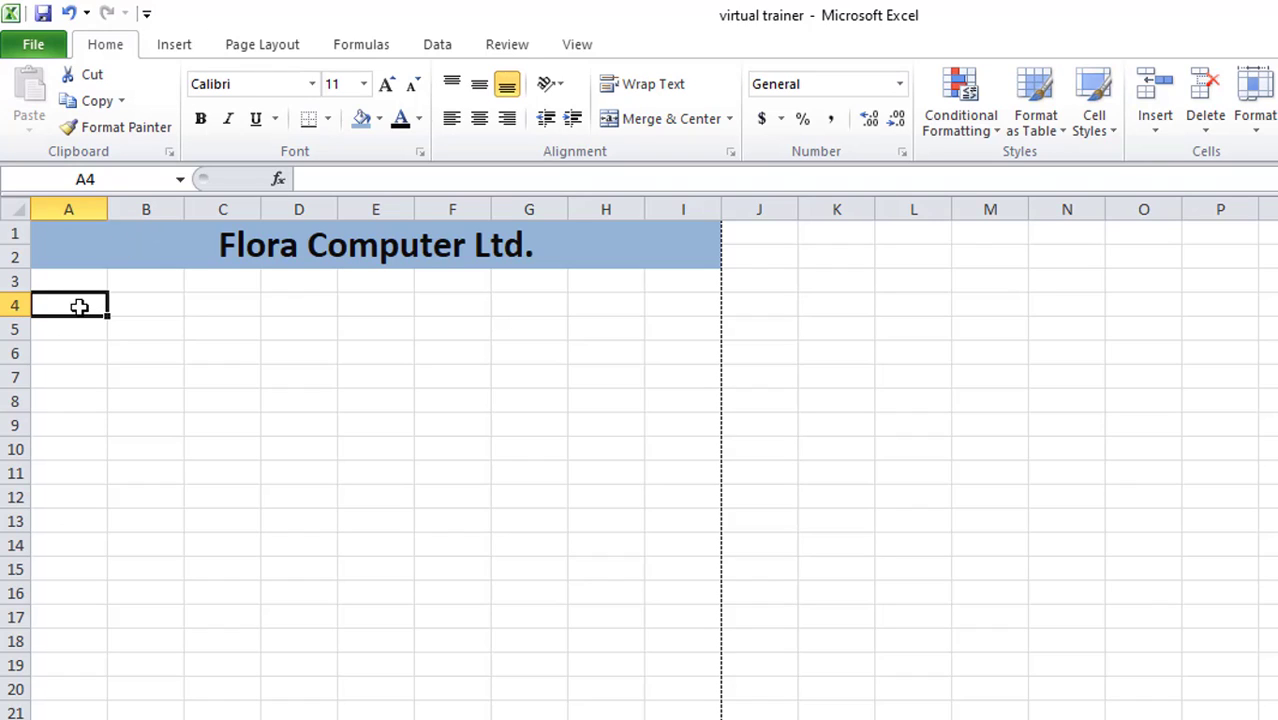
type("sl")
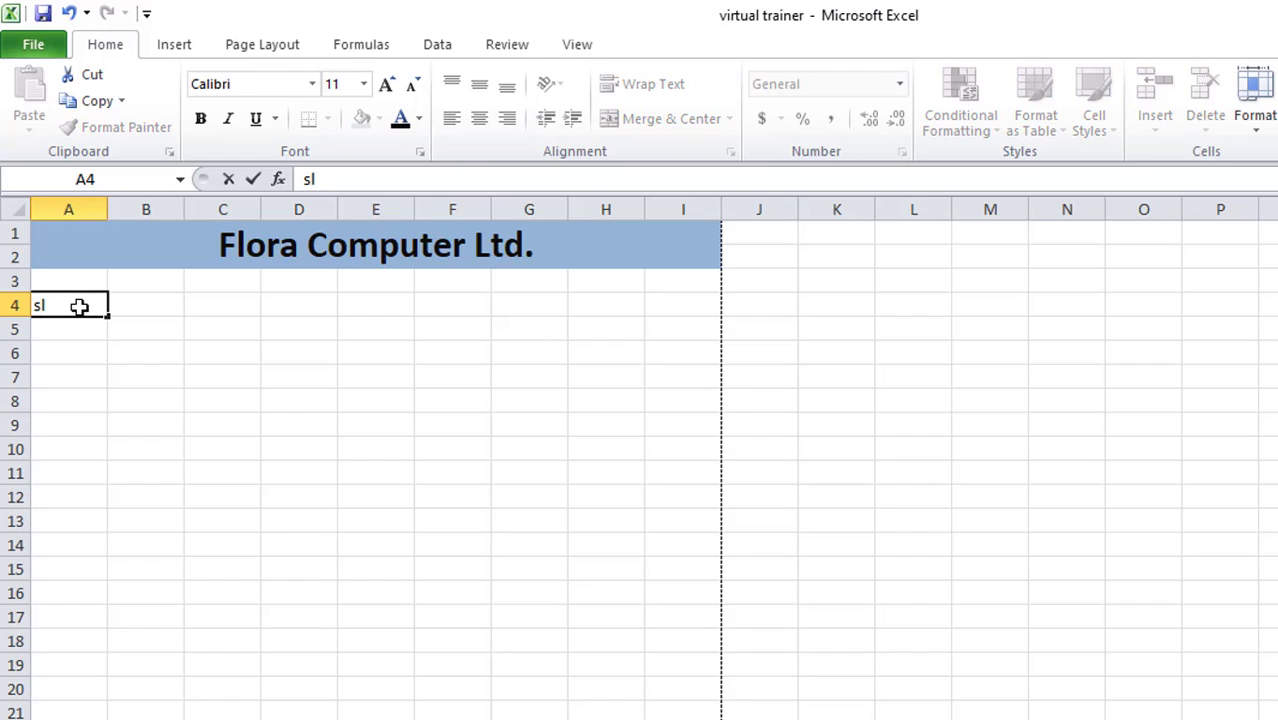
left_click(160, 305)
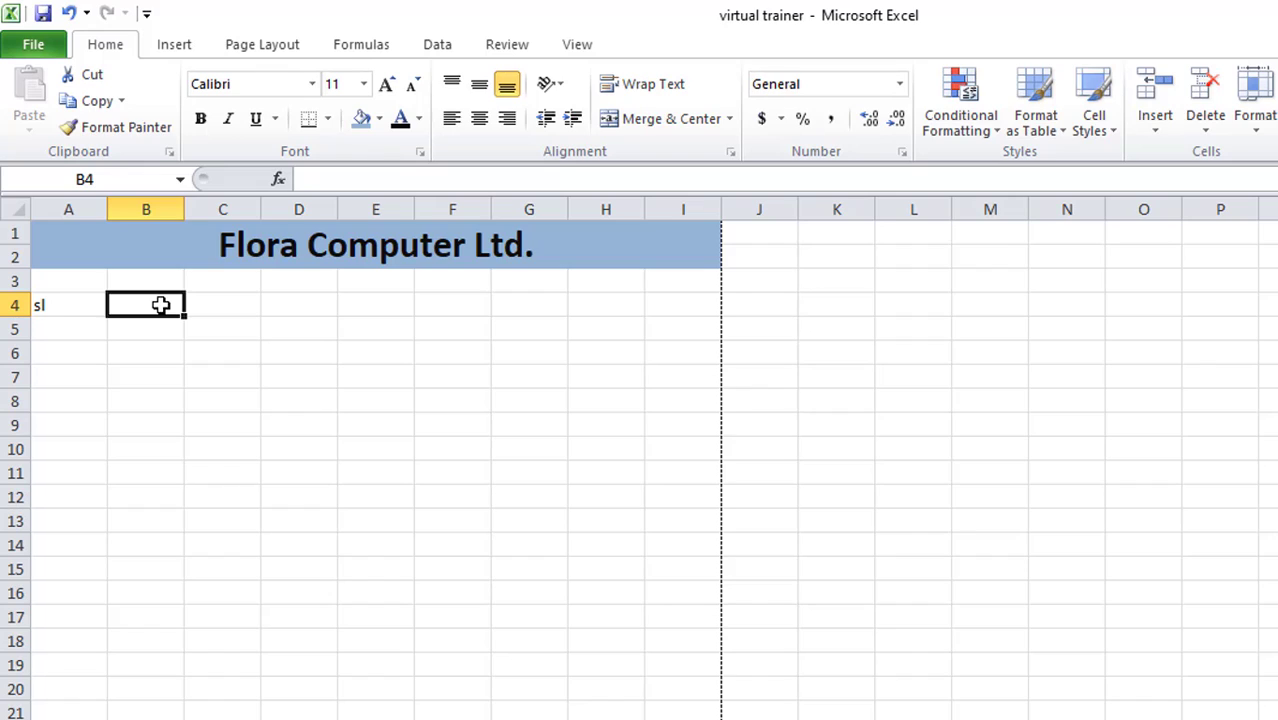
type("Clien")
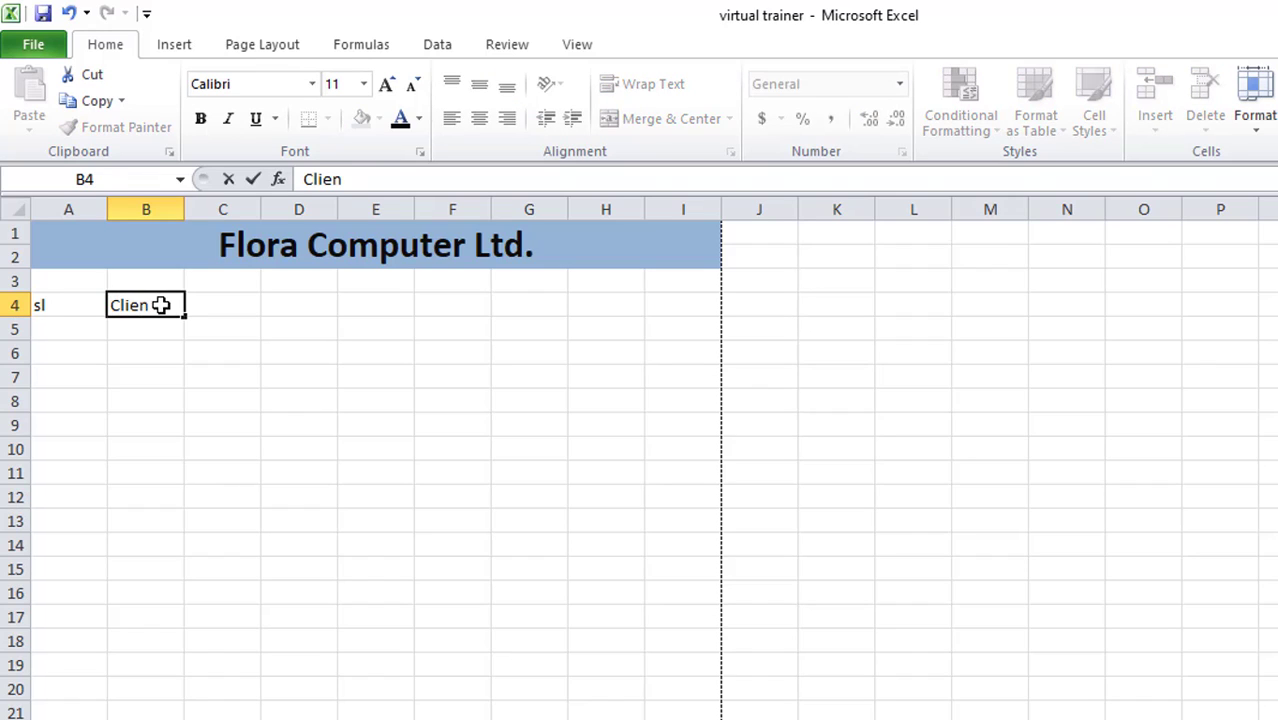
type("t Name")
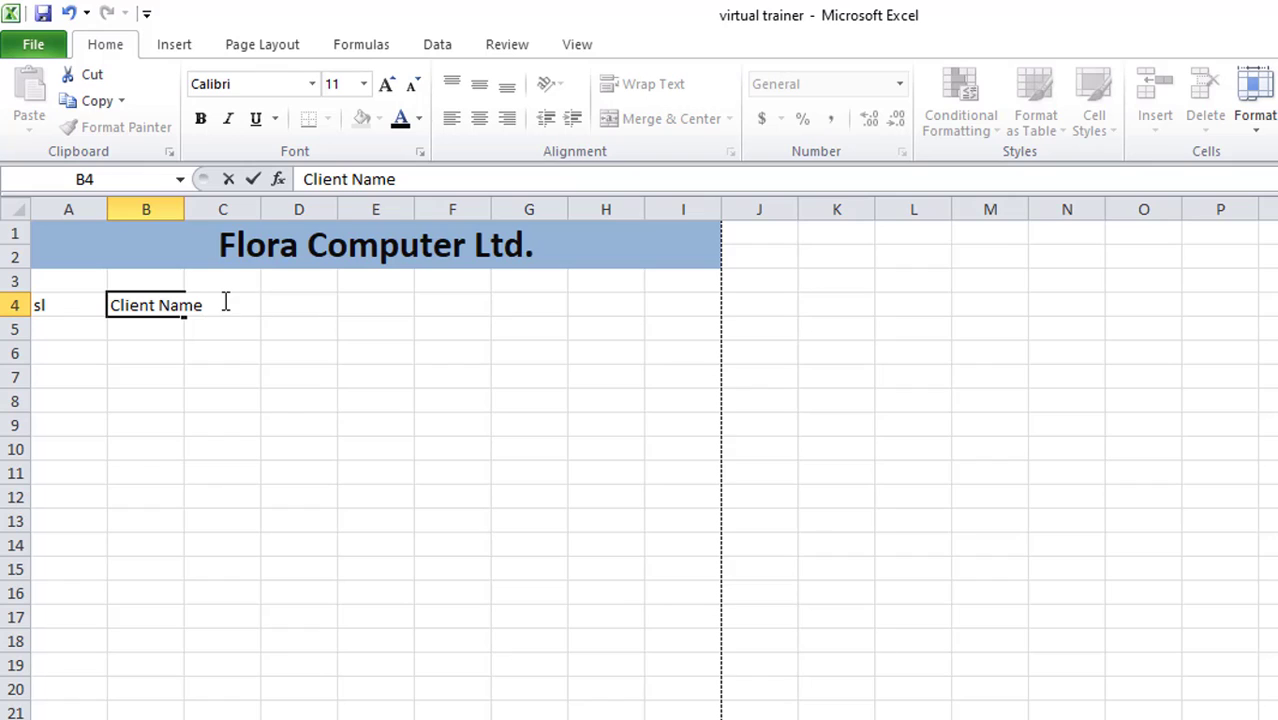
left_click(165, 335)
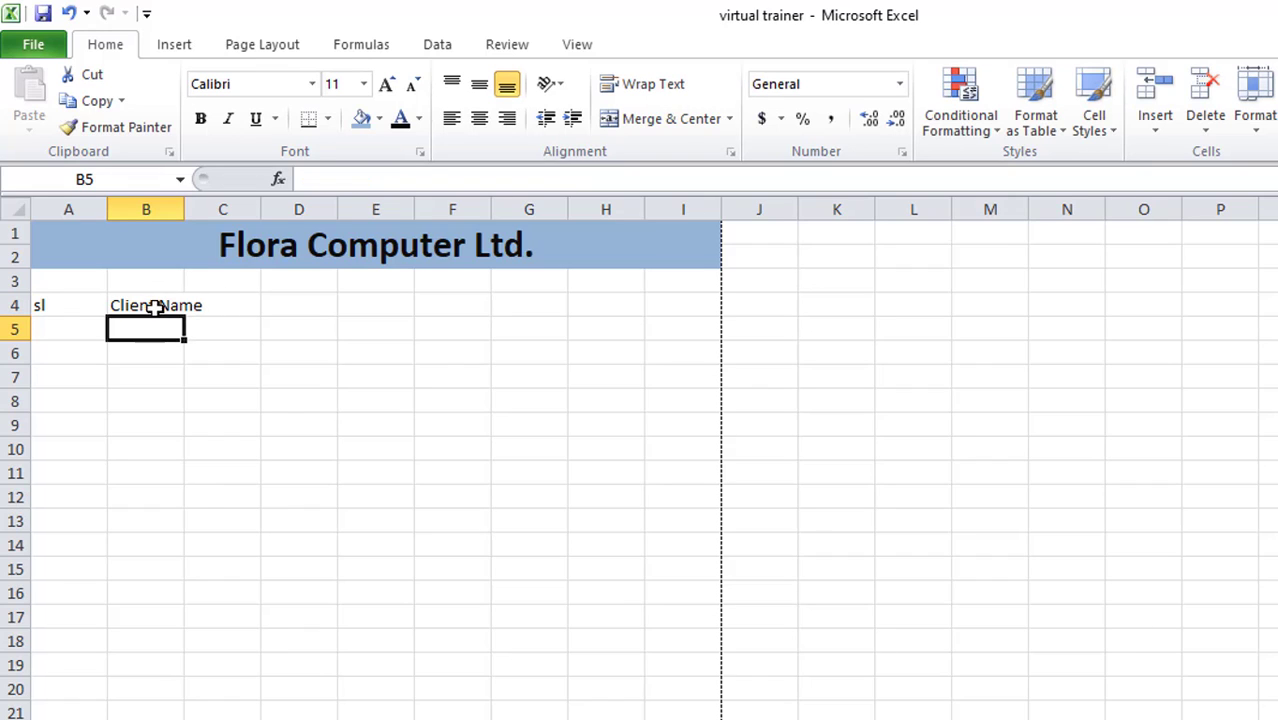
- Widen column B so the Client Name heading fits, and narrow column A around the sl heading
left_click(151, 205)
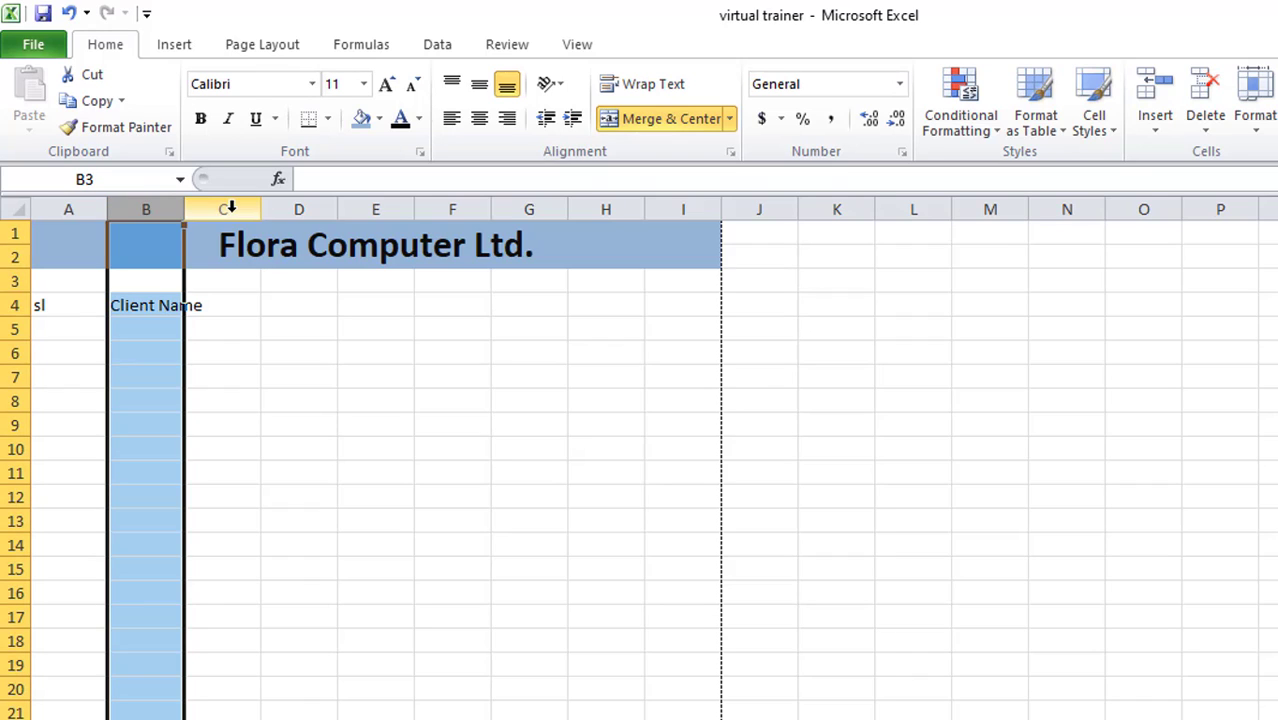
left_click(228, 208)
left_click(144, 305)
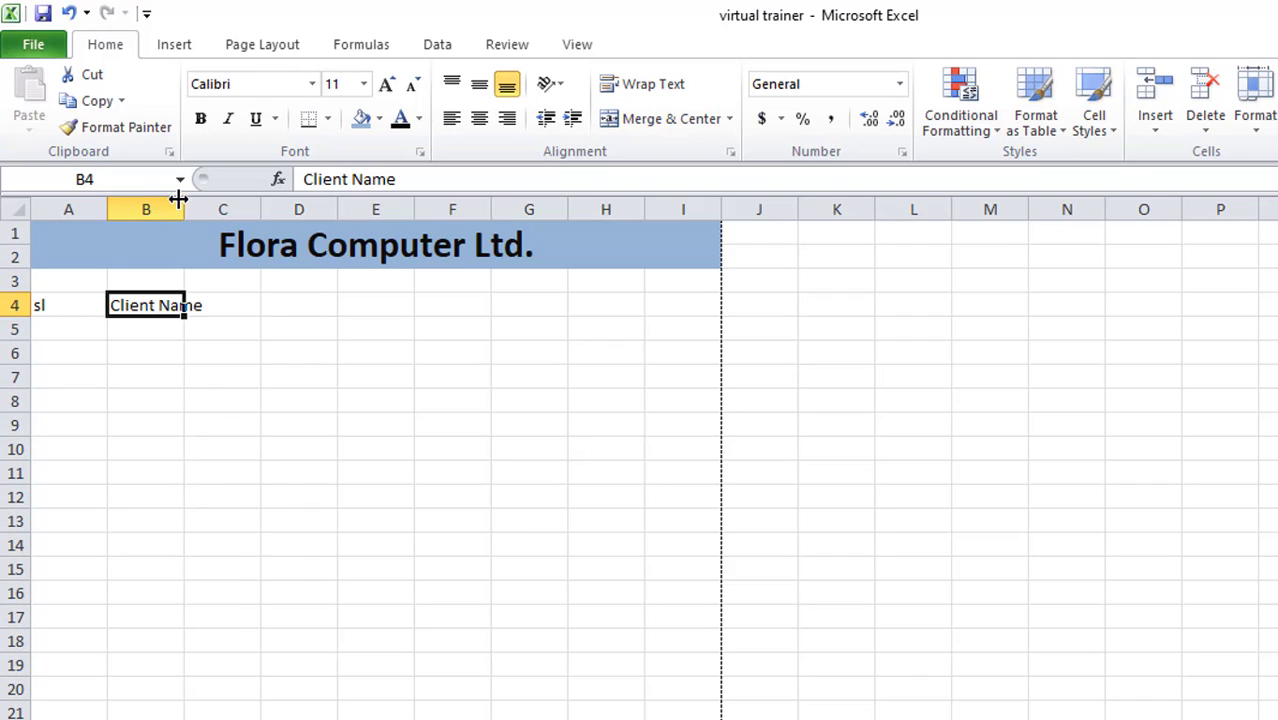
left_click_drag(185, 200, 281, 214)
key("Down")
key("Down")
key("Down")
key("Down")
key("Down")
key("Down")
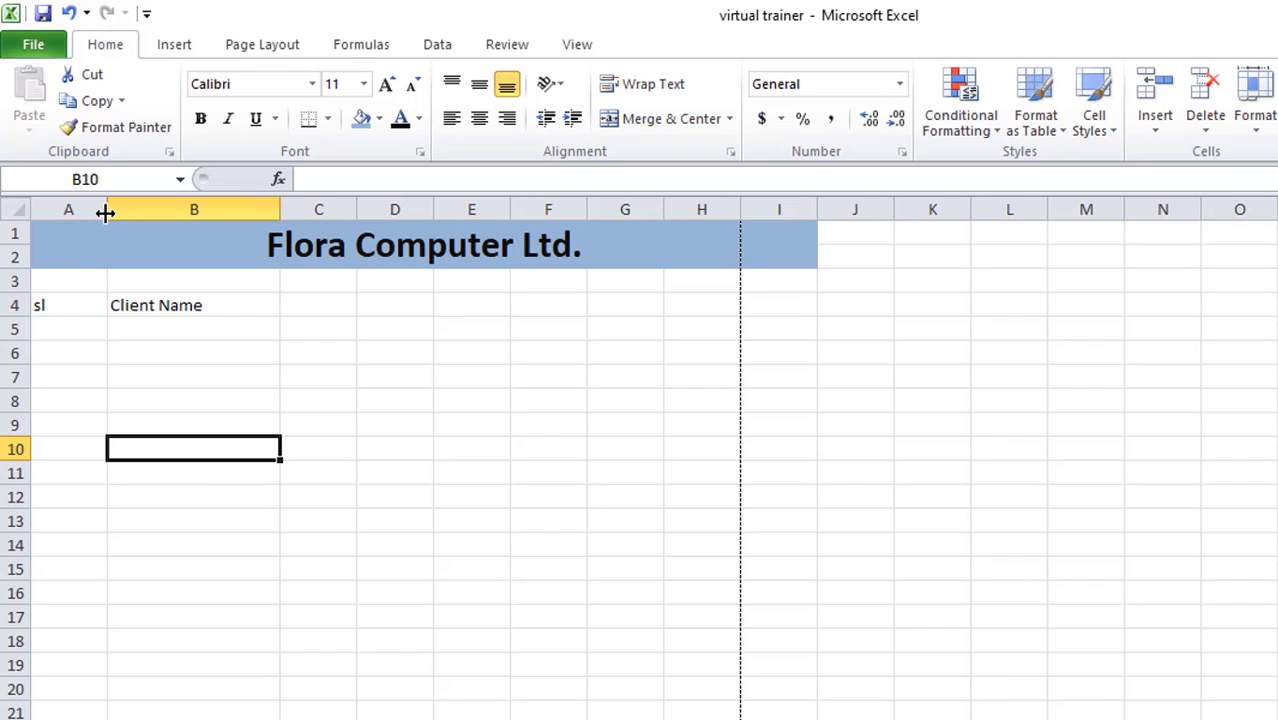
left_click_drag(106, 209, 67, 208)
- Enter Jan in C4 and Feb in D4, and fill the month series across to May in G4
left_click(252, 307)
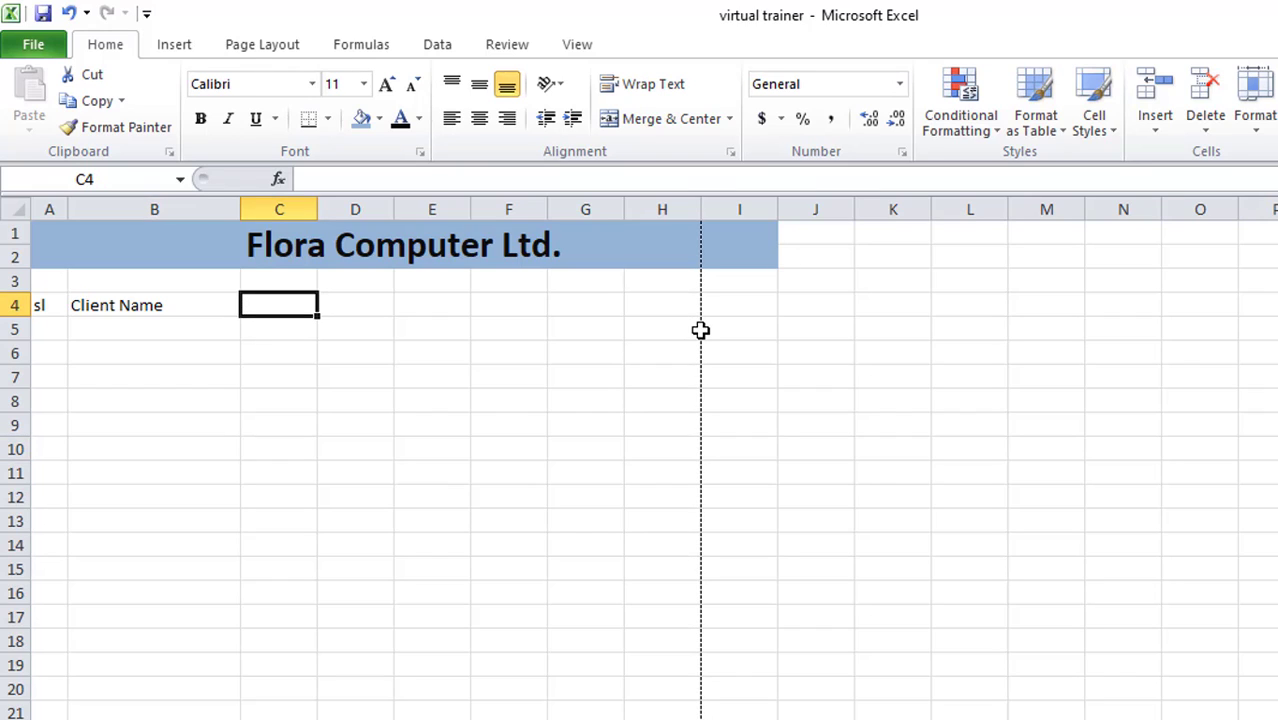
type("Jan")
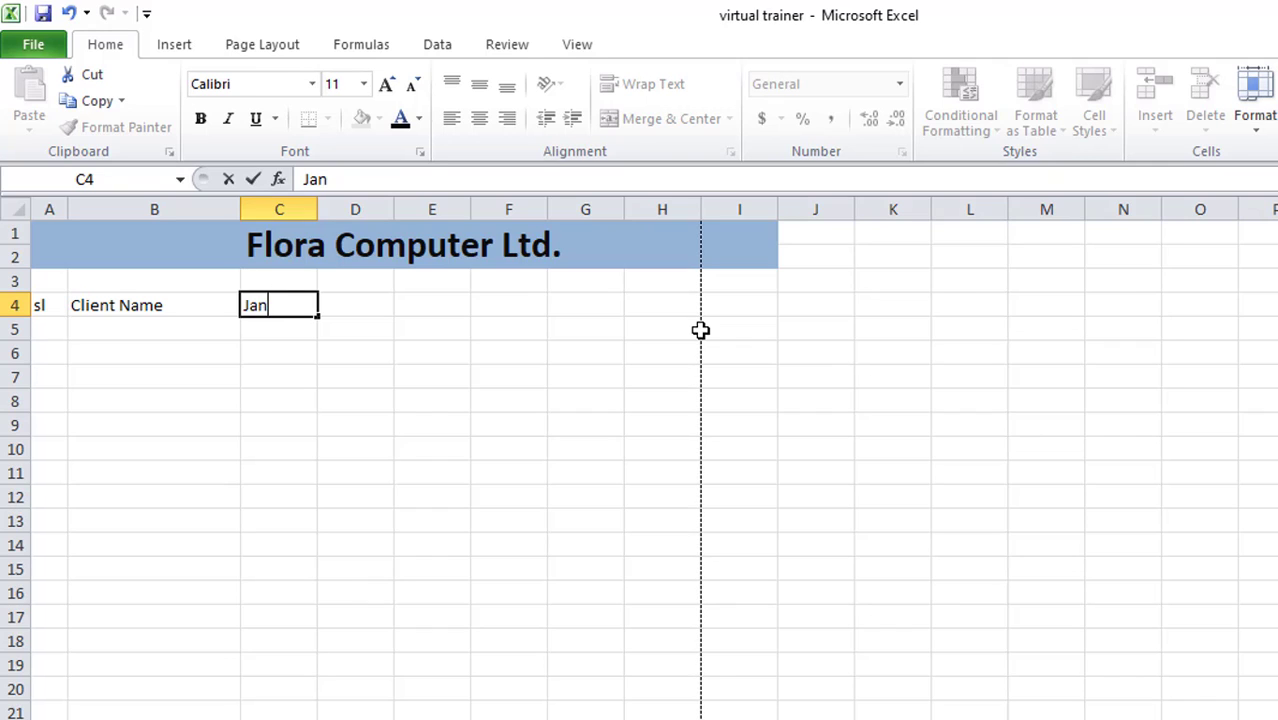
left_click(371, 306)
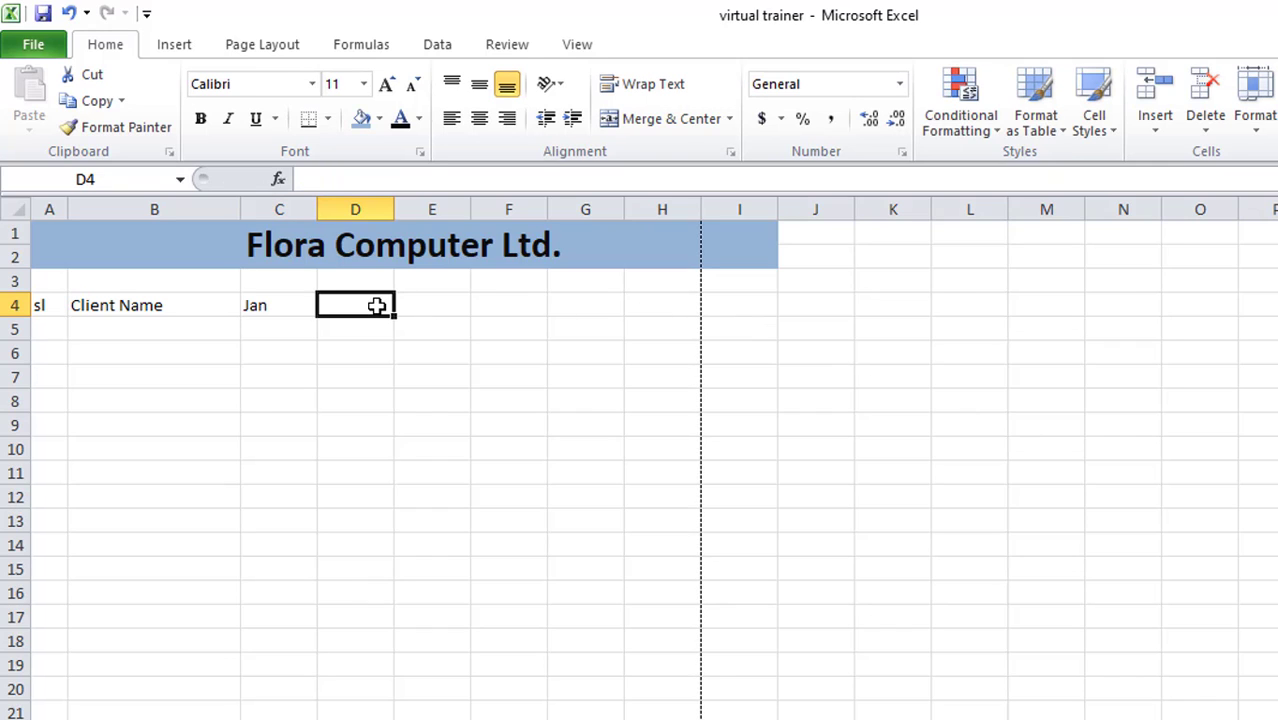
type("Feb")
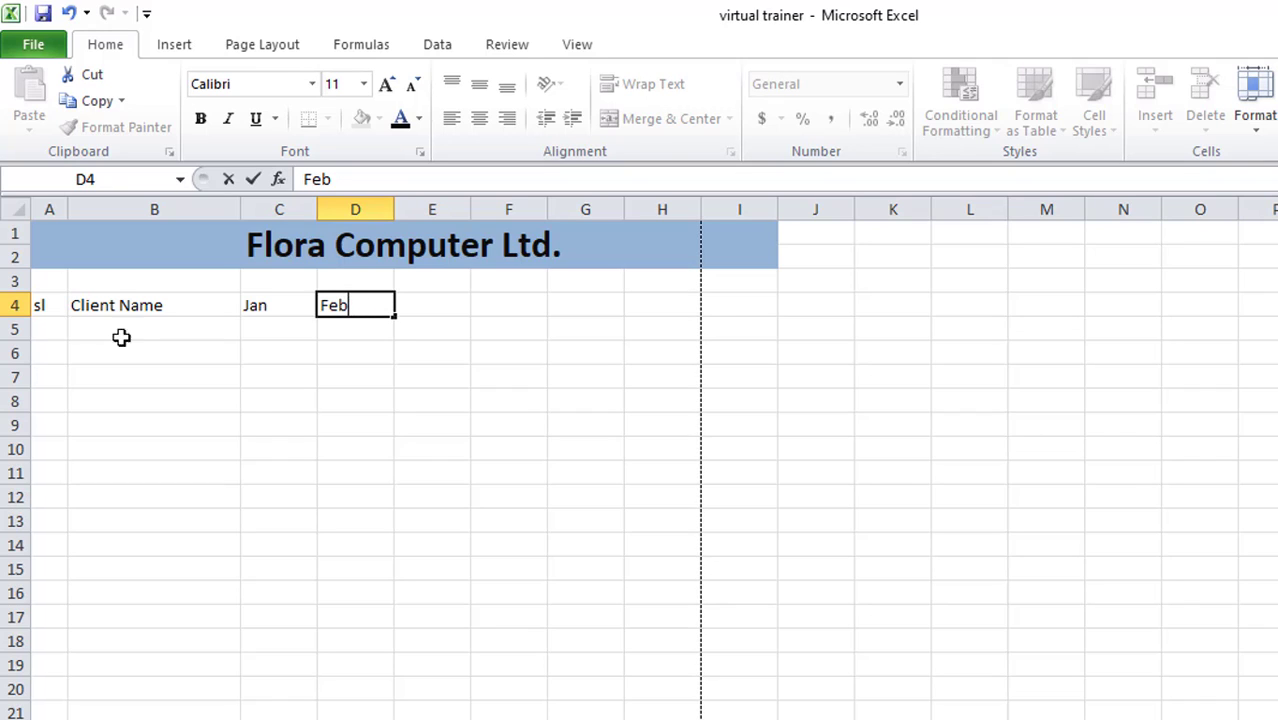
left_click(280, 305)
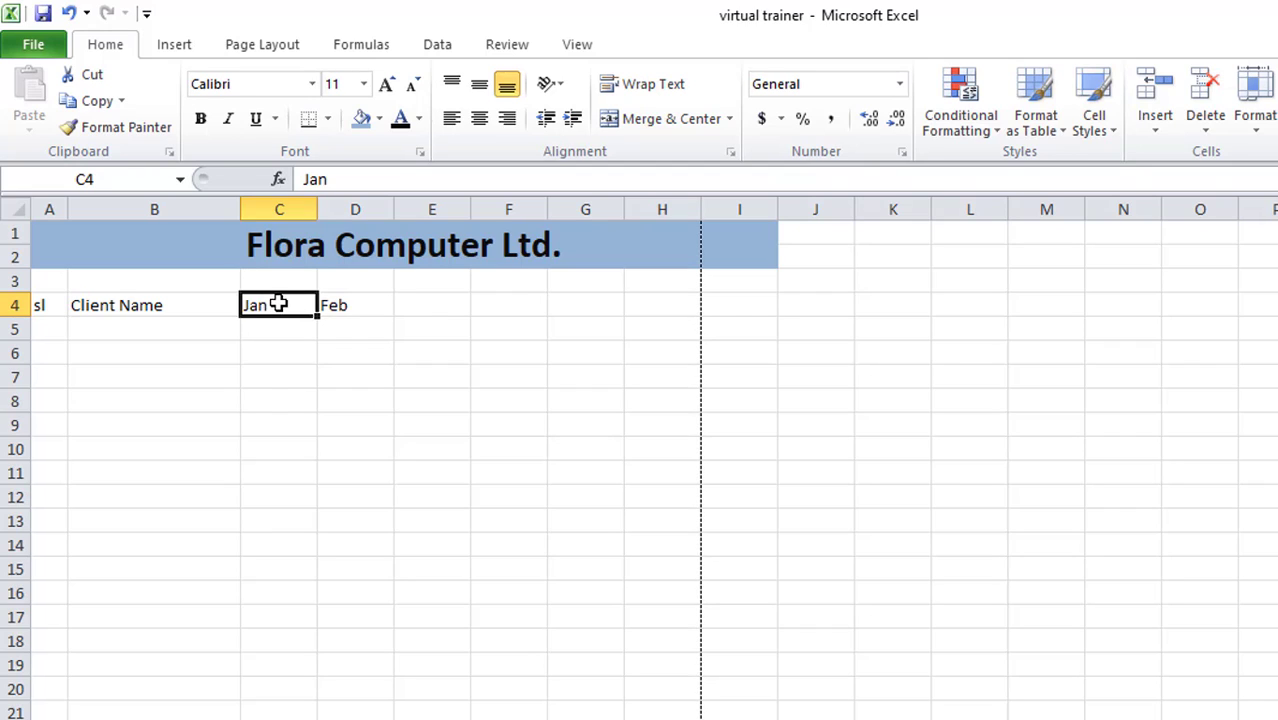
left_click_drag(307, 300, 336, 297)
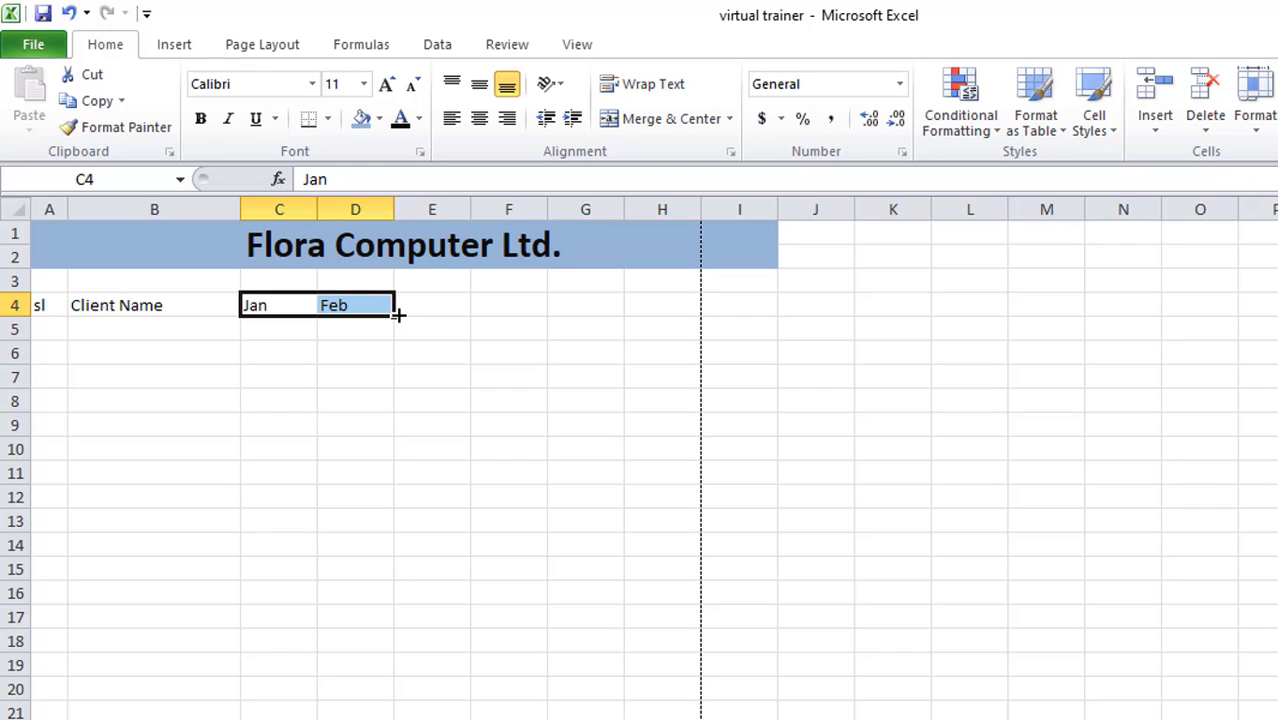
left_click_drag(397, 314, 593, 309)
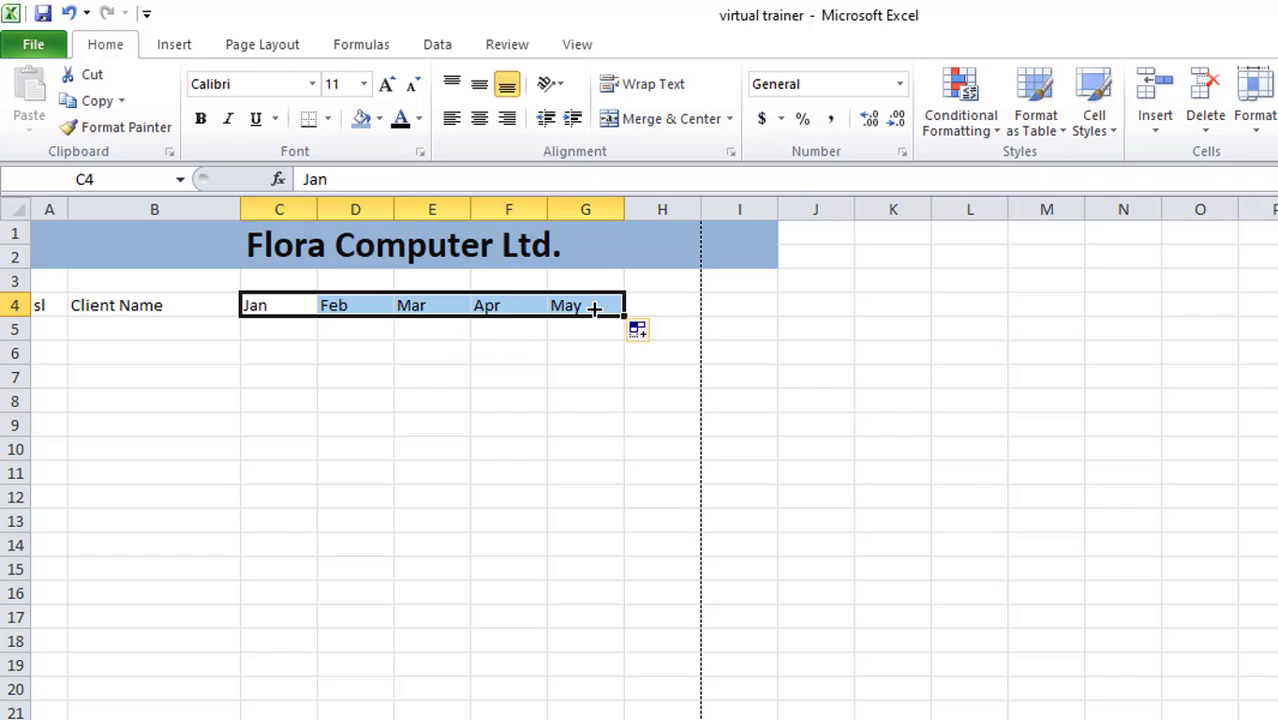
- Enter Total Balance as the column heading in cell H4
left_click(646, 304)
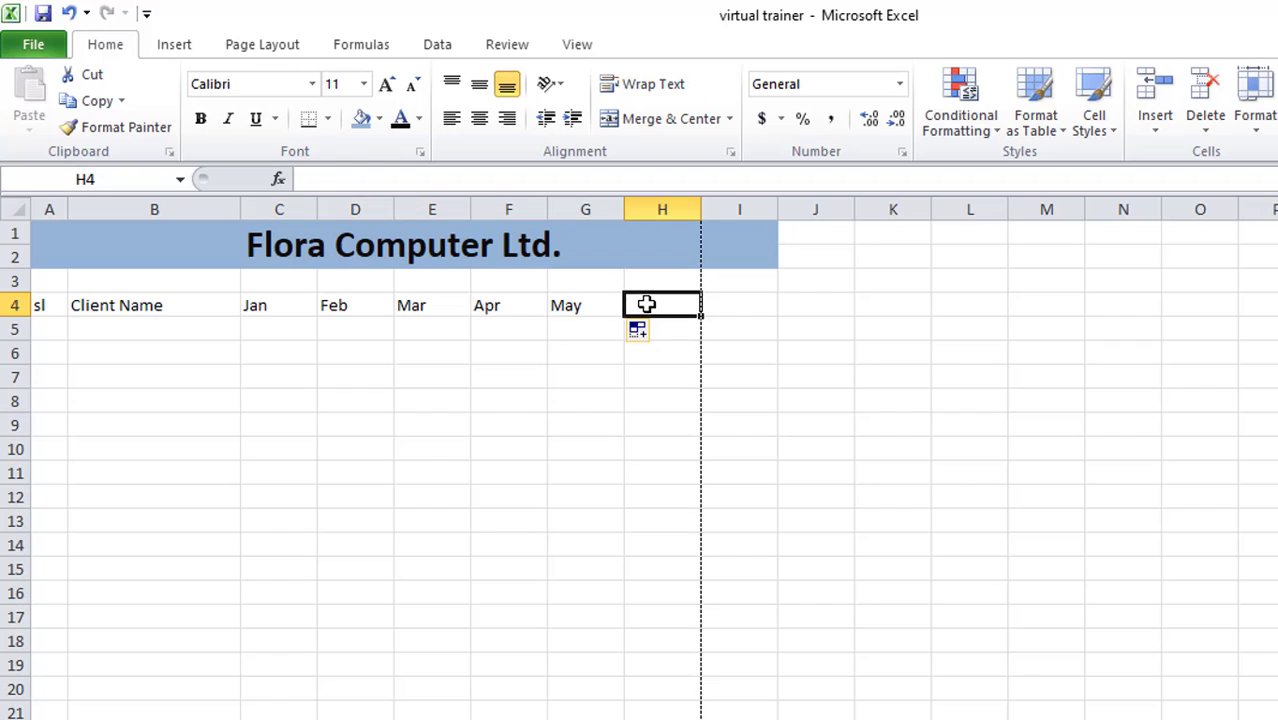
type("T")
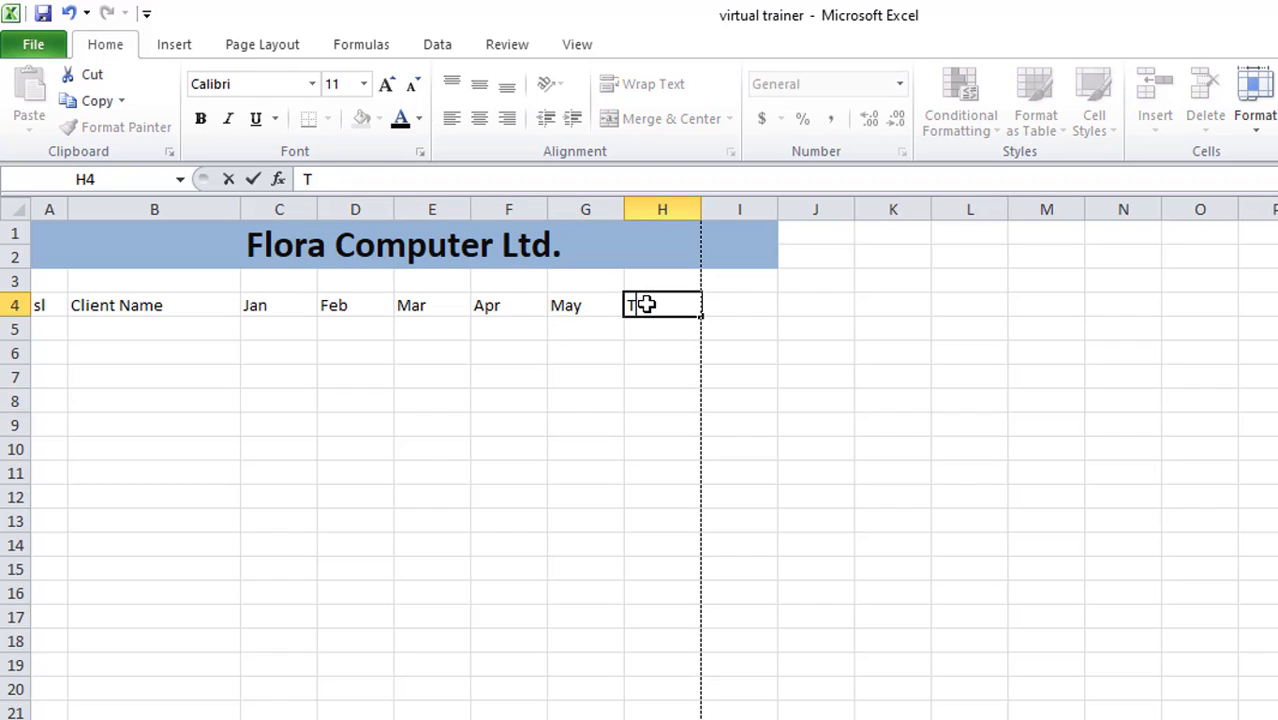
type("otal Balance")
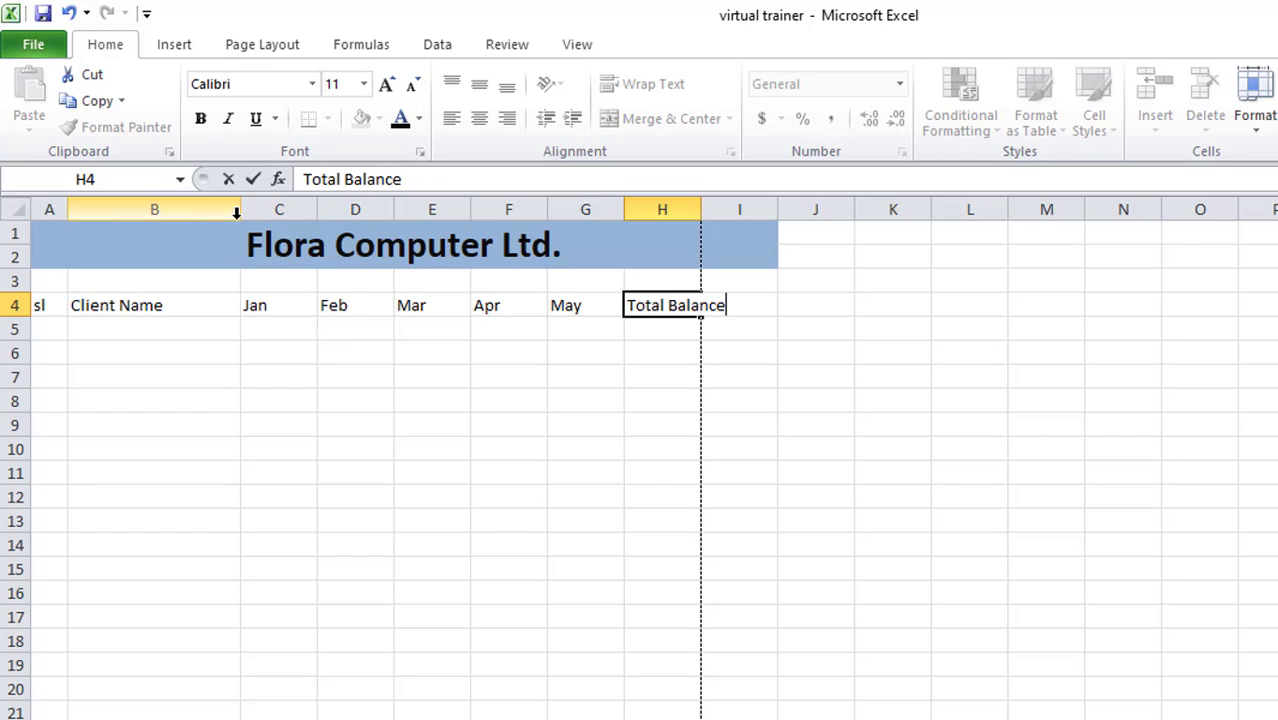
left_click(643, 339)
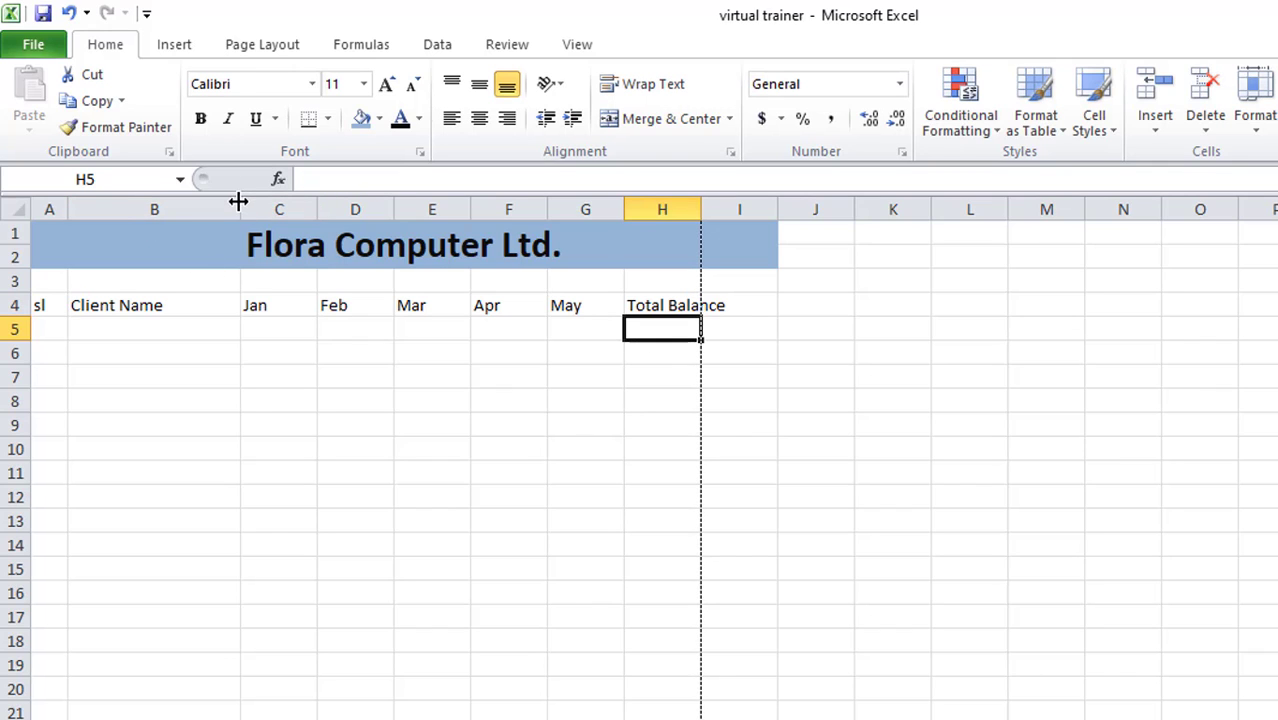
- Narrow column B slightly and widen column H so the Total Balance heading fits
mouse_move(240, 200)
left_mouse_down()
mouse_move(211, 205)
mouse_move(221, 211)
left_mouse_up()
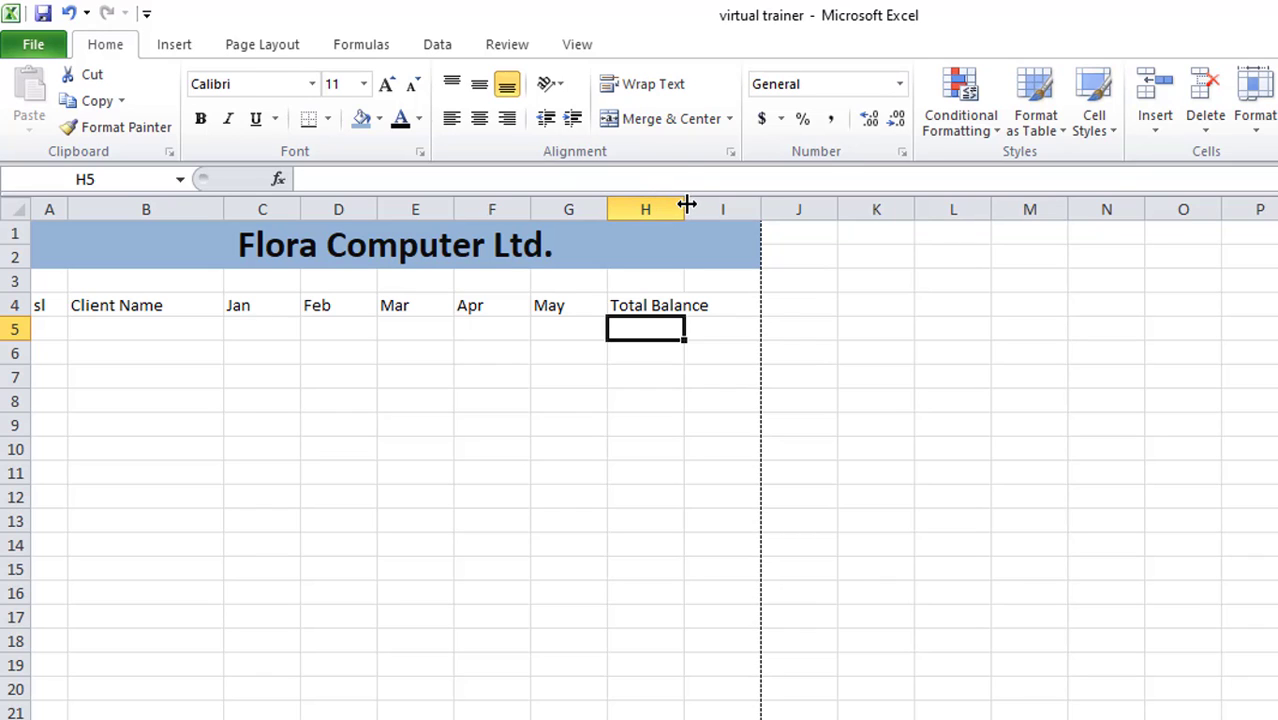
left_click_drag(686, 204, 736, 204)
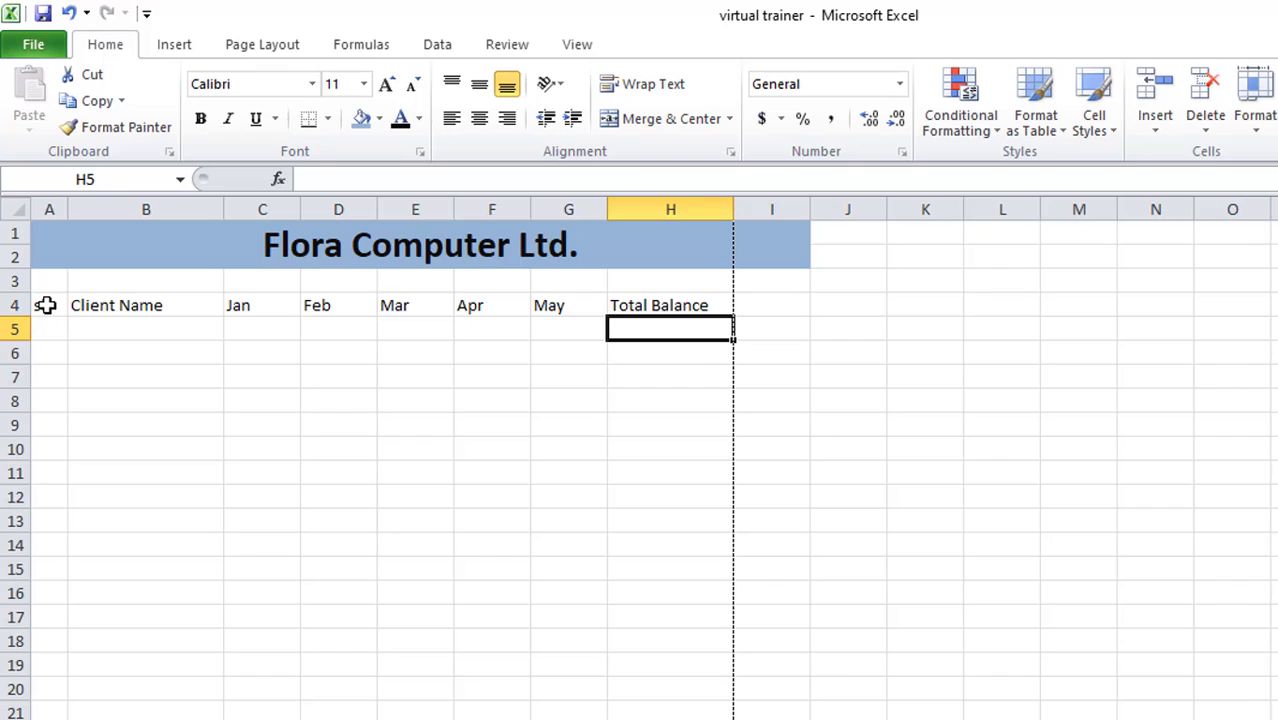
- Make the row 4 headings bold from sl in A4 through Total Balance in H4
left_click(137, 305)
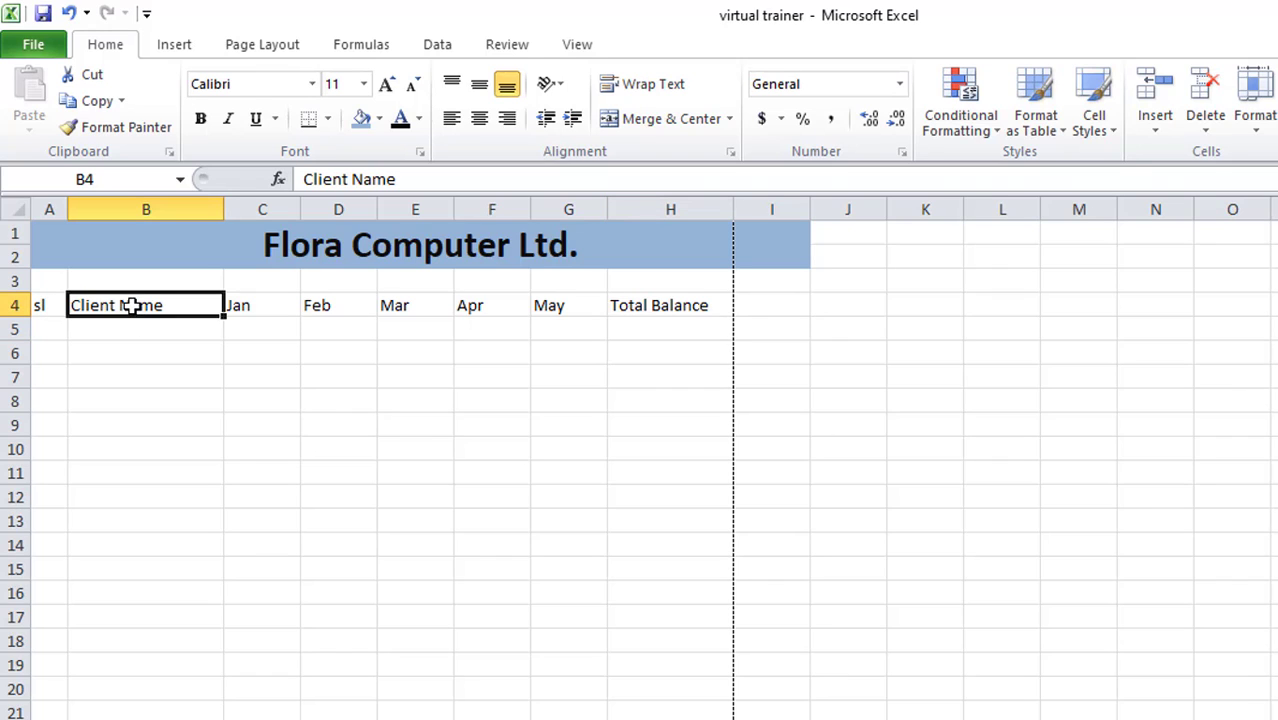
left_click_drag(40, 305, 690, 310)
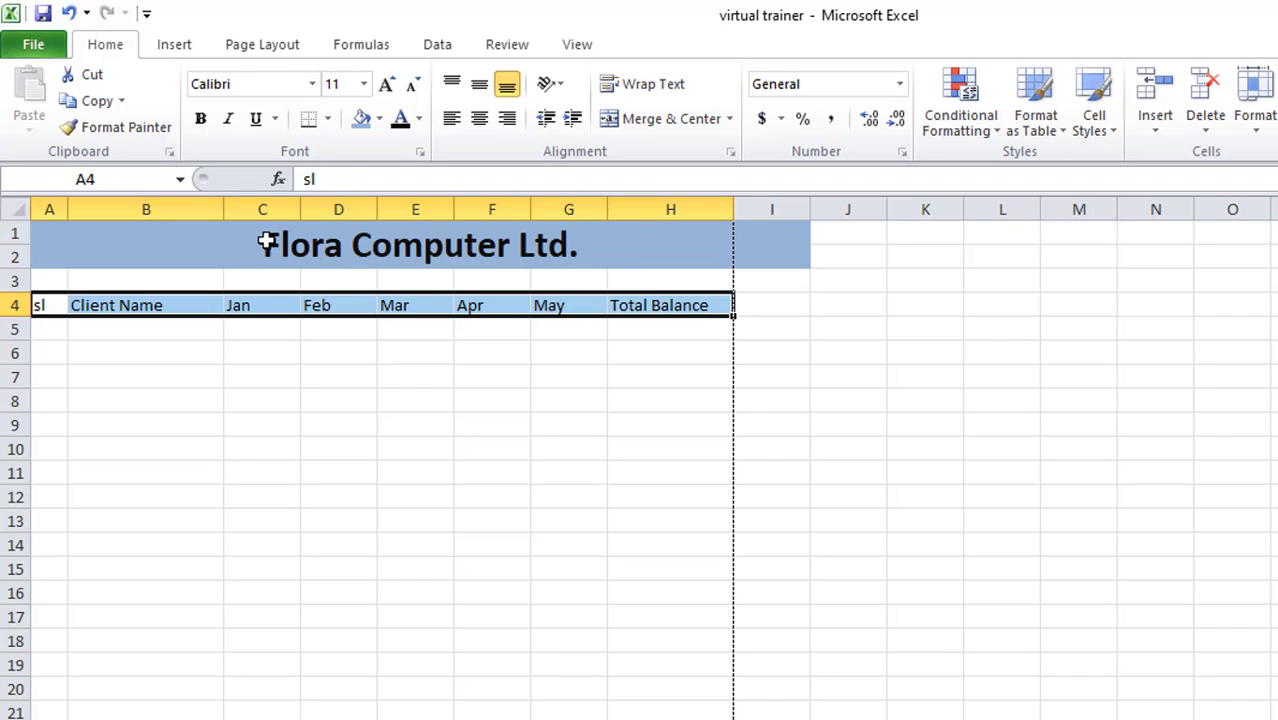
left_click(212, 242)
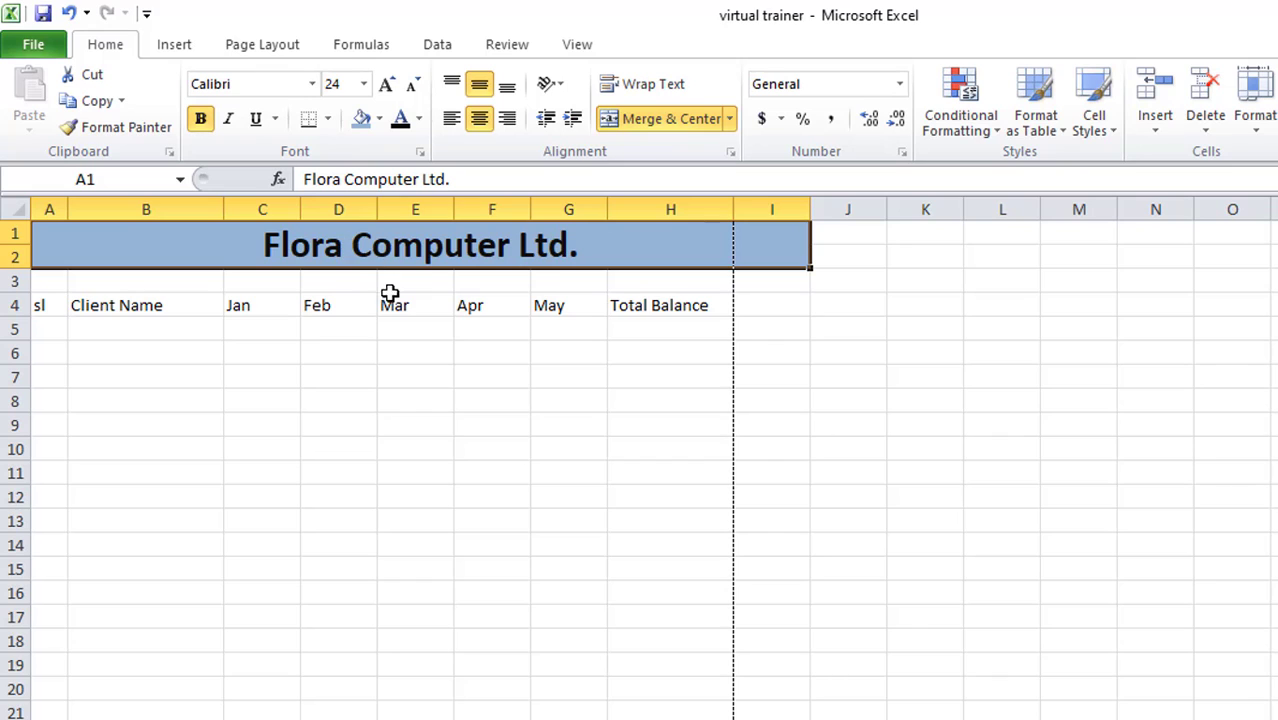
left_click_drag(37, 305, 645, 312)
left_click(410, 385)
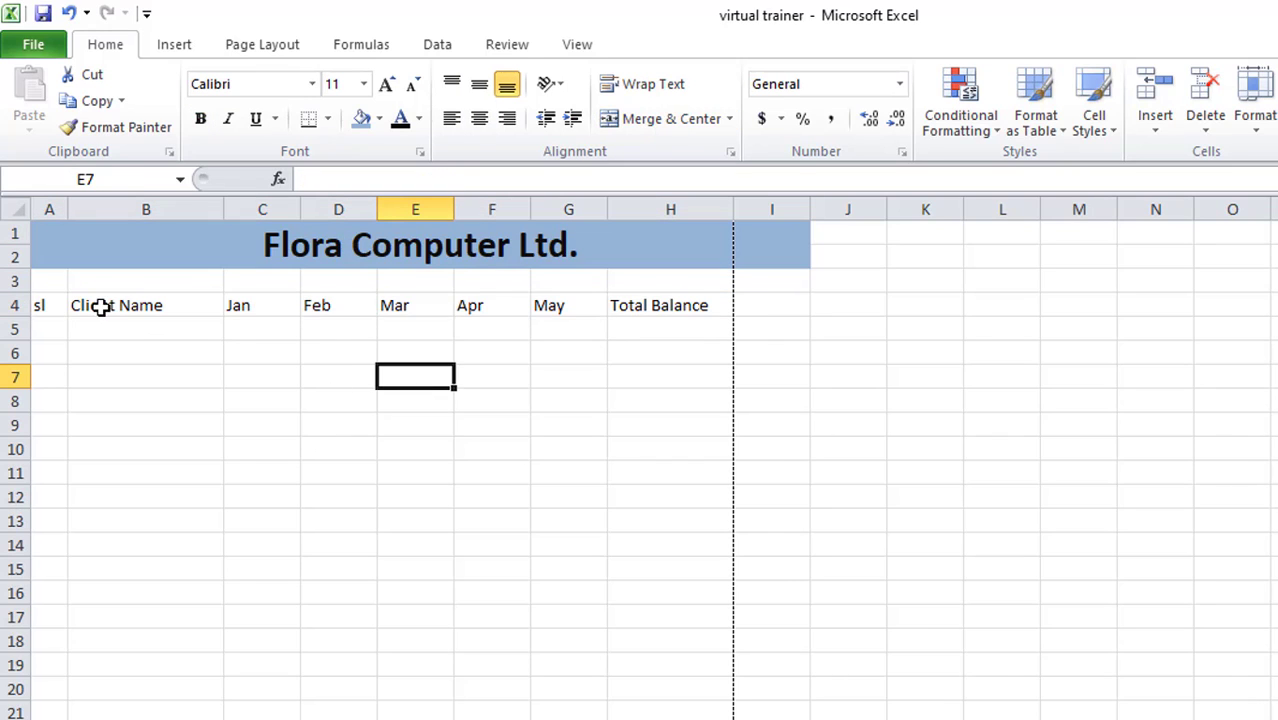
left_click_drag(40, 305, 653, 297)
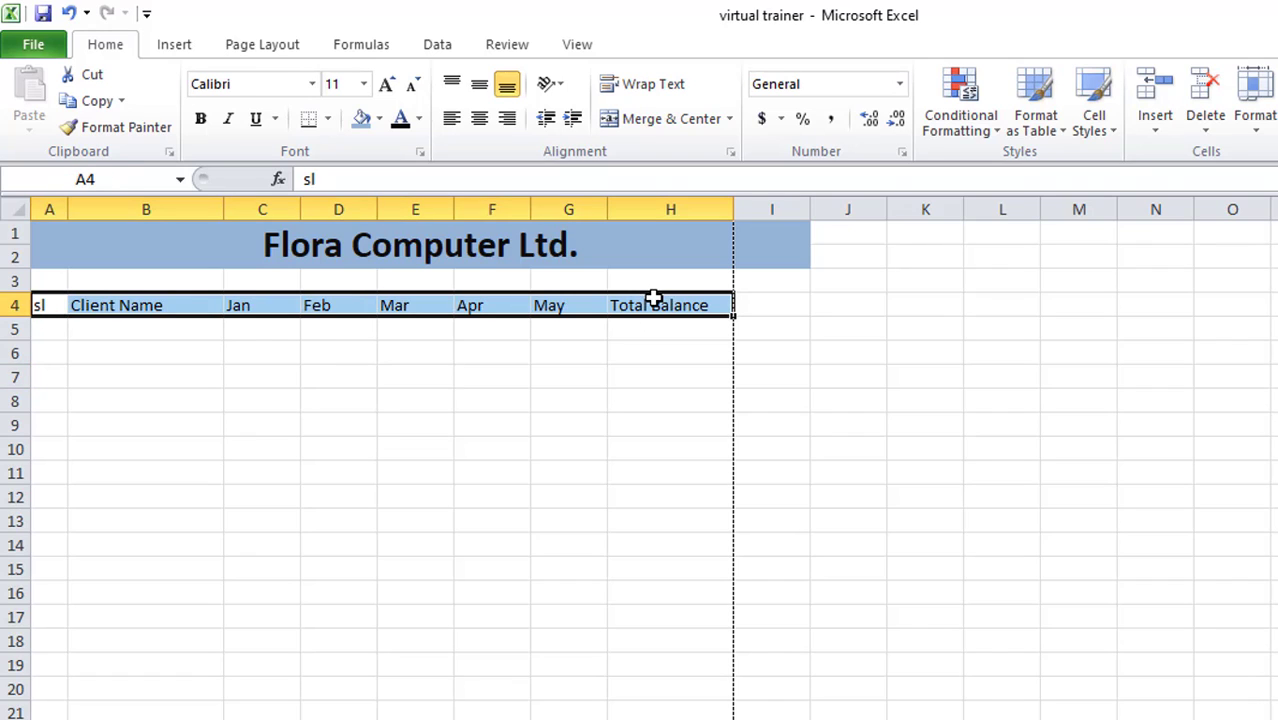
left_click(201, 119)
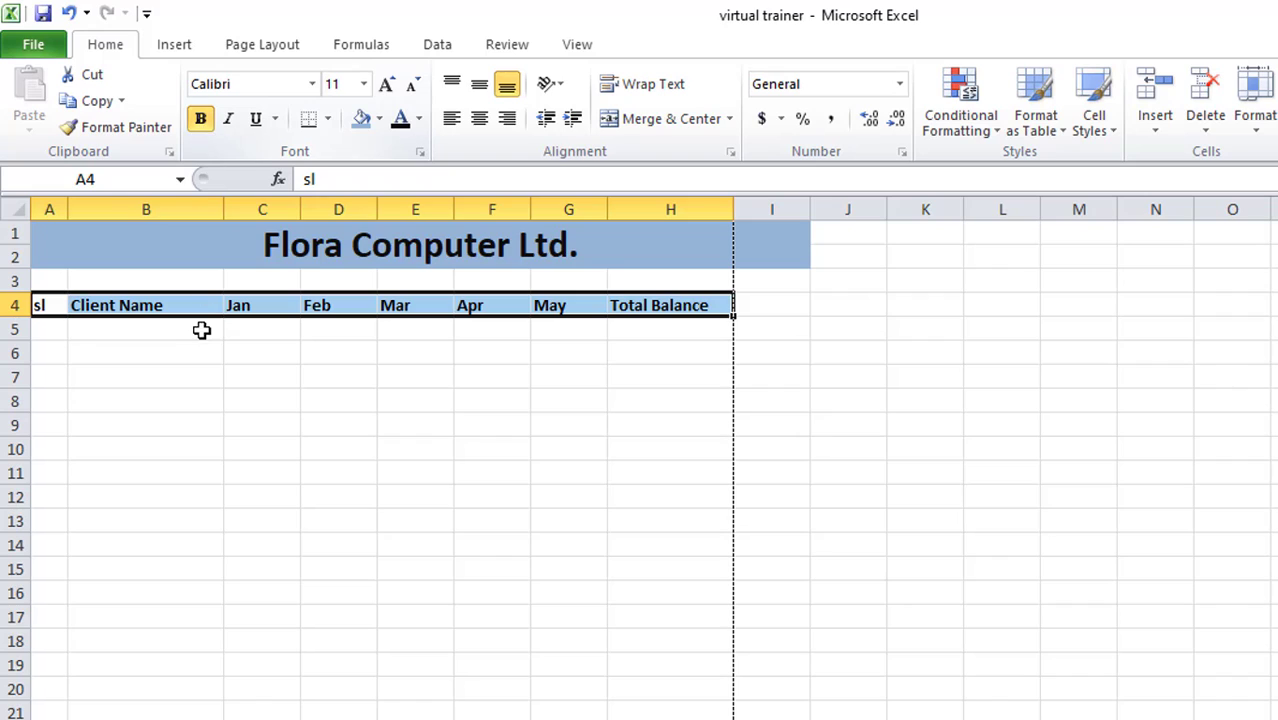
left_click(194, 324)
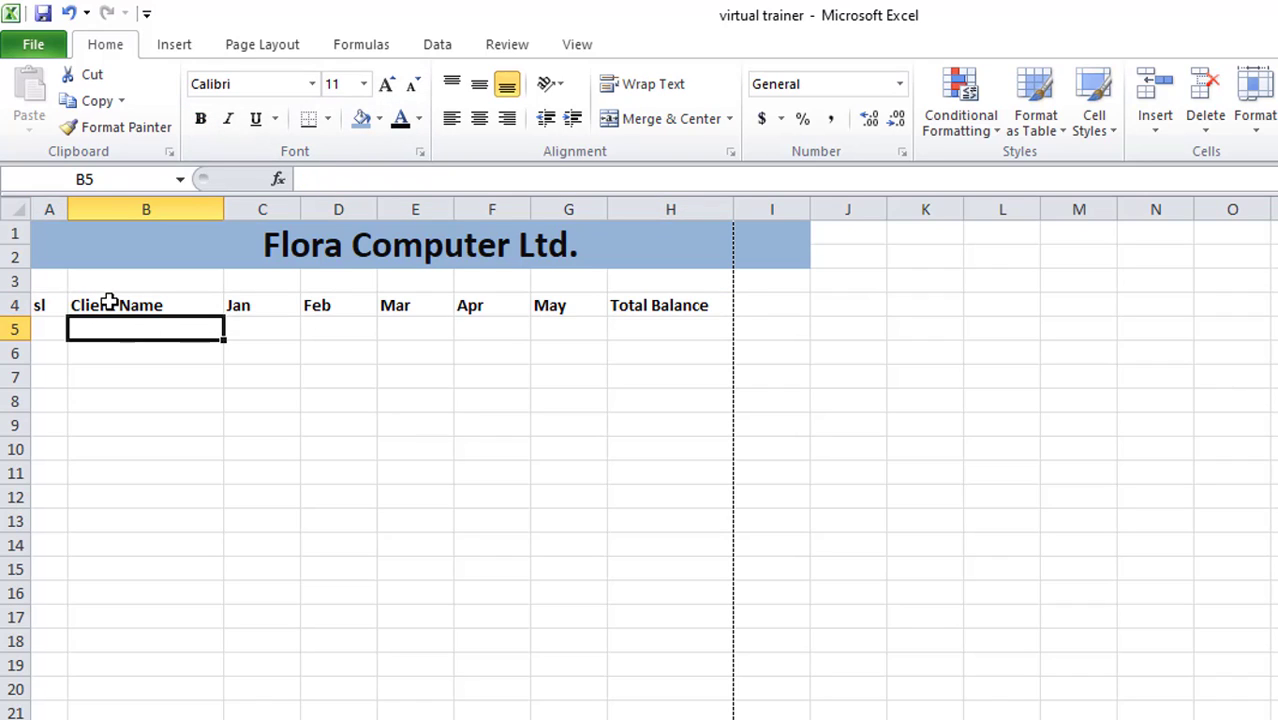
- Right-align the Client Name heading in cell B4
left_click(110, 297)
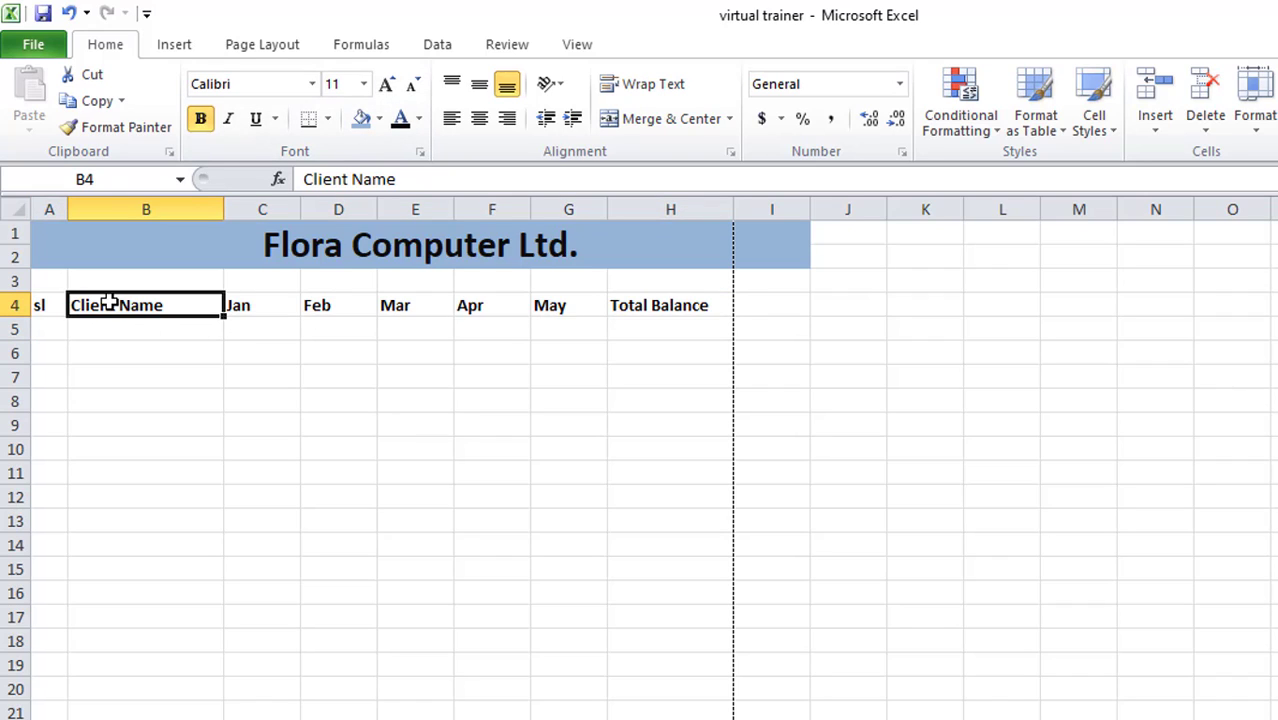
left_click(57, 305)
left_click(123, 303)
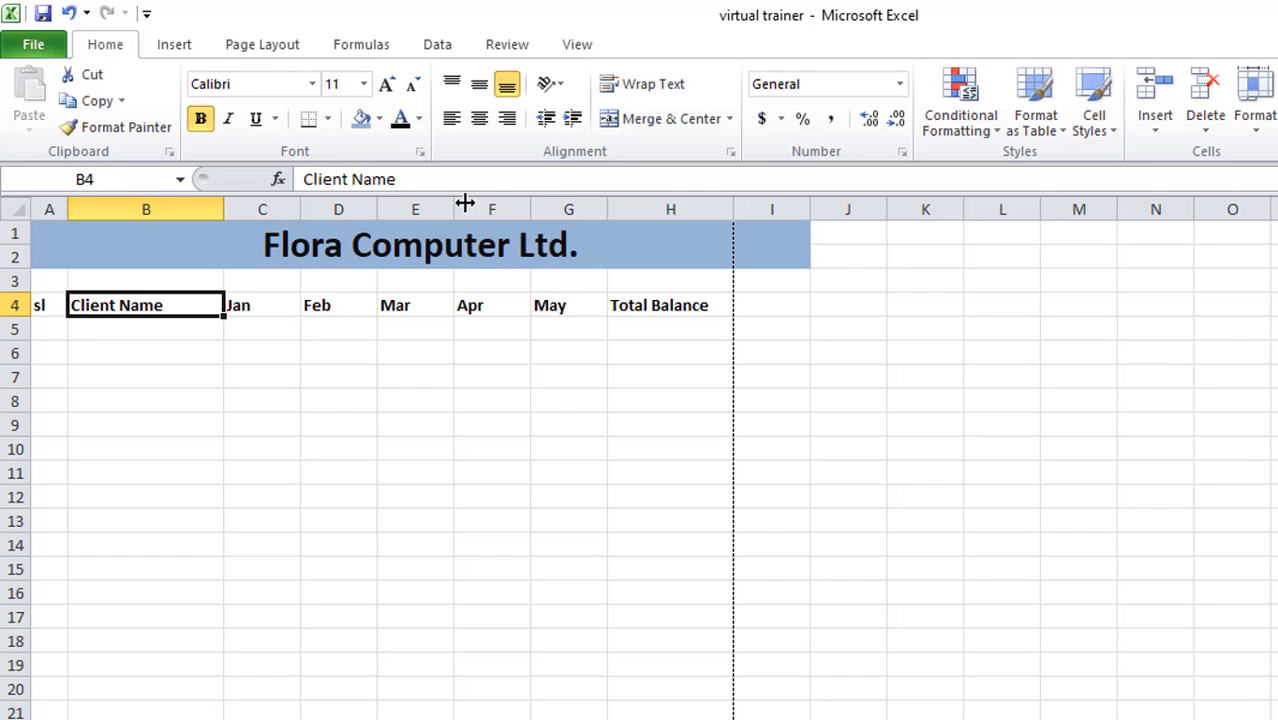
left_click(506, 120)
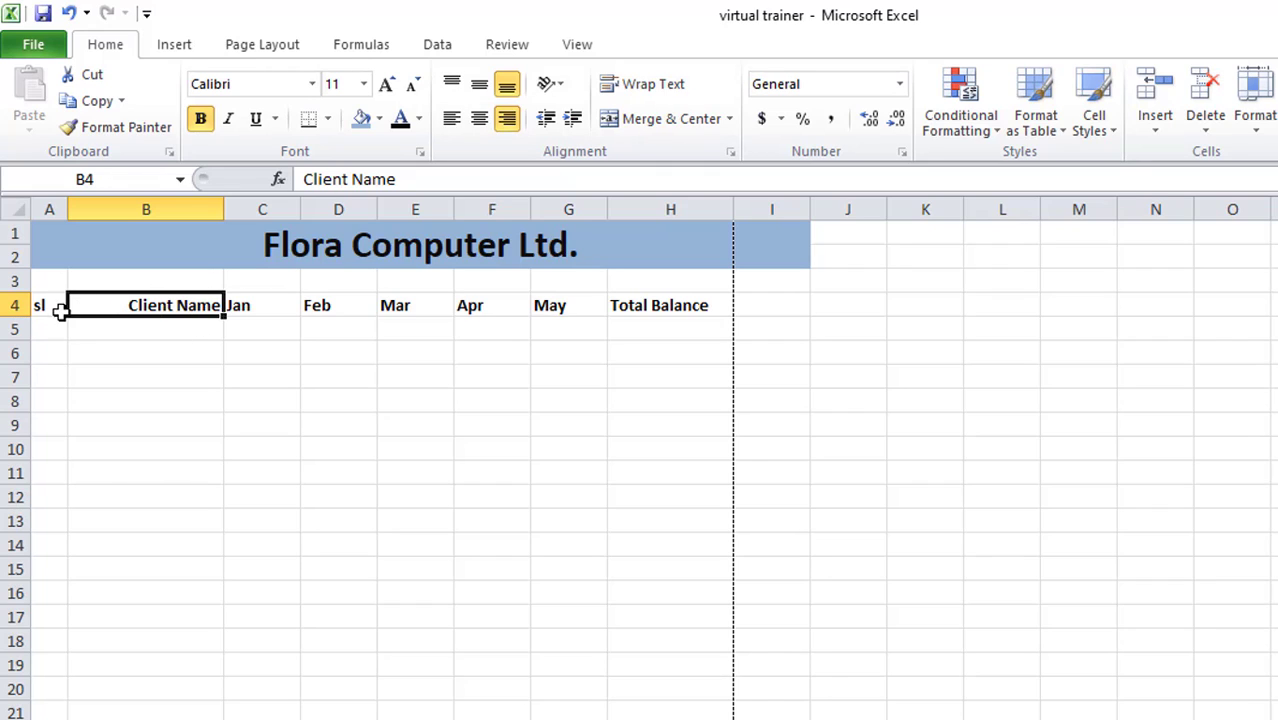
- Center the row 4 headings horizontally from sl in A4 through Total Balance in H4
left_click_drag(43, 305, 670, 302)
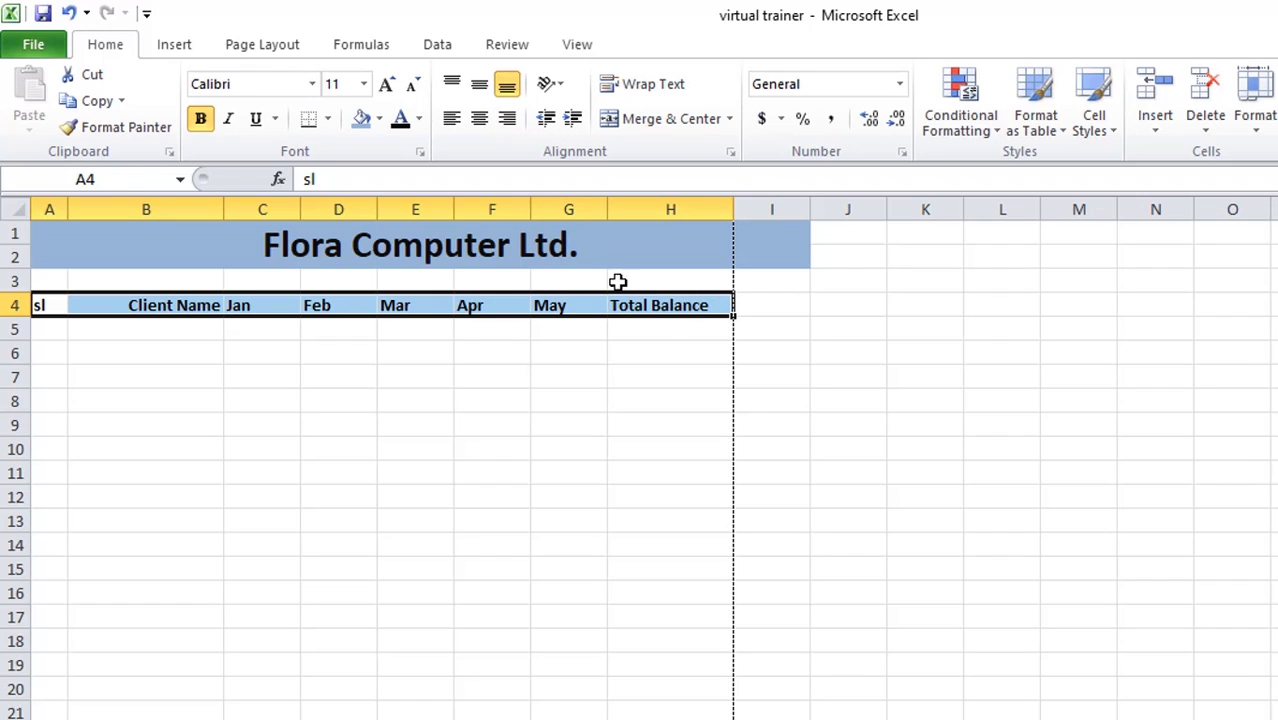
left_click(481, 120)
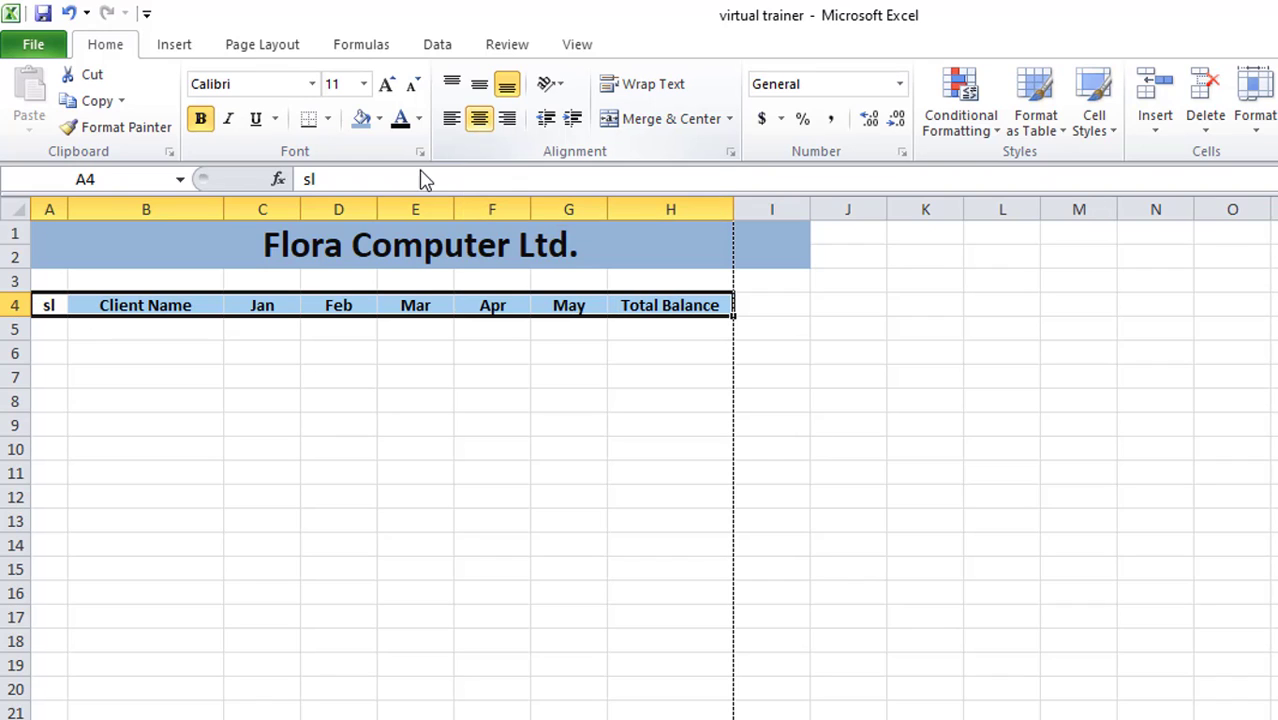
left_click(244, 304)
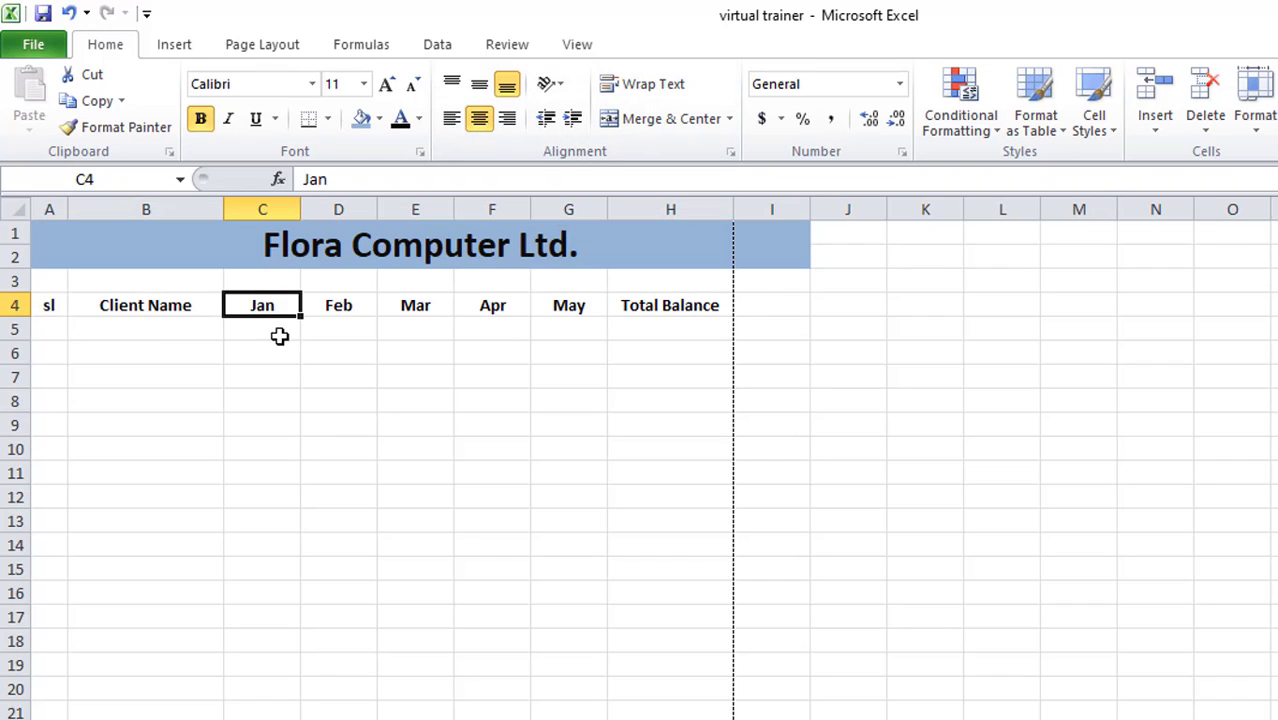
left_click(341, 303)
left_click(416, 302)
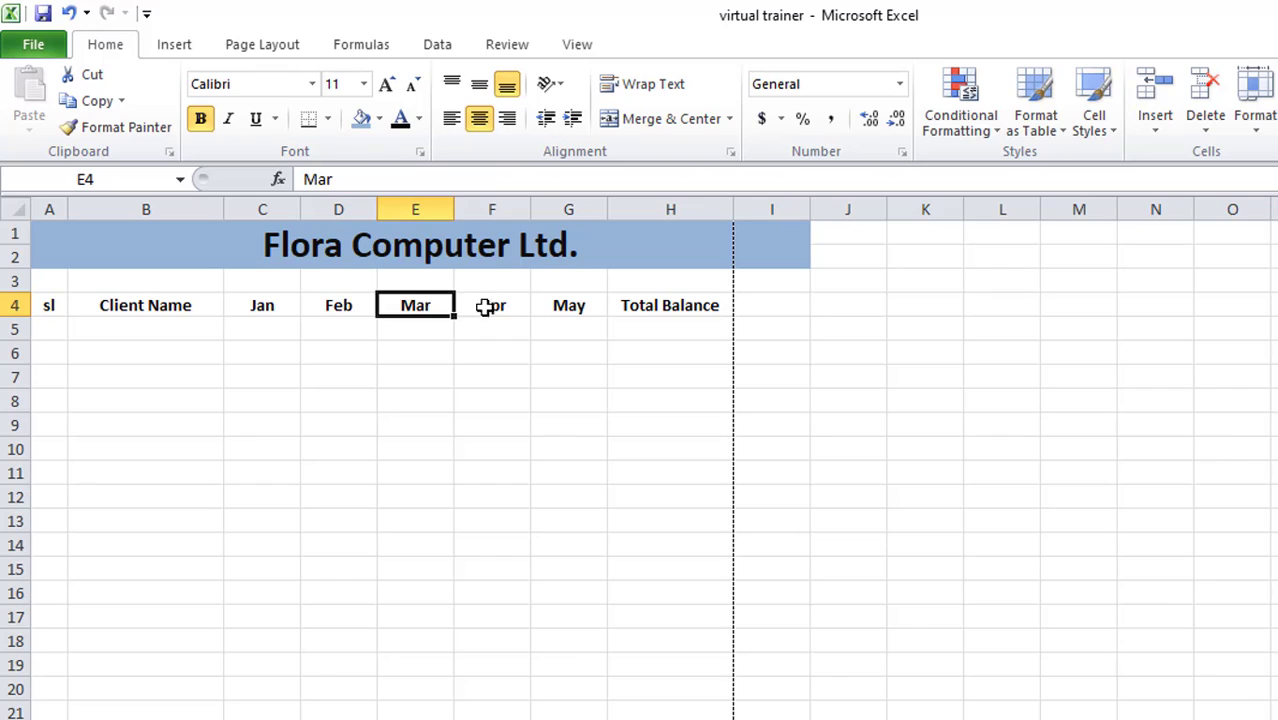
left_click(495, 305)
left_click(585, 305)
left_click(633, 302)
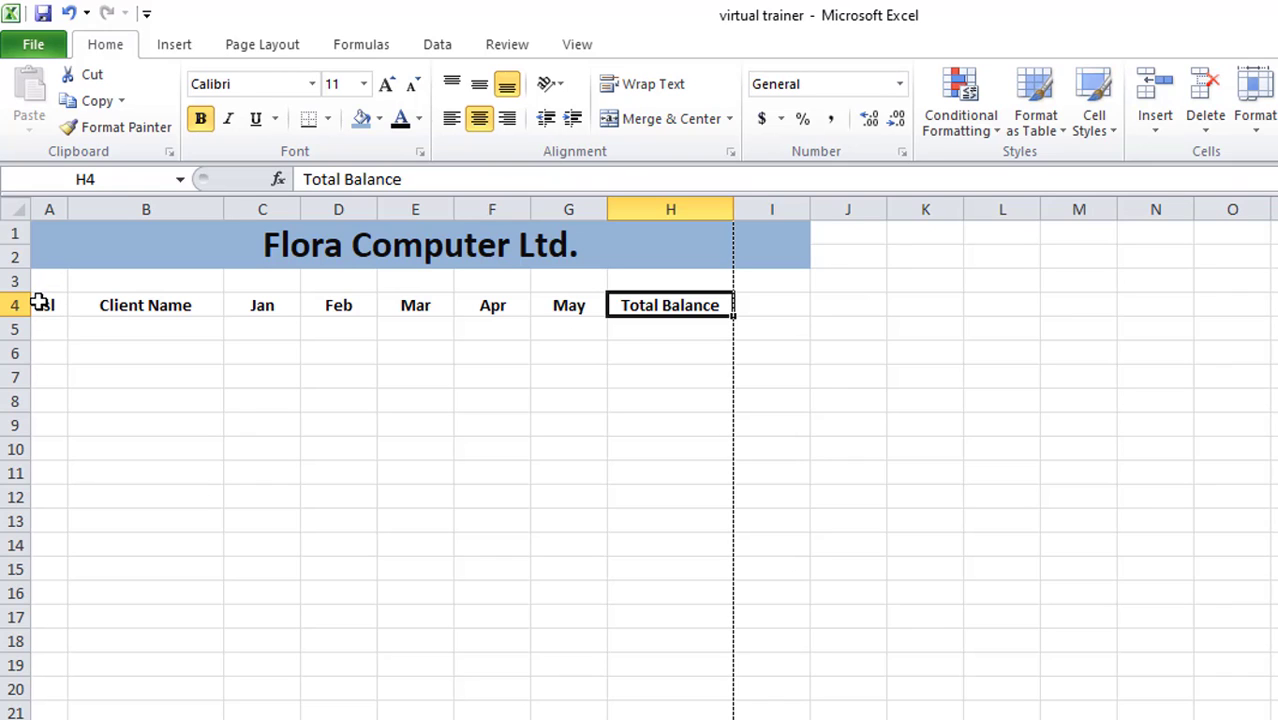
- Check the print preview of the sheet with its centered headings, and return to the worksheet
left_click(36, 46)
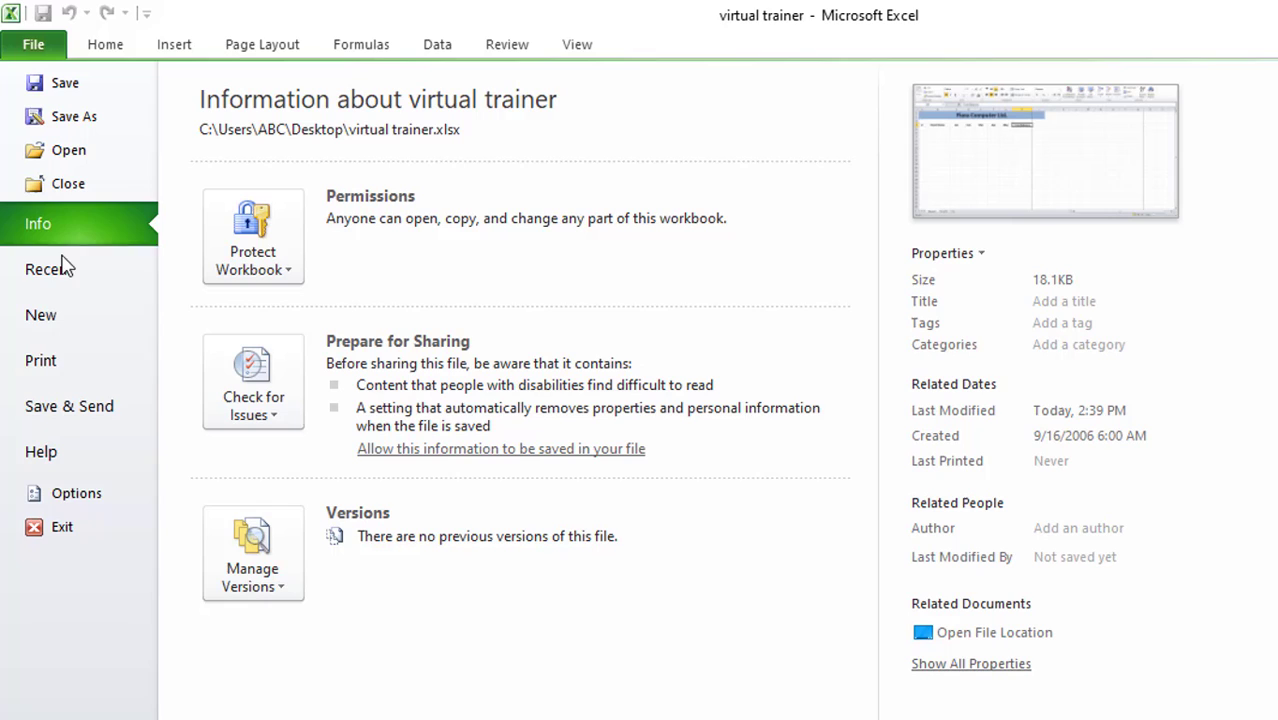
left_click(44, 360)
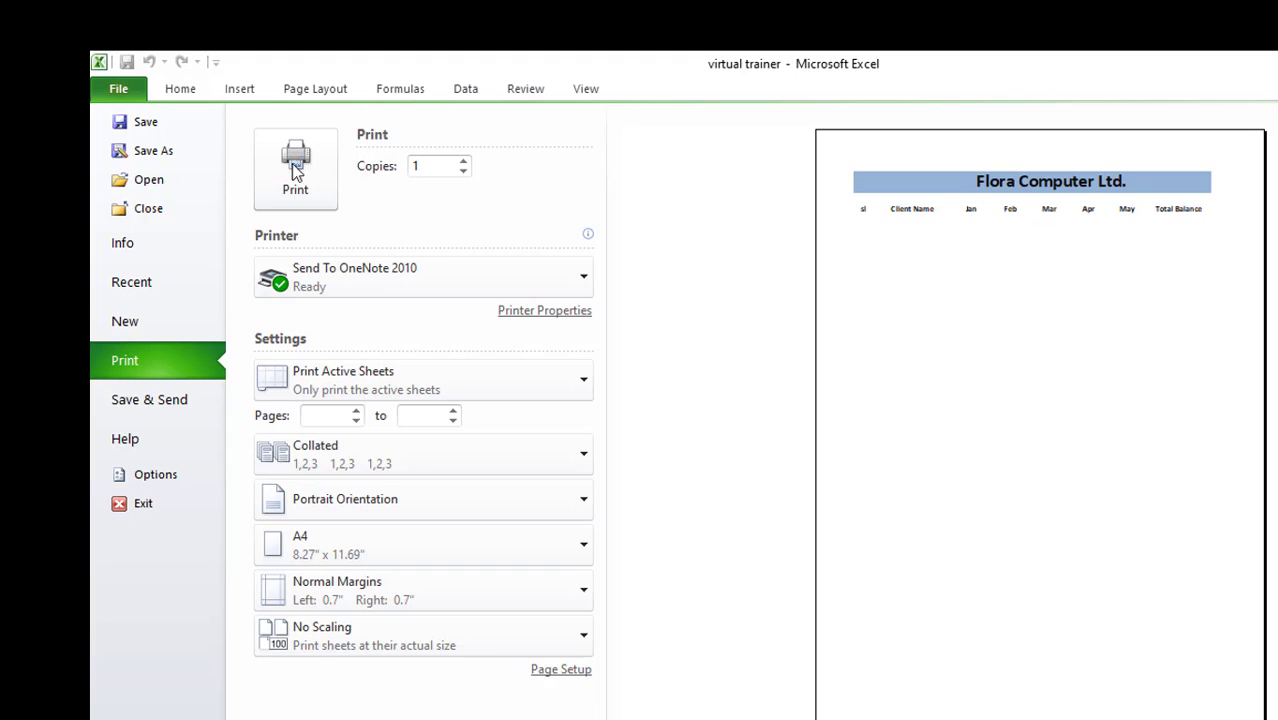
left_click(180, 88)
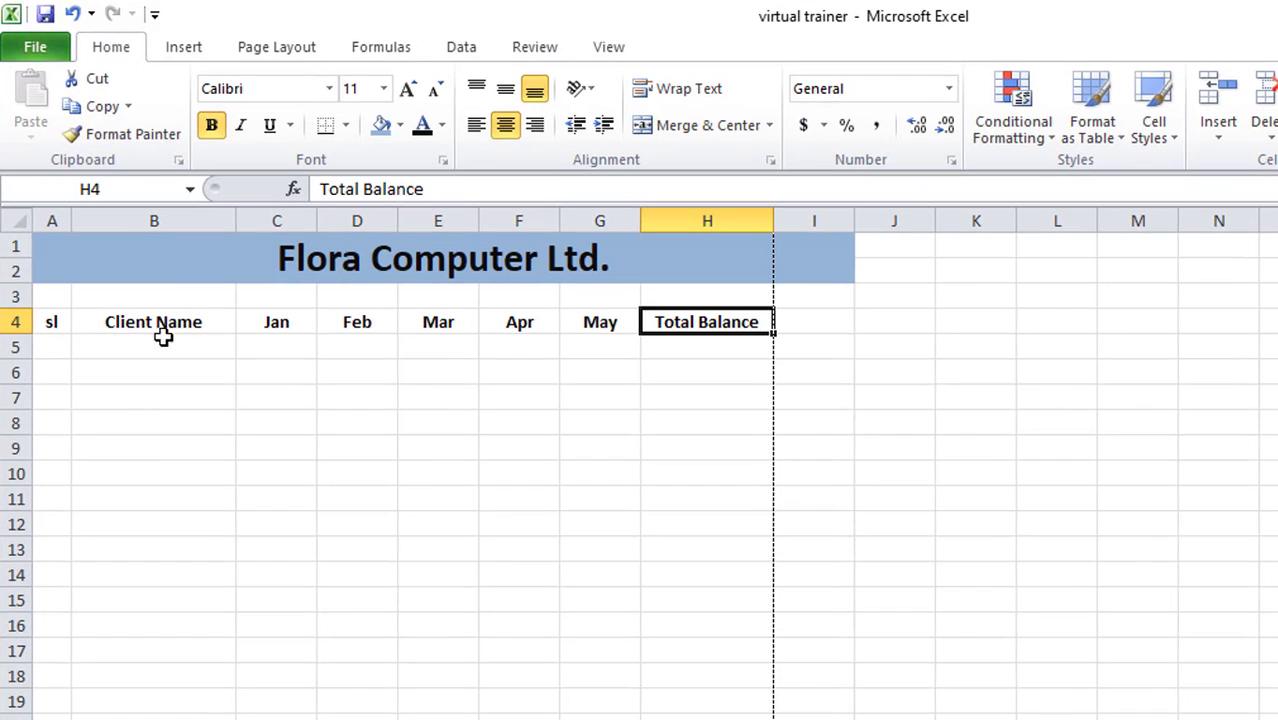
- Apply All Borders to the row 4 headings from A4 through H4
left_click(51, 321)
type("sl")
left_click_drag(51, 321, 707, 321)
left_click(346, 126)
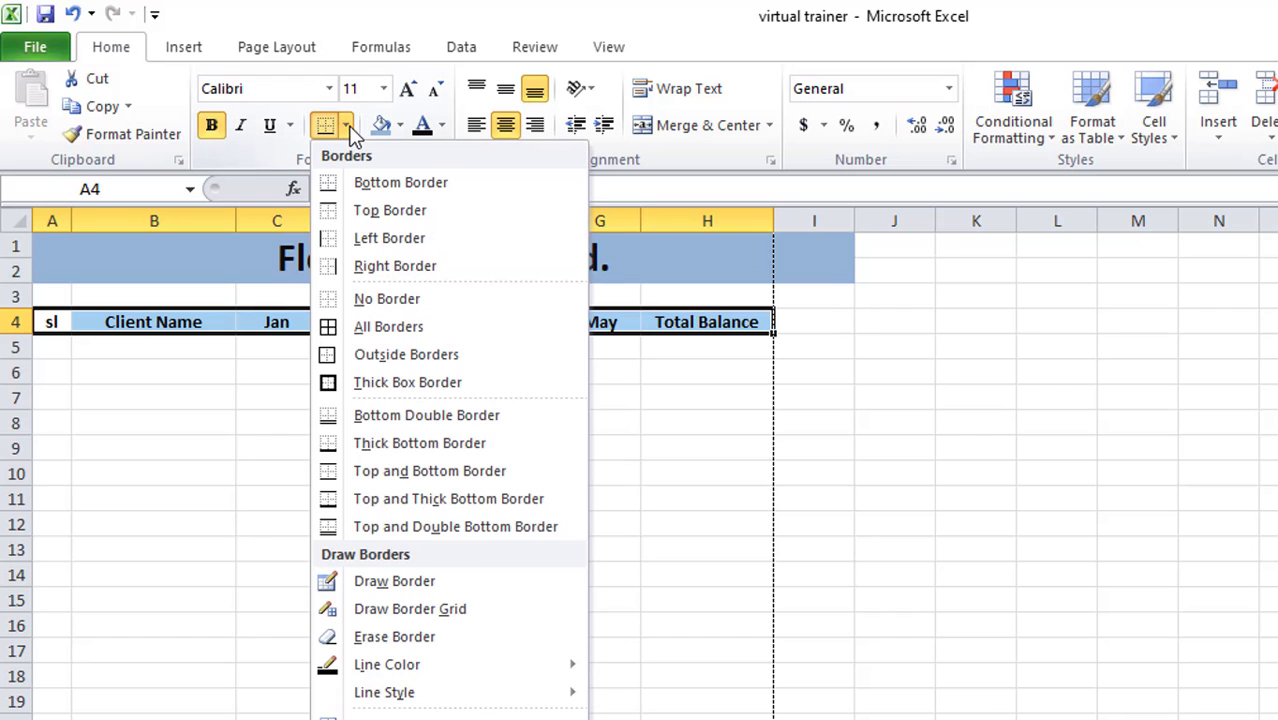
left_click(368, 328)
left_click(338, 364)
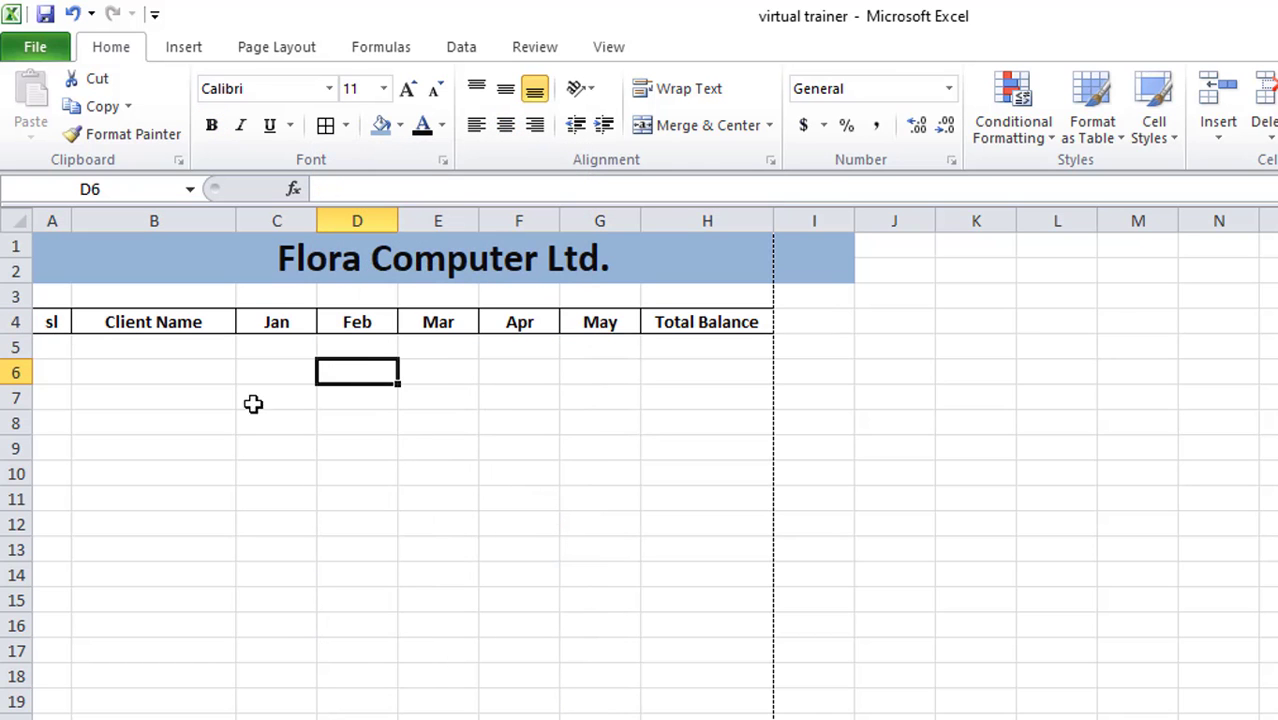
- Check how the bordered heading row looks in the print preview, and return to the worksheet
left_click(35, 47)
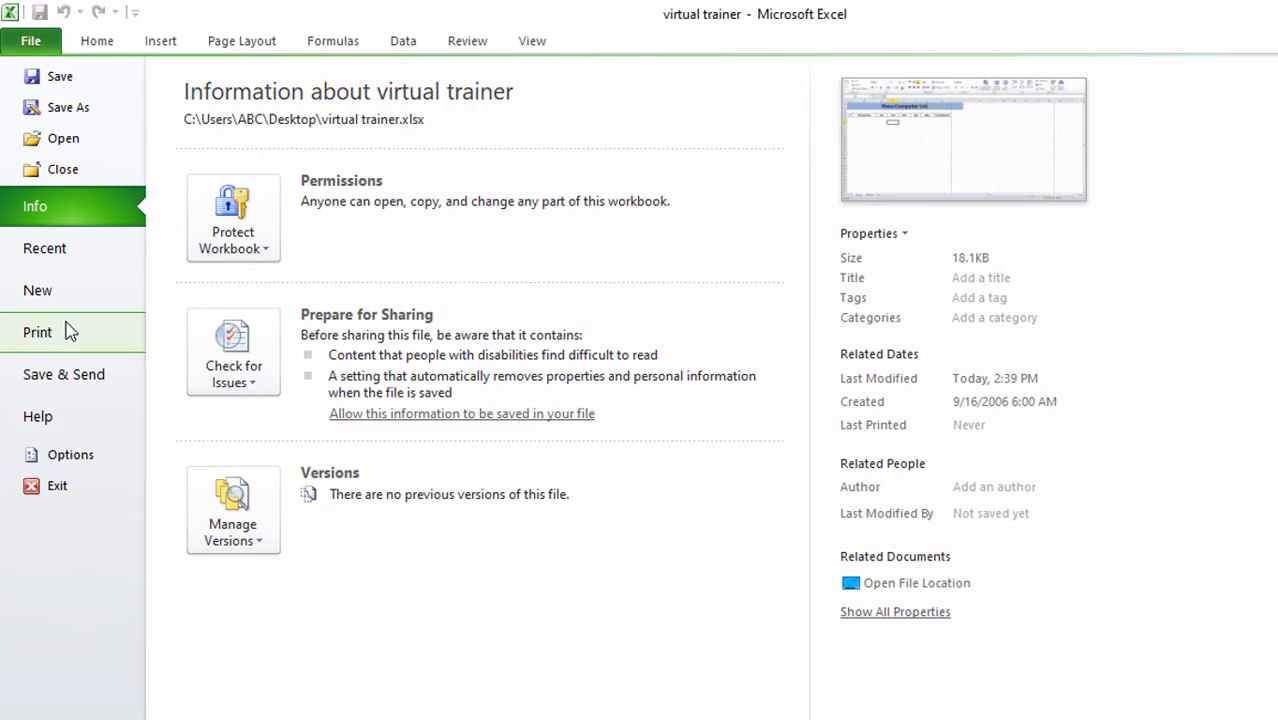
left_click(114, 371)
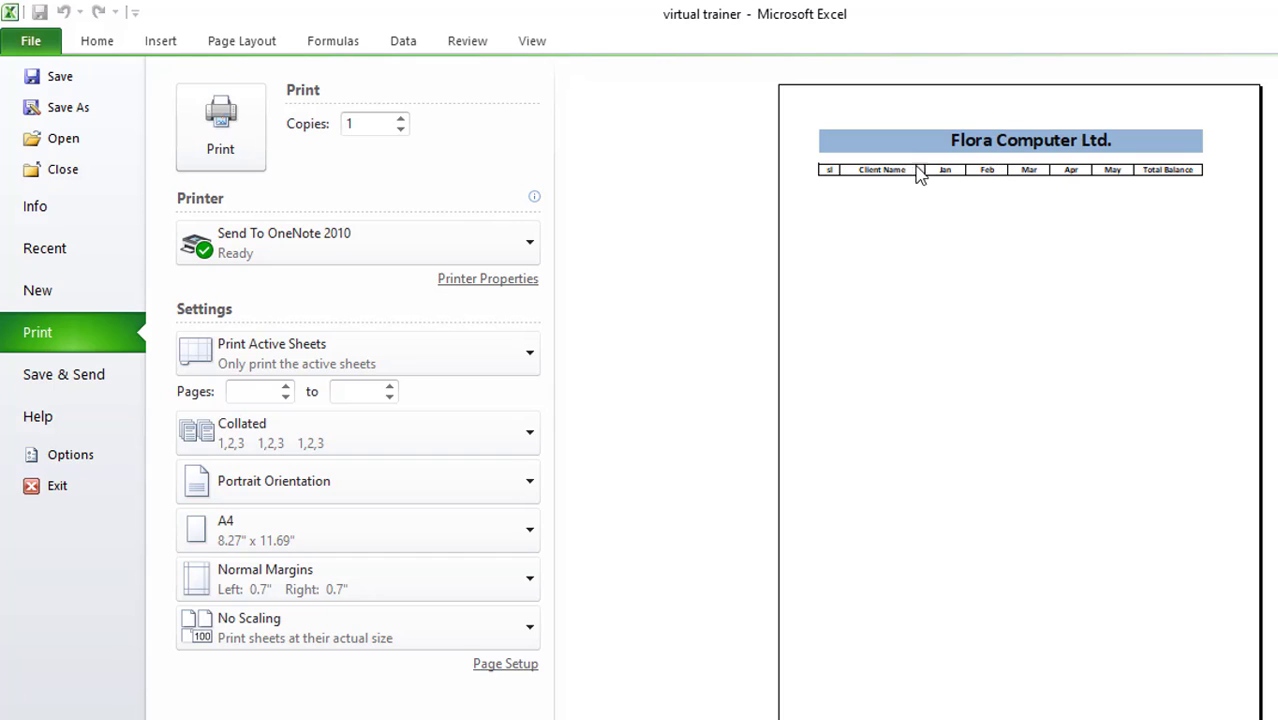
left_click(93, 50)
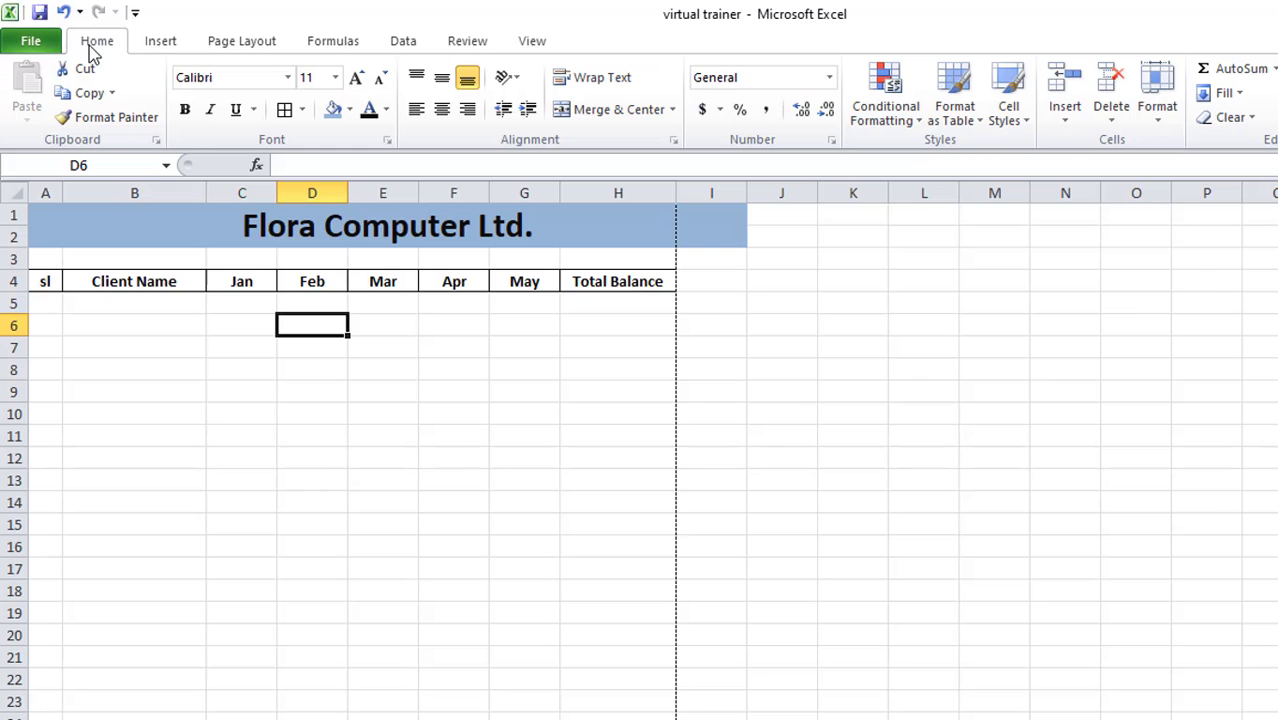
- Widen column A slightly and enter serial numbers 1 and 2 in cells A5 and A6
left_click(42, 301)
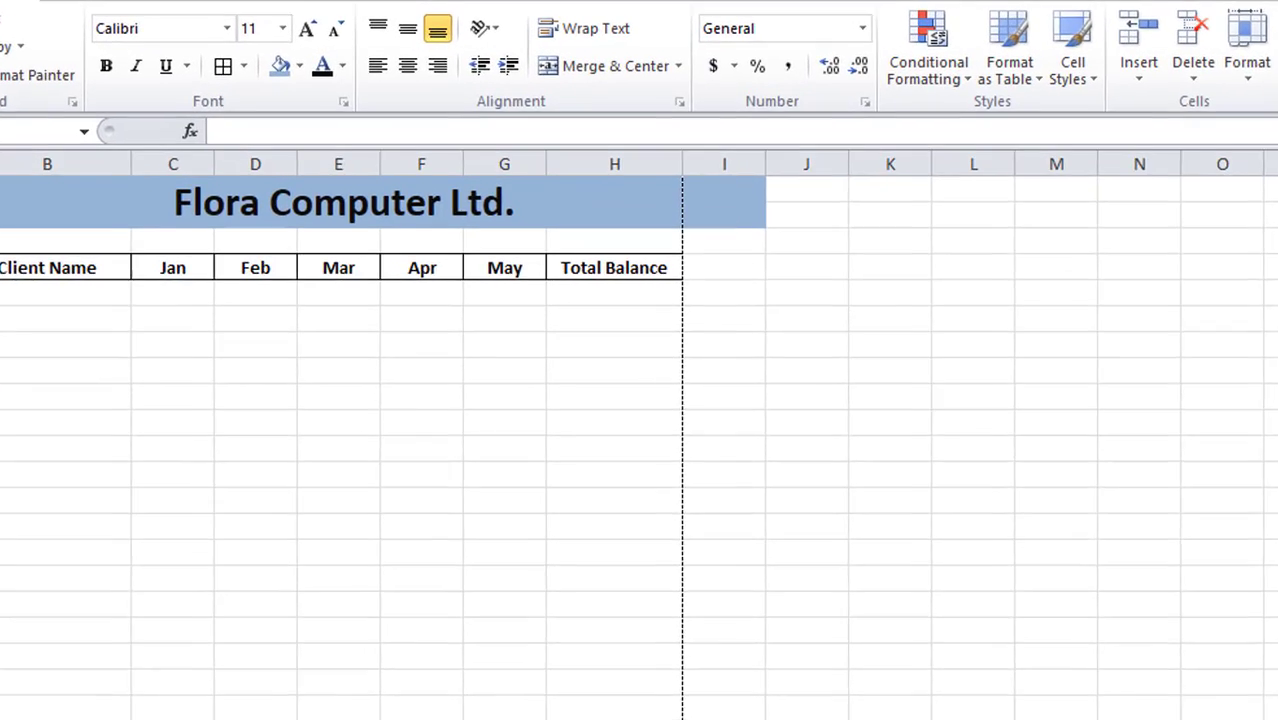
left_click_drag(62, 192, 70, 192)
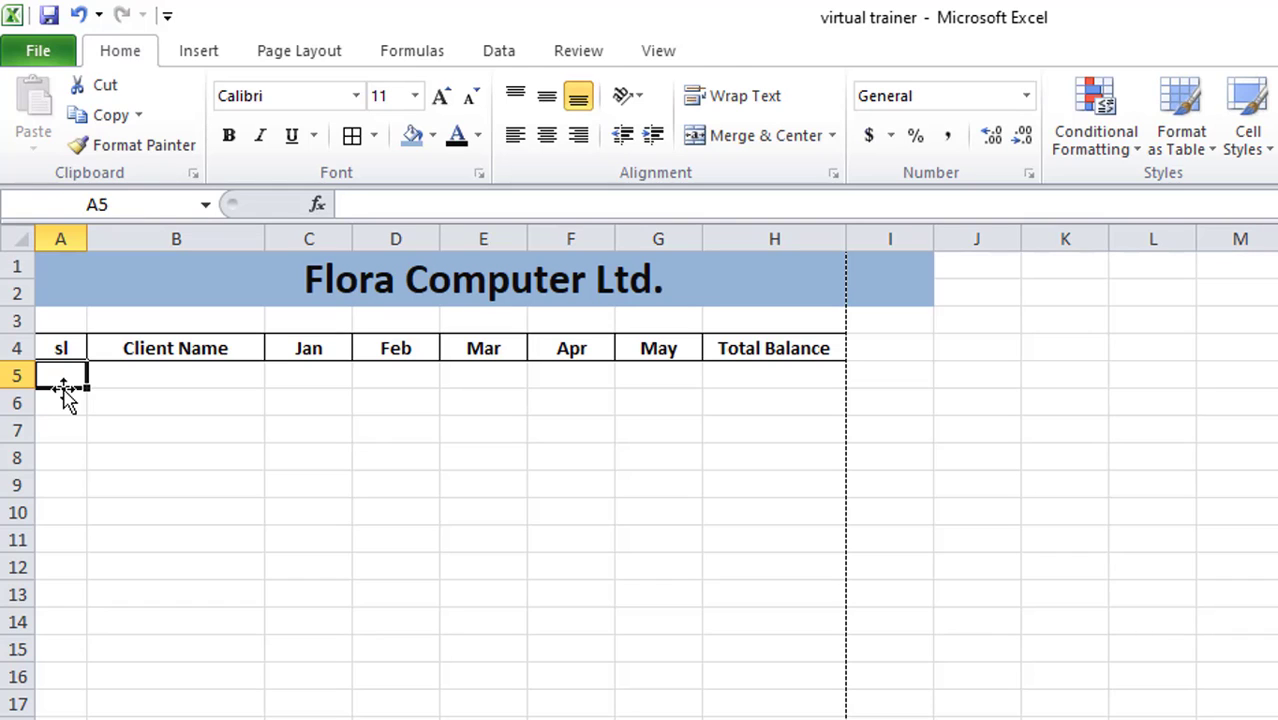
type("1")
key("Return")
type("2")
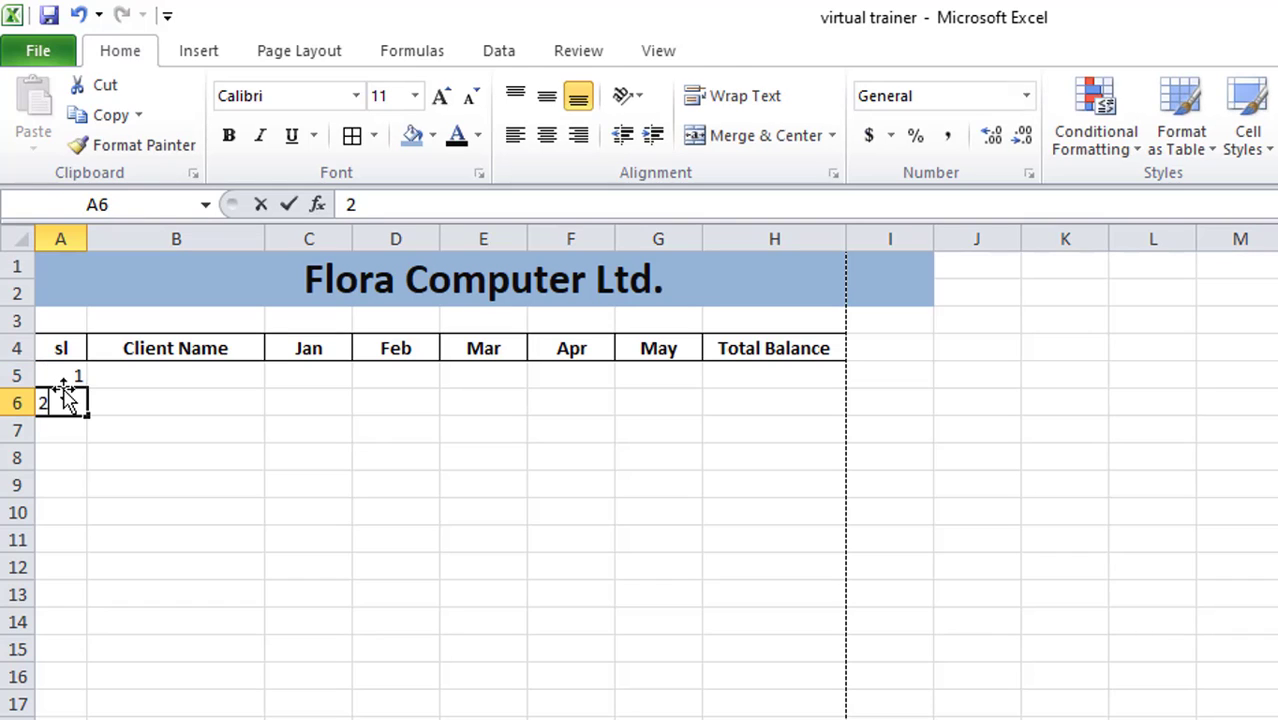
key("Return")
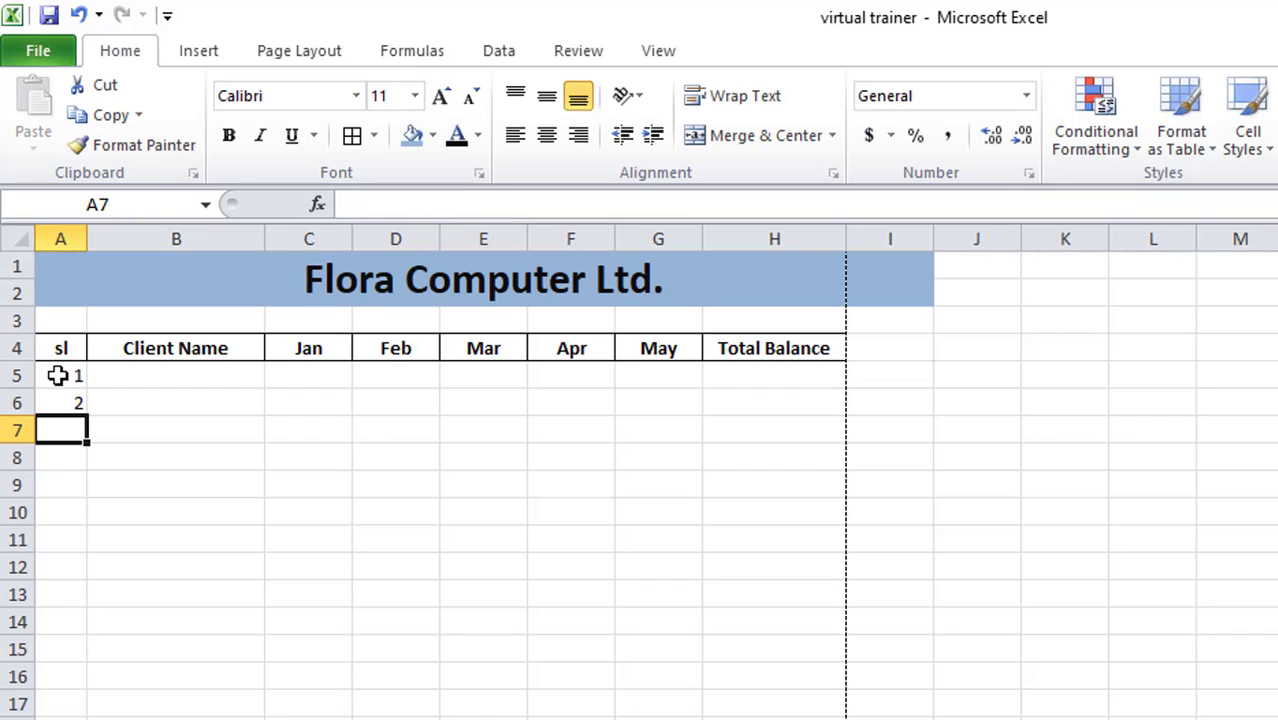
- Fill the serial number series from A5:A6 down to 5 in cell A9
left_click(57, 375)
left_click_drag(63, 390, 63, 398)
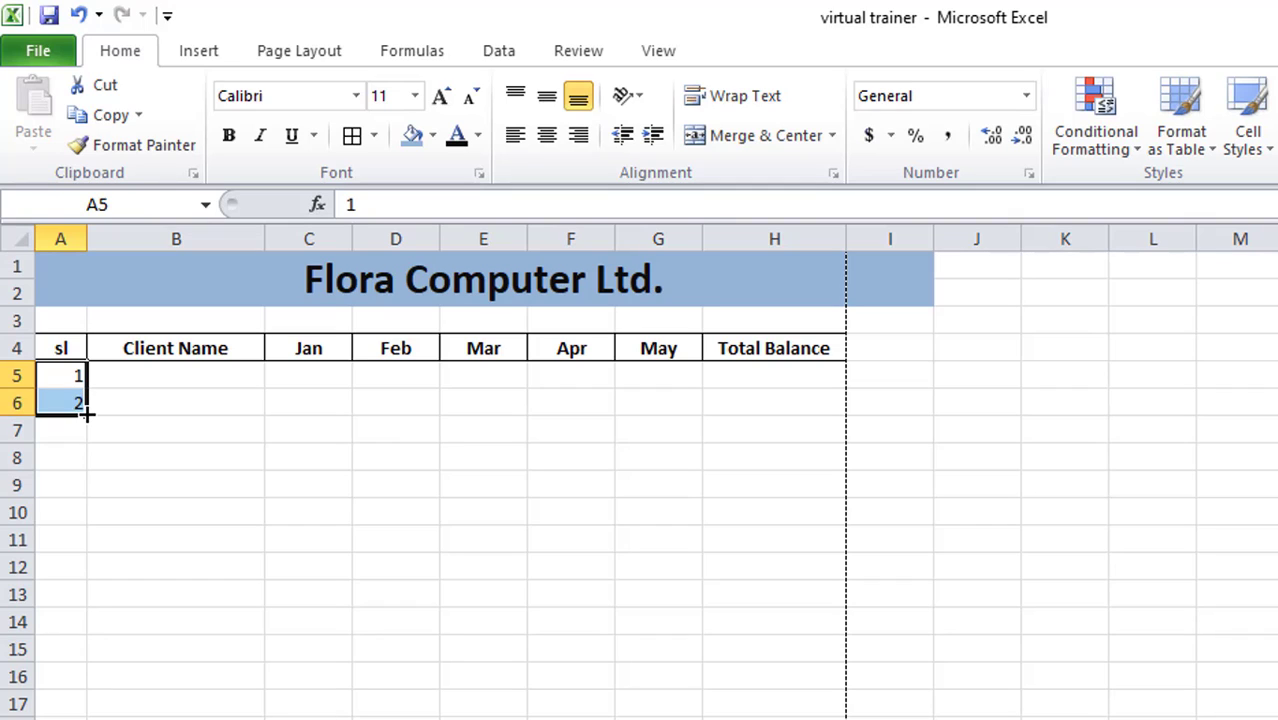
left_click_drag(89, 422, 86, 490)
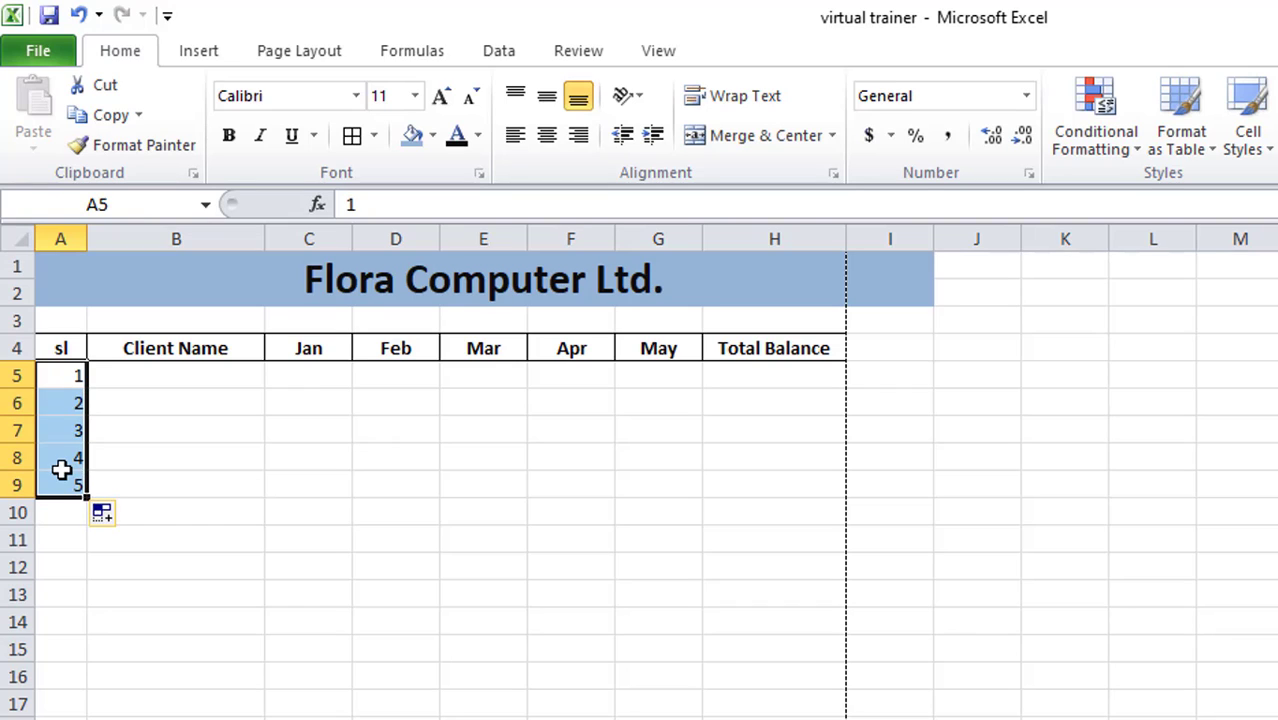
left_click(108, 430)
- Center the serial numbers in cells A5 through A9 horizontally
left_click(67, 383)
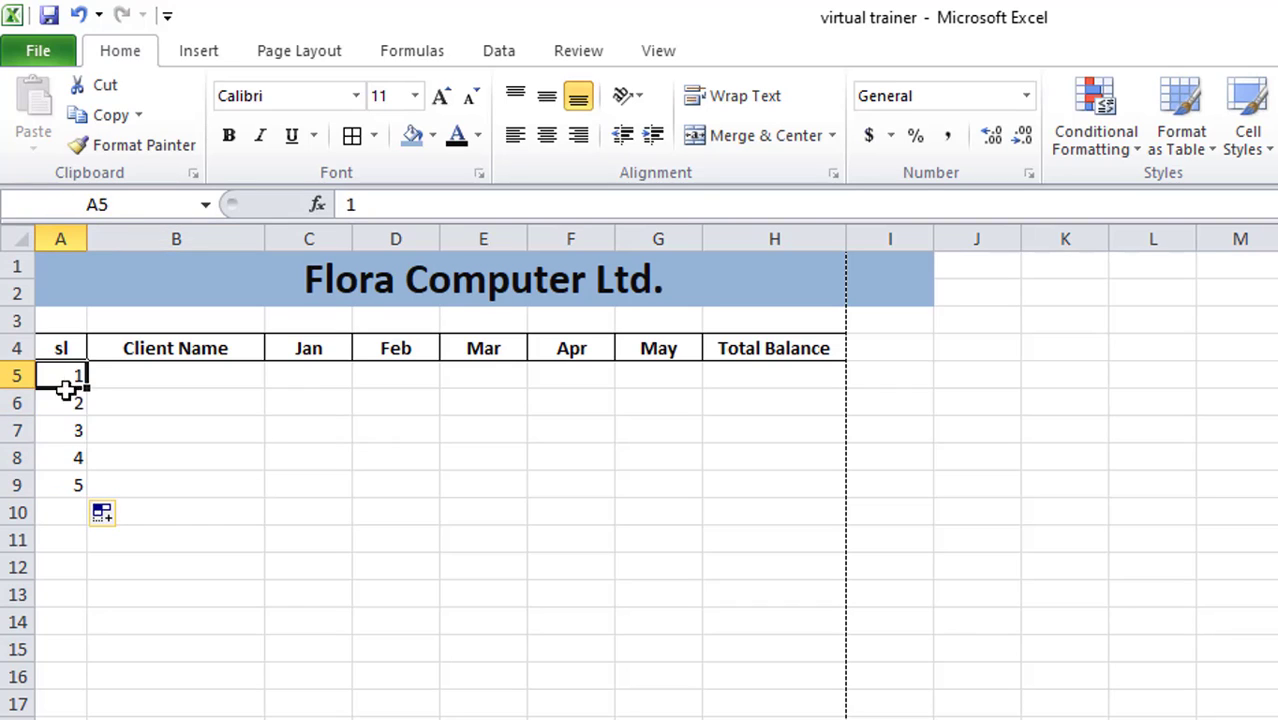
left_click_drag(65, 390, 63, 475)
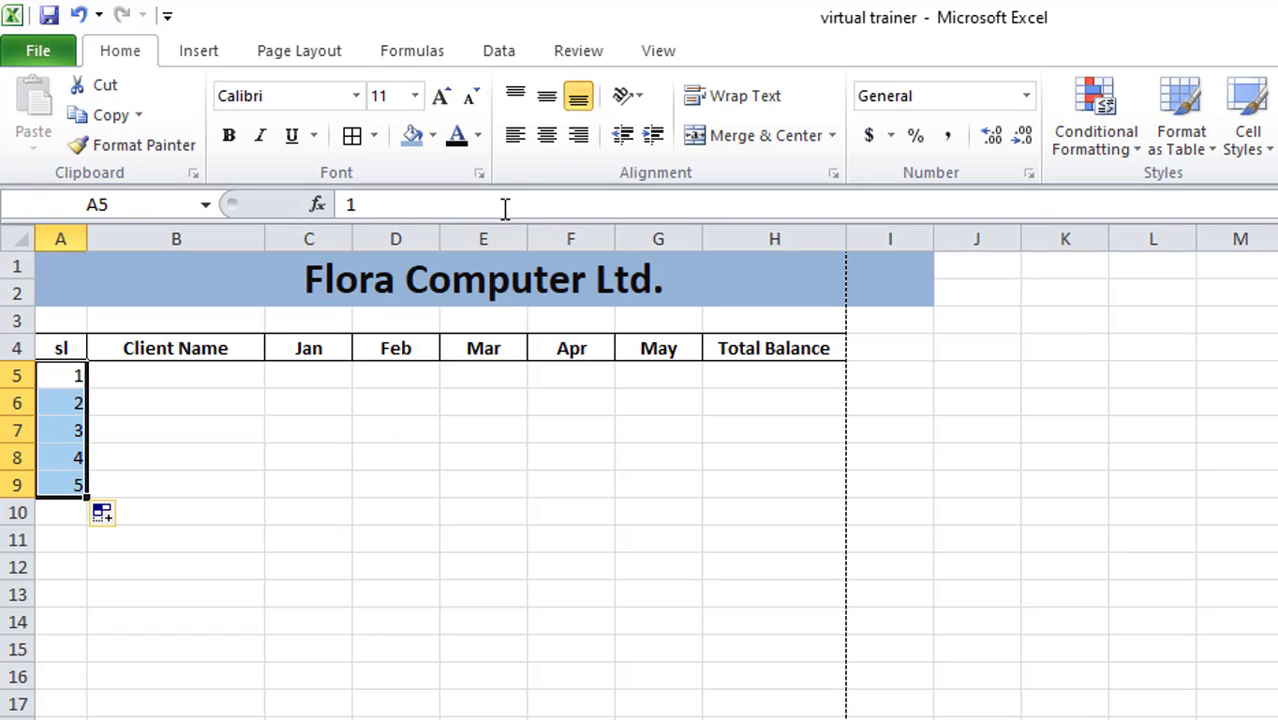
left_click(549, 138)
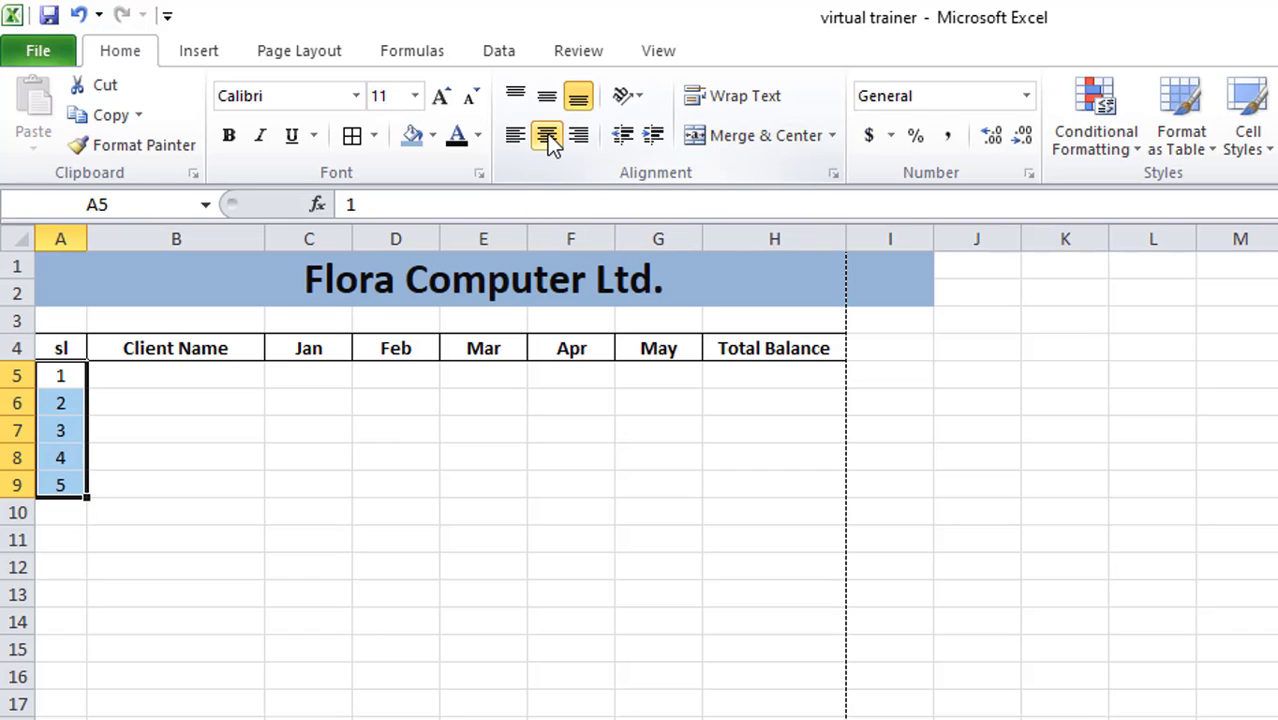
left_click(45, 404)
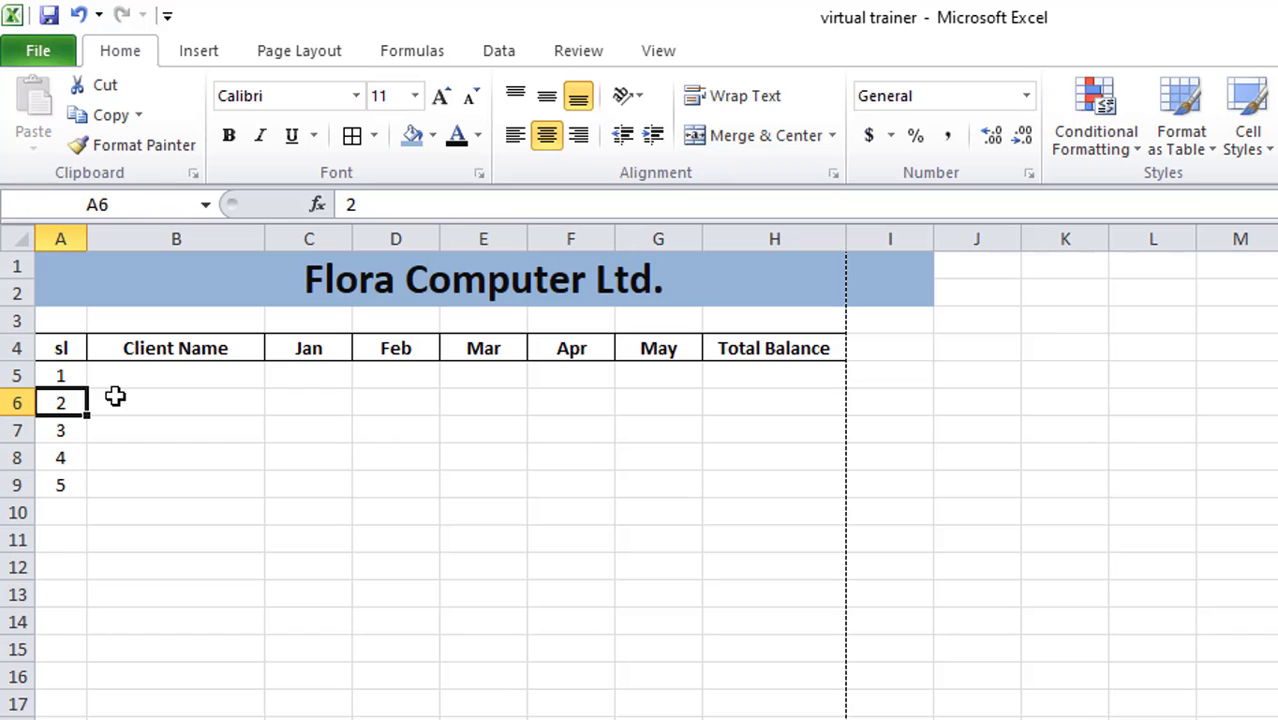
- Enter the five clients' names in capital letters in cells B5 through B9
left_click(145, 370)
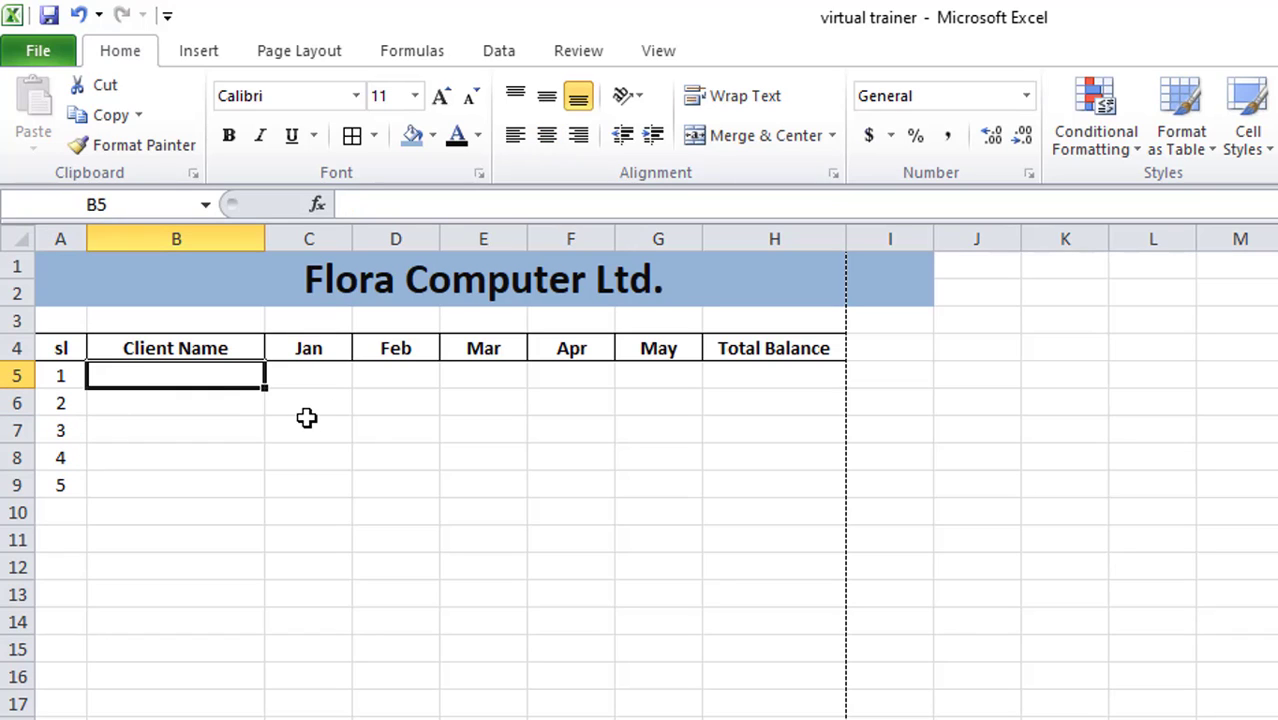
type("Ryha")
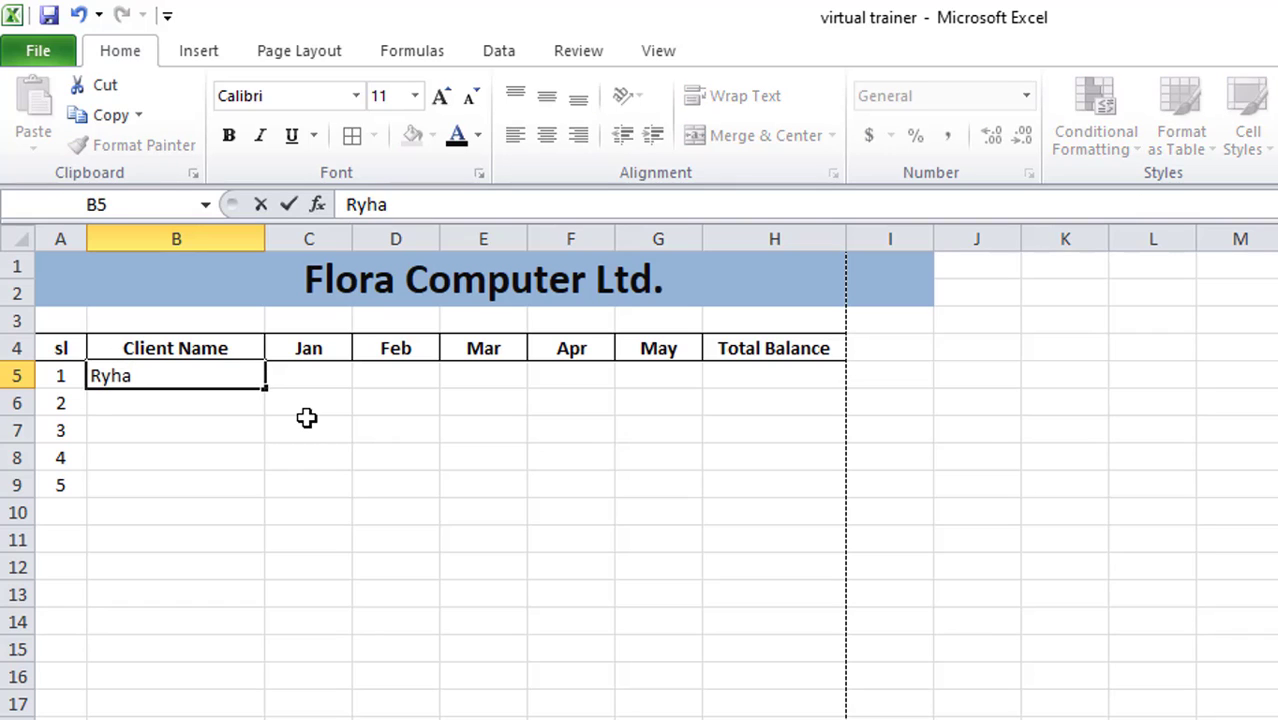
key("BackSpace")
key("BackSpace")
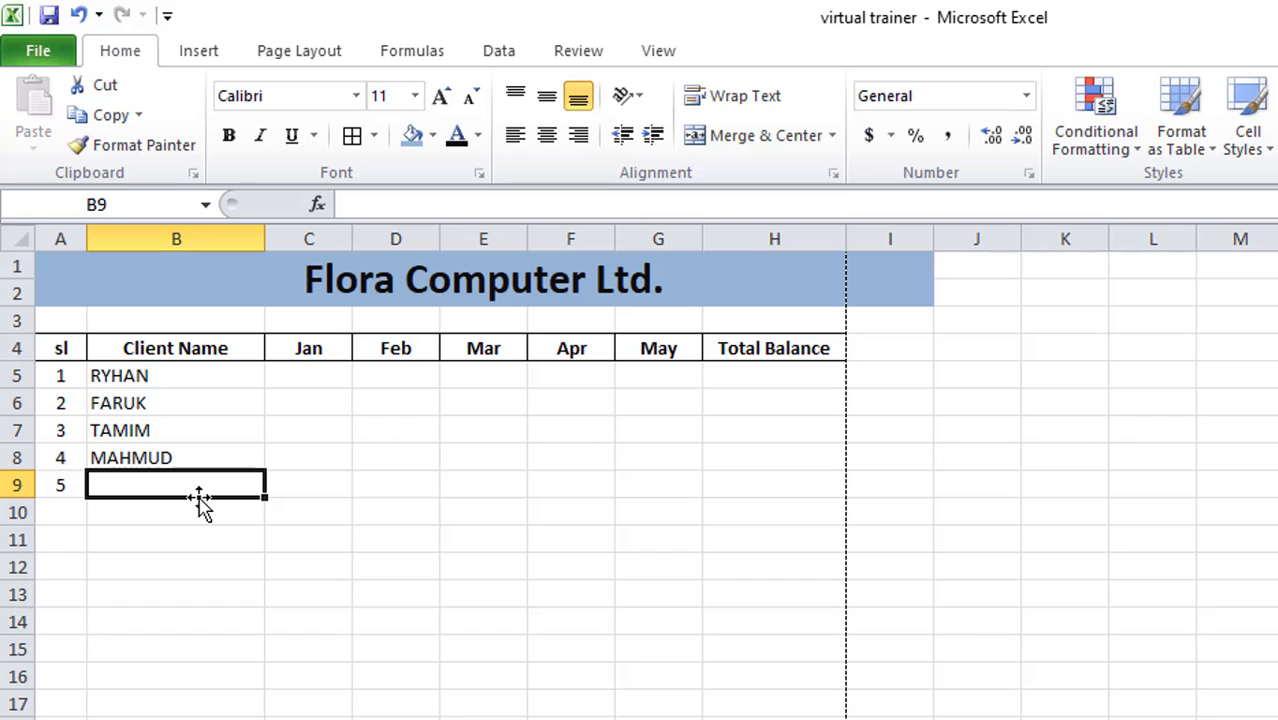
type("R")
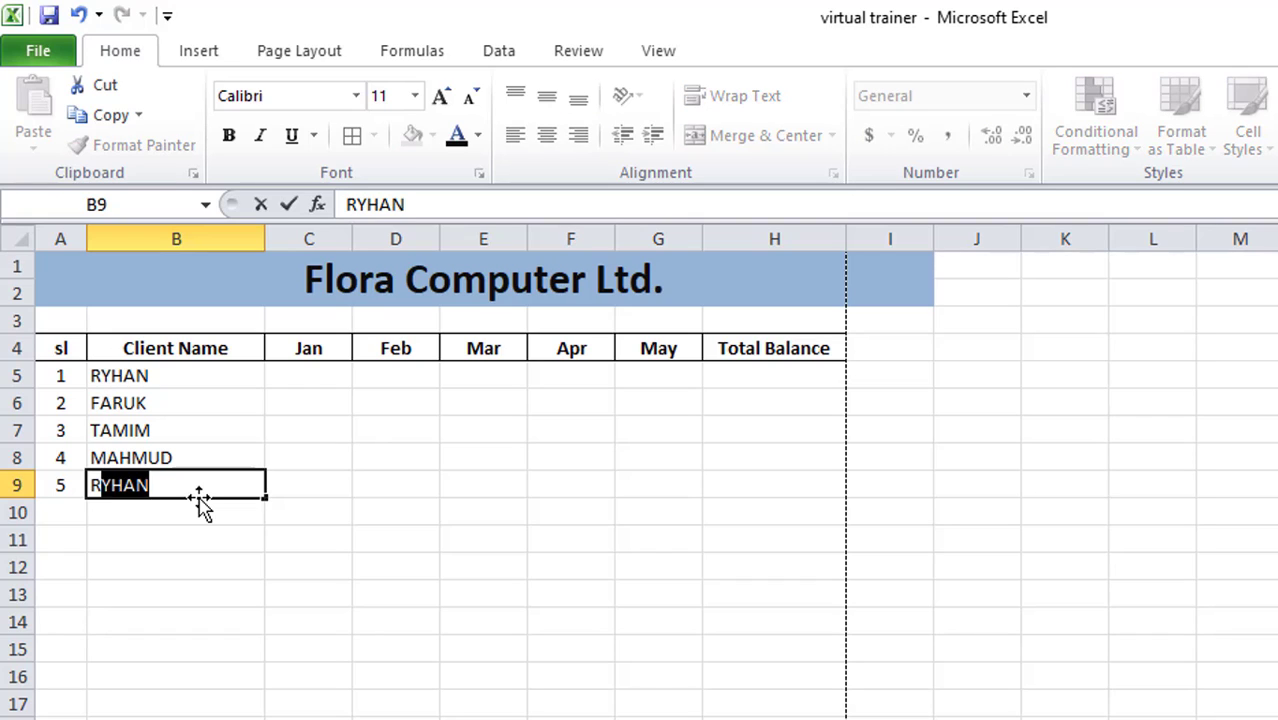
type("OBI")
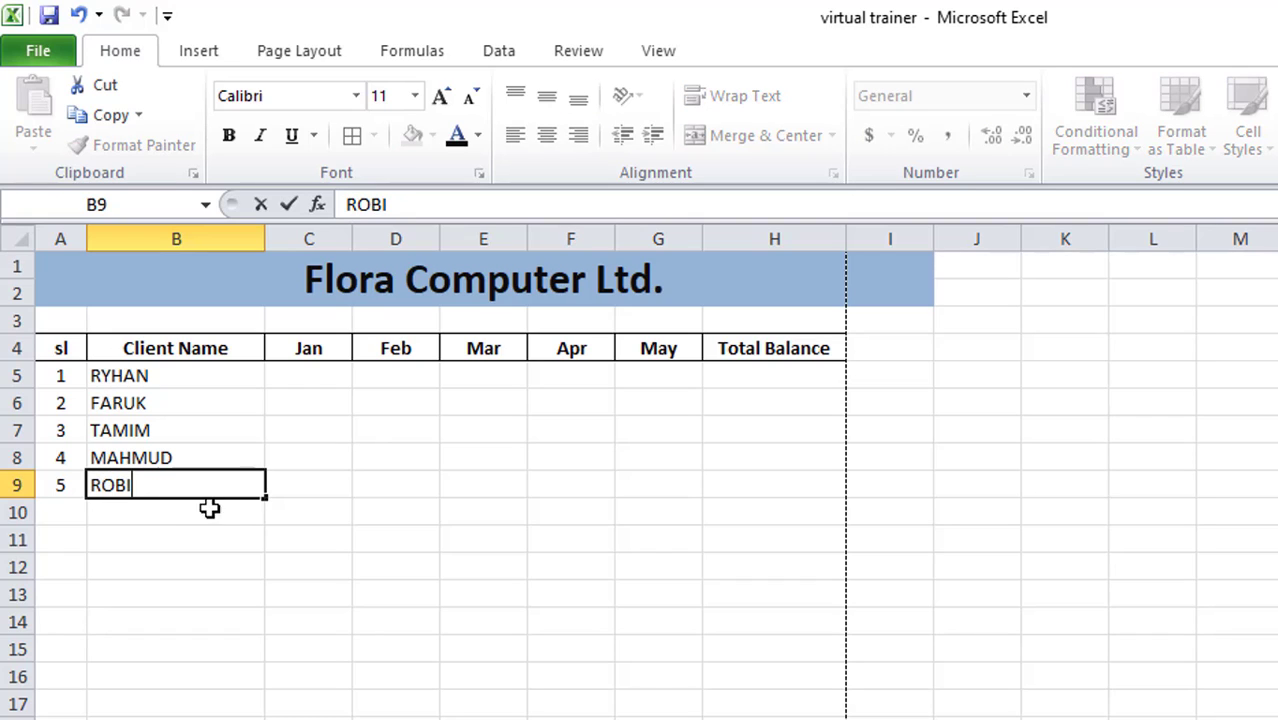
left_click(294, 373)
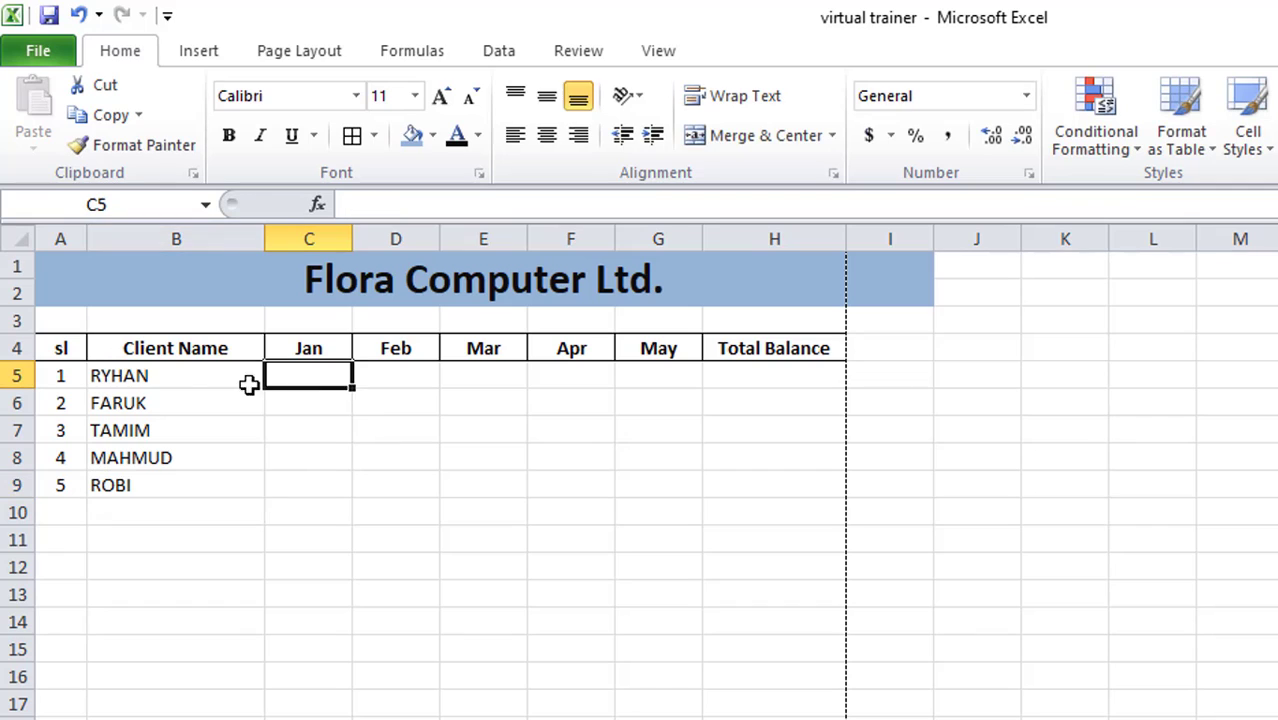
- Enter the first client's amounts in row 5: 2000 for Jan and 3500 for Feb
left_click(128, 378)
left_click(303, 377)
type("2000")
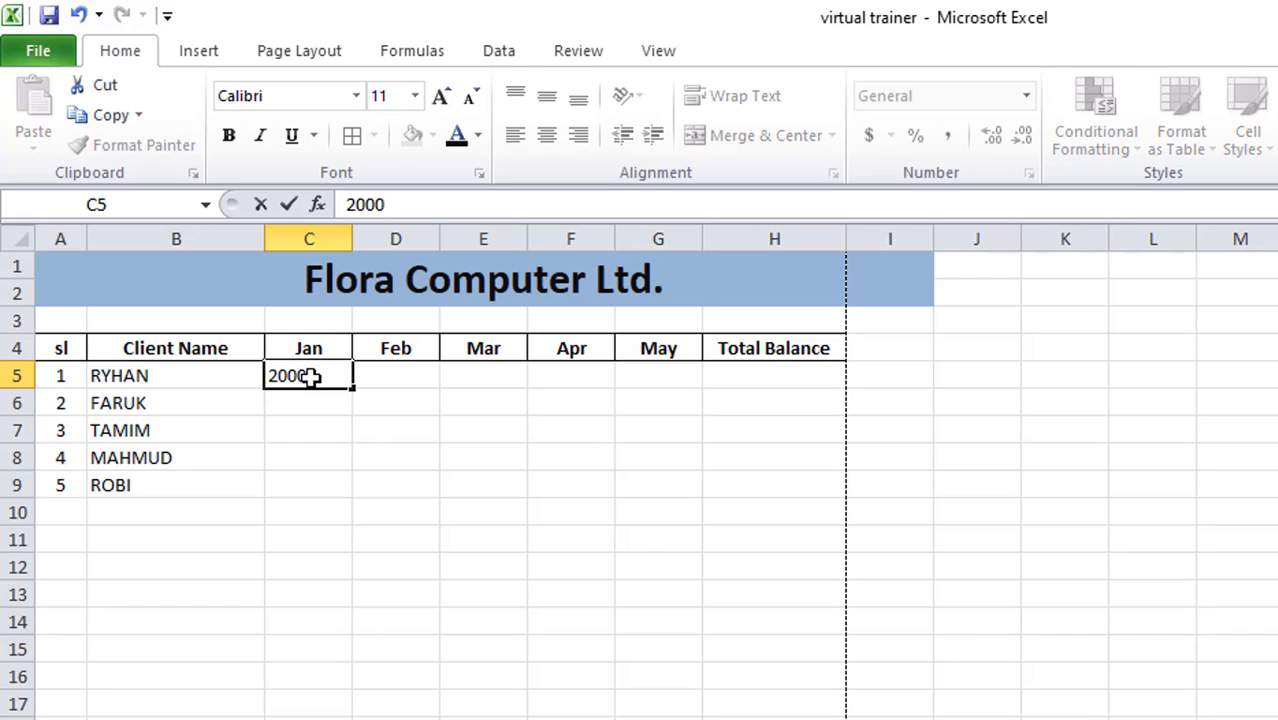
left_click(414, 380)
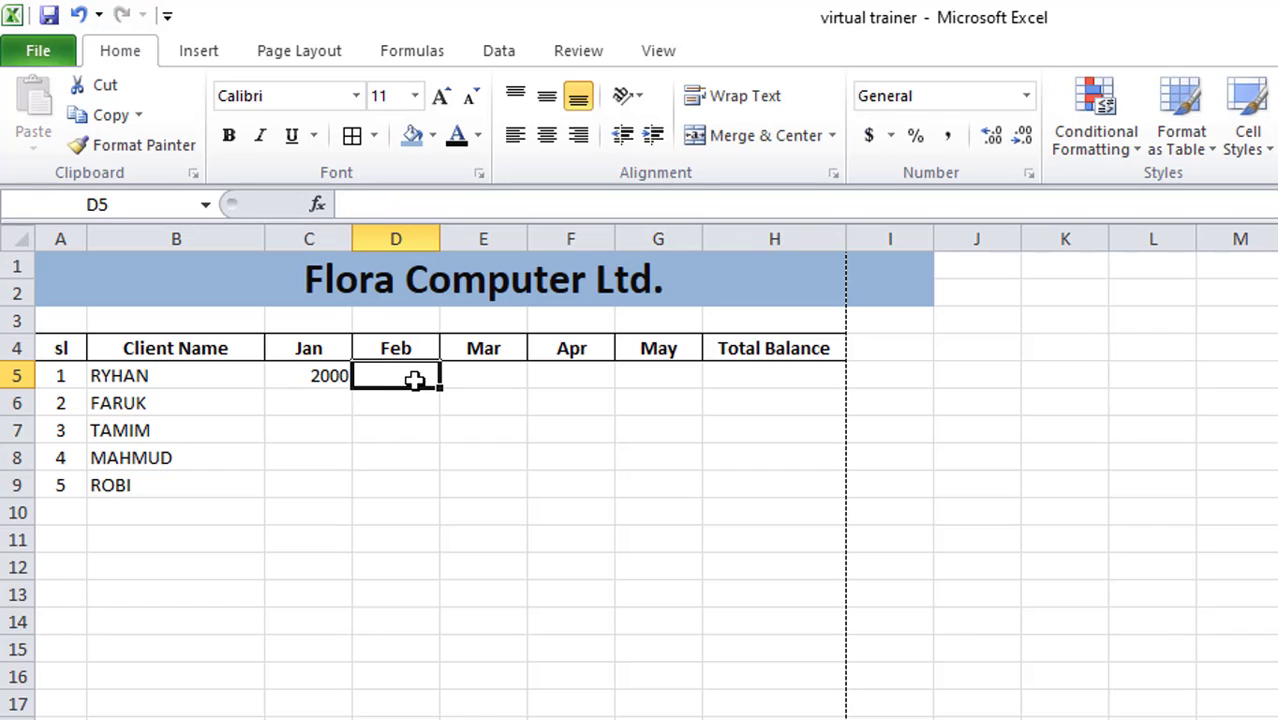
type("3500")
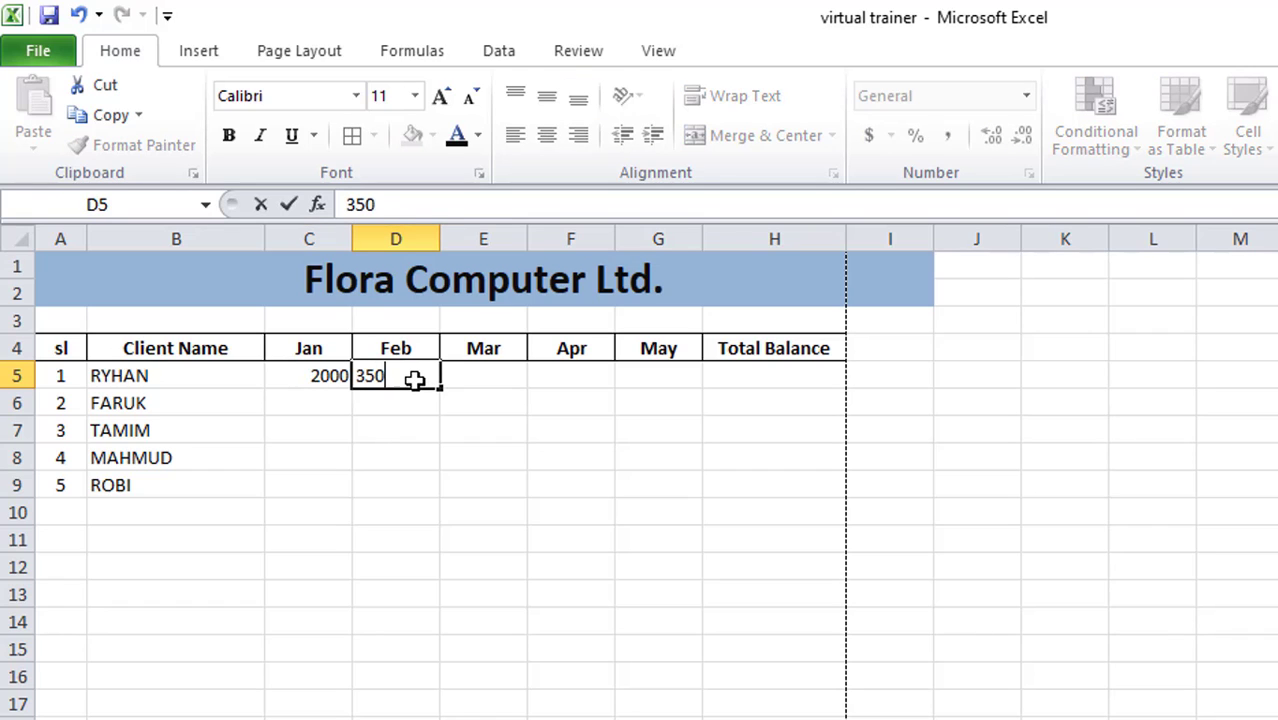
- Complete the first client's amounts in row 5: 0 for Mar, 0 for Apr and 1000 for May
left_click(503, 376)
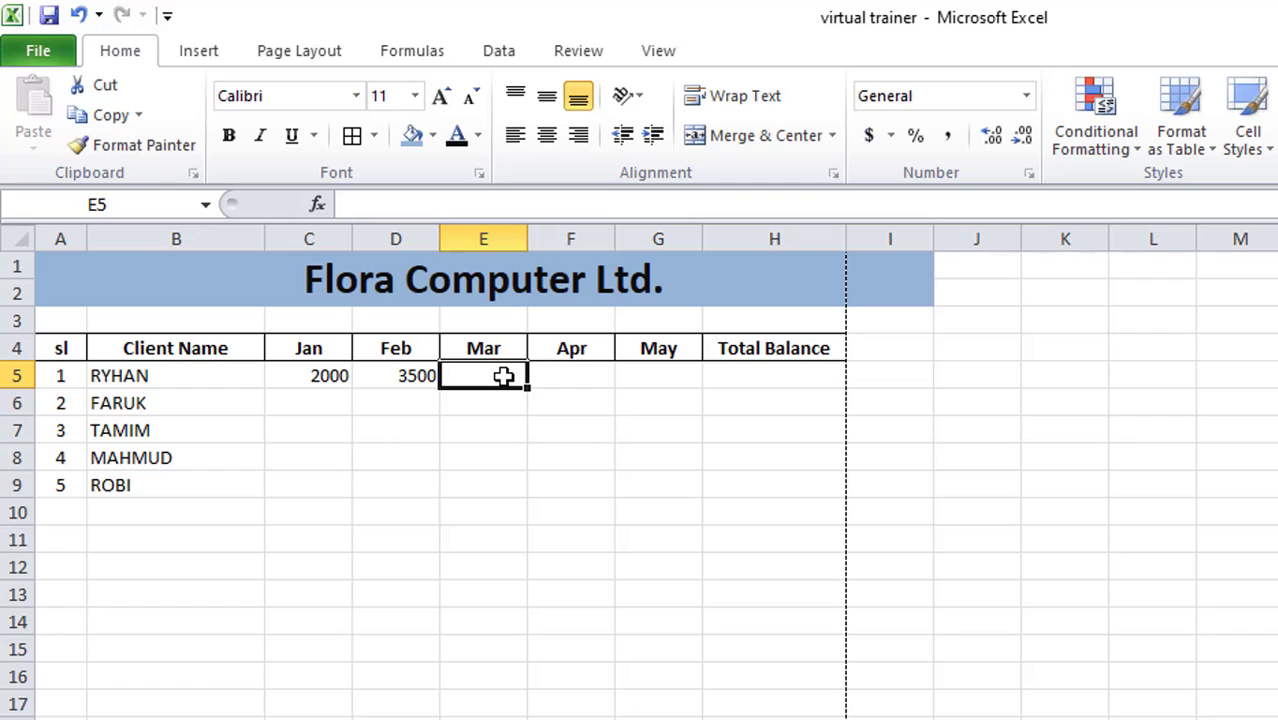
type("0")
left_click(576, 374)
type("0")
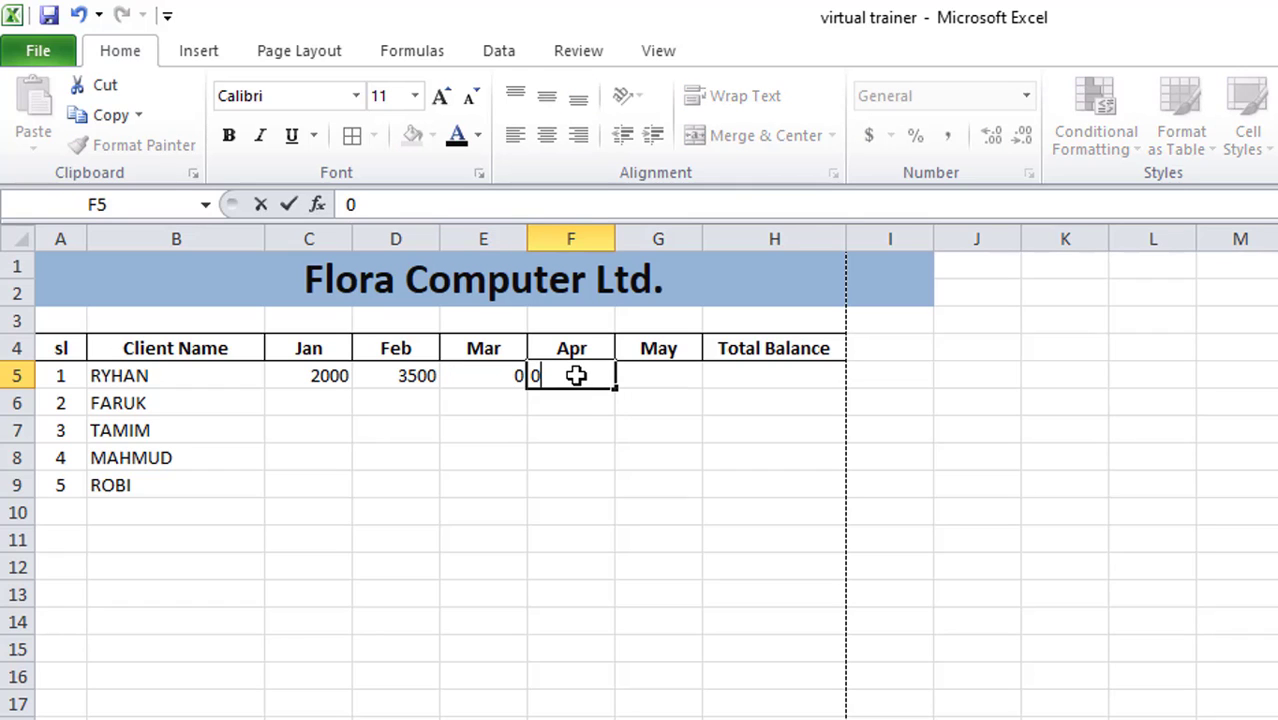
key("Return")
key("Return")
left_click(653, 372)
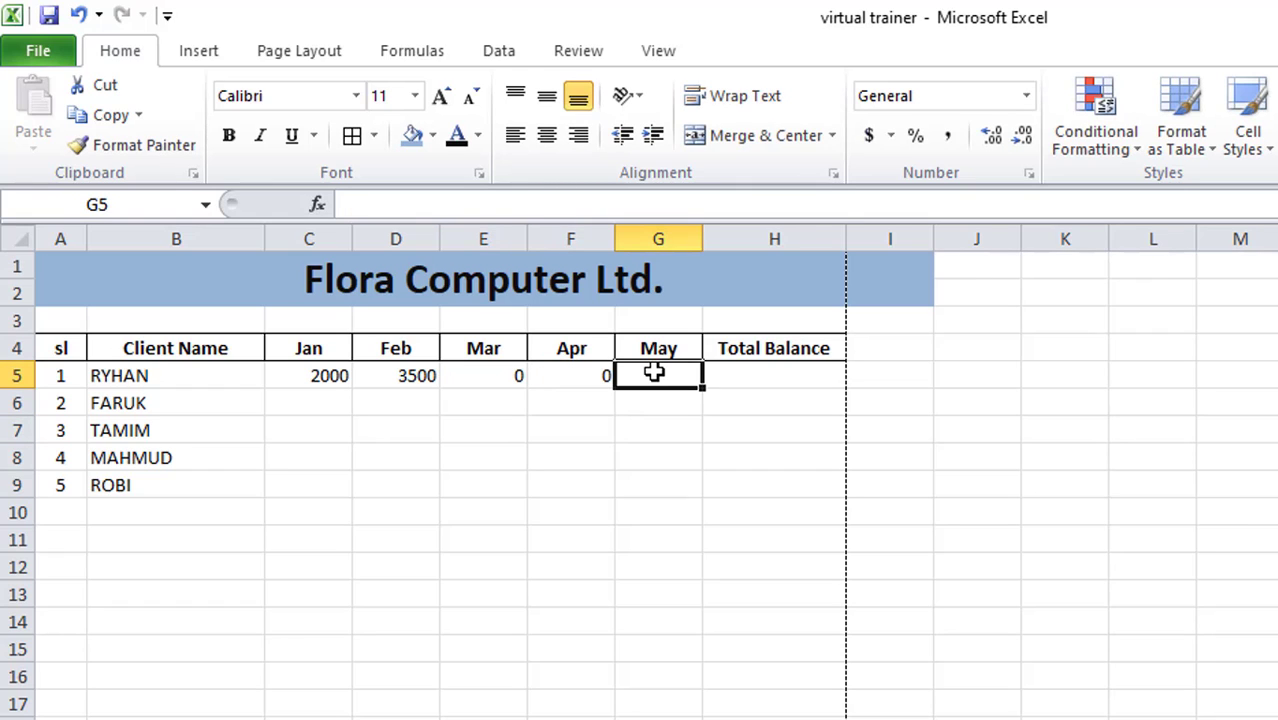
type("1000")
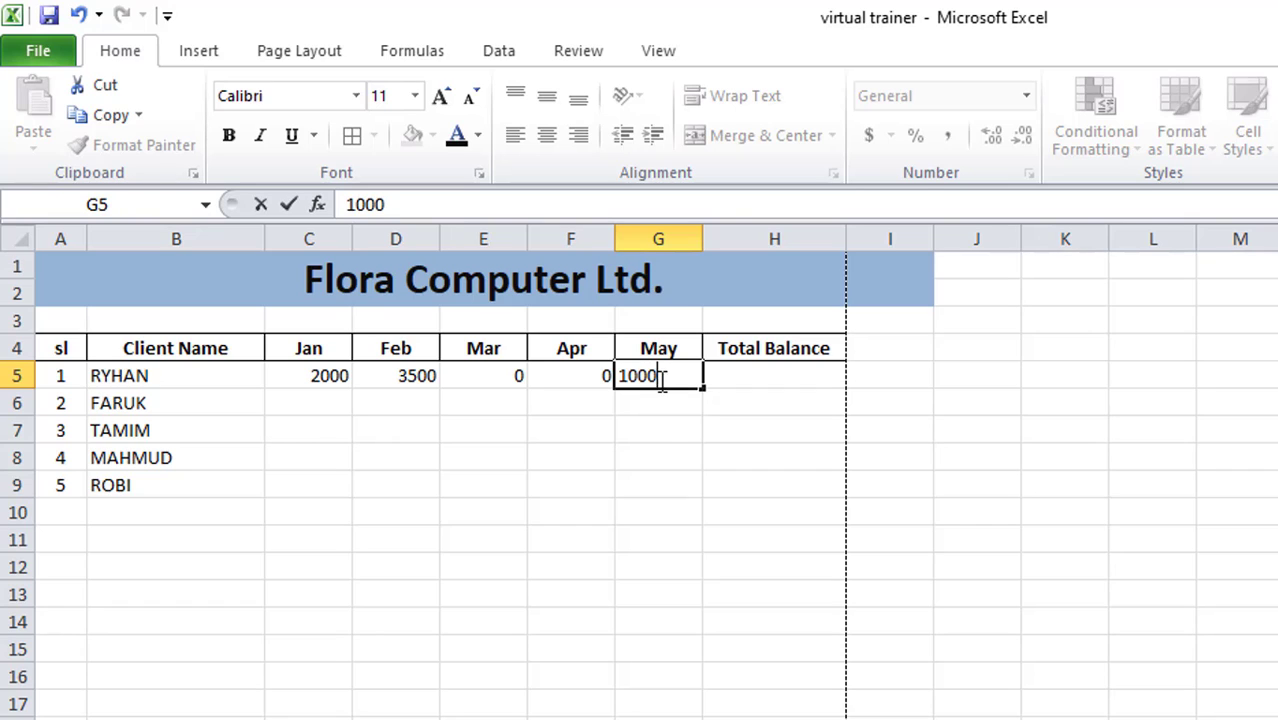
left_click(655, 409)
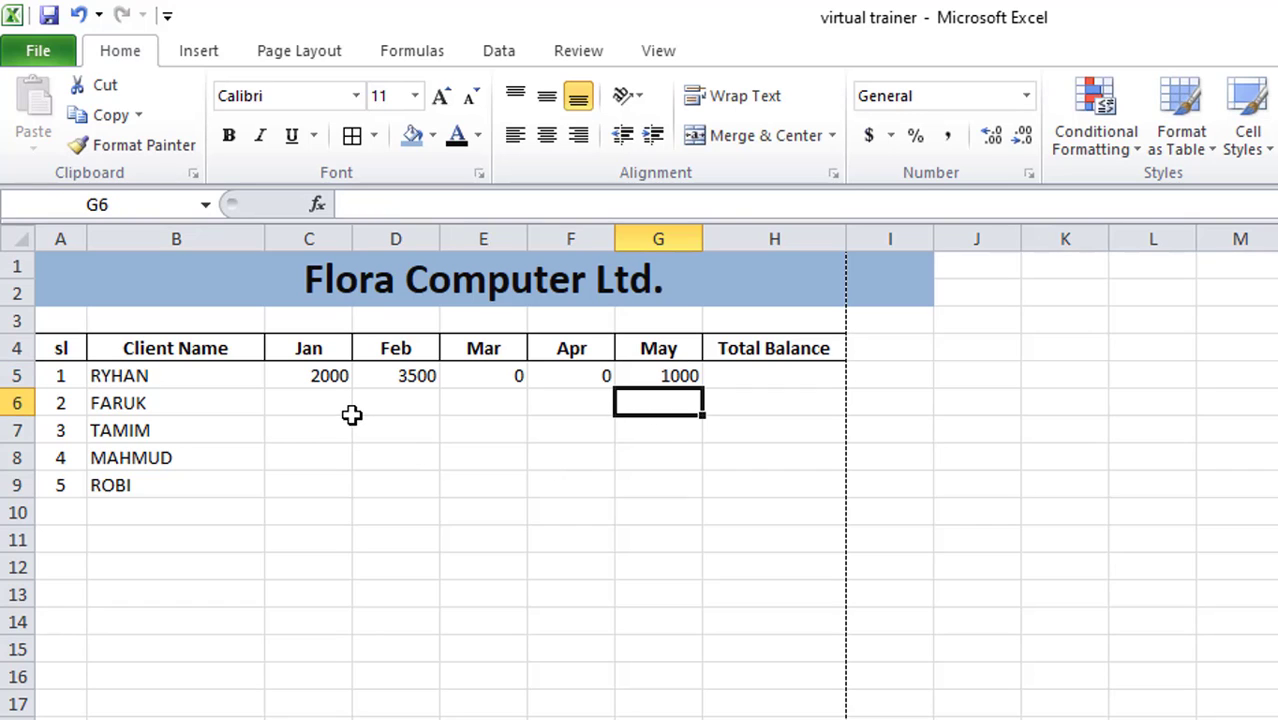
- Enter the second client's amounts in row 6: 3200 for Jan, 3000 for Feb, 7000 for Mar, and 0 for Apr and May
left_click(293, 404)
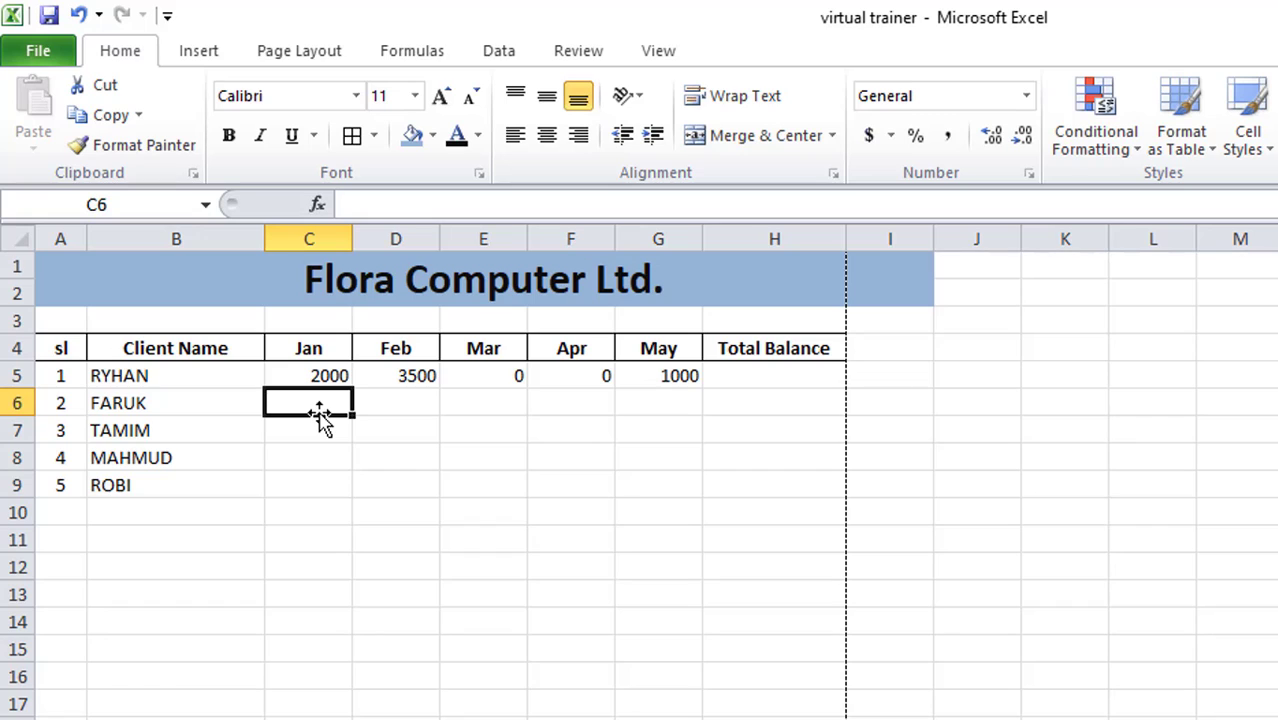
type("3200")
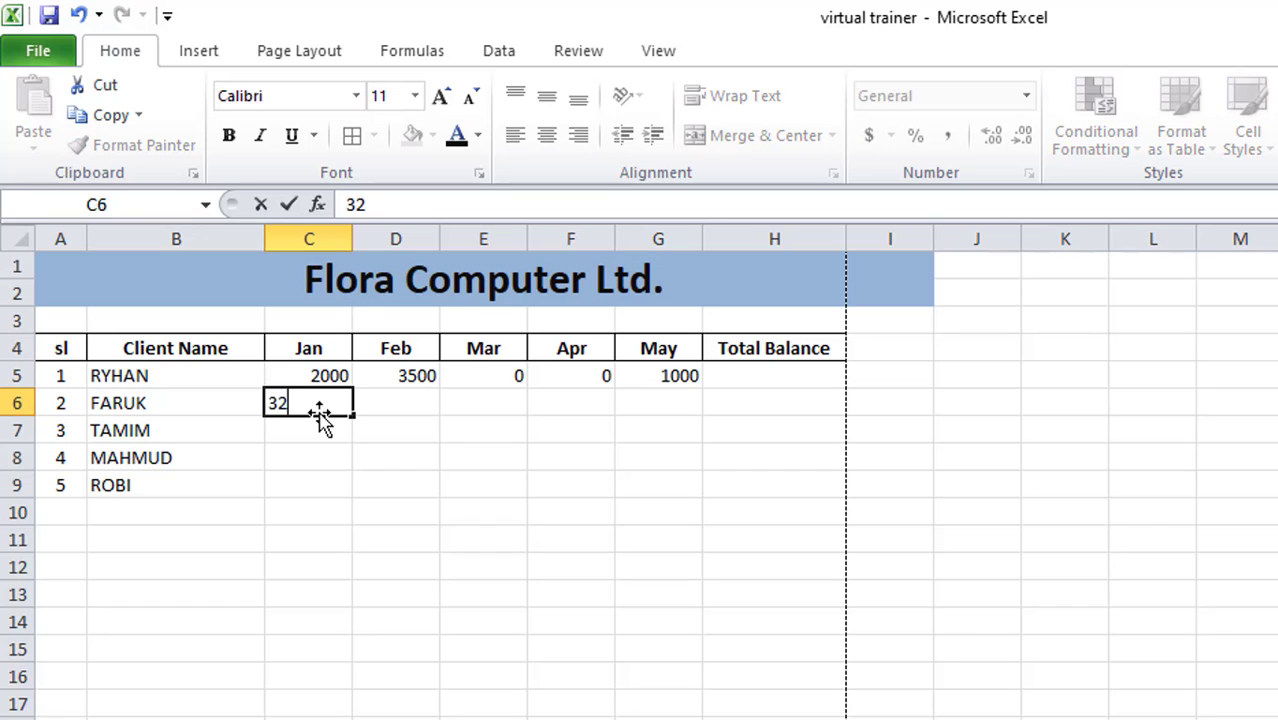
left_click(415, 412)
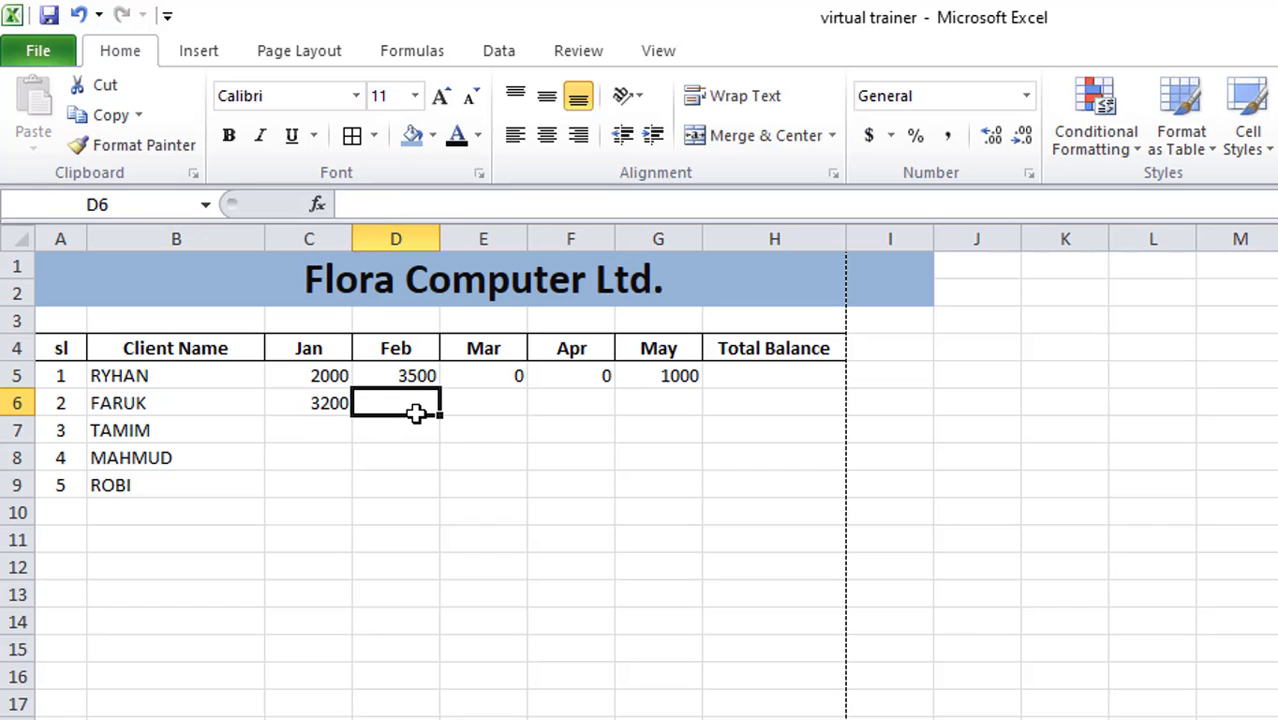
type("3000")
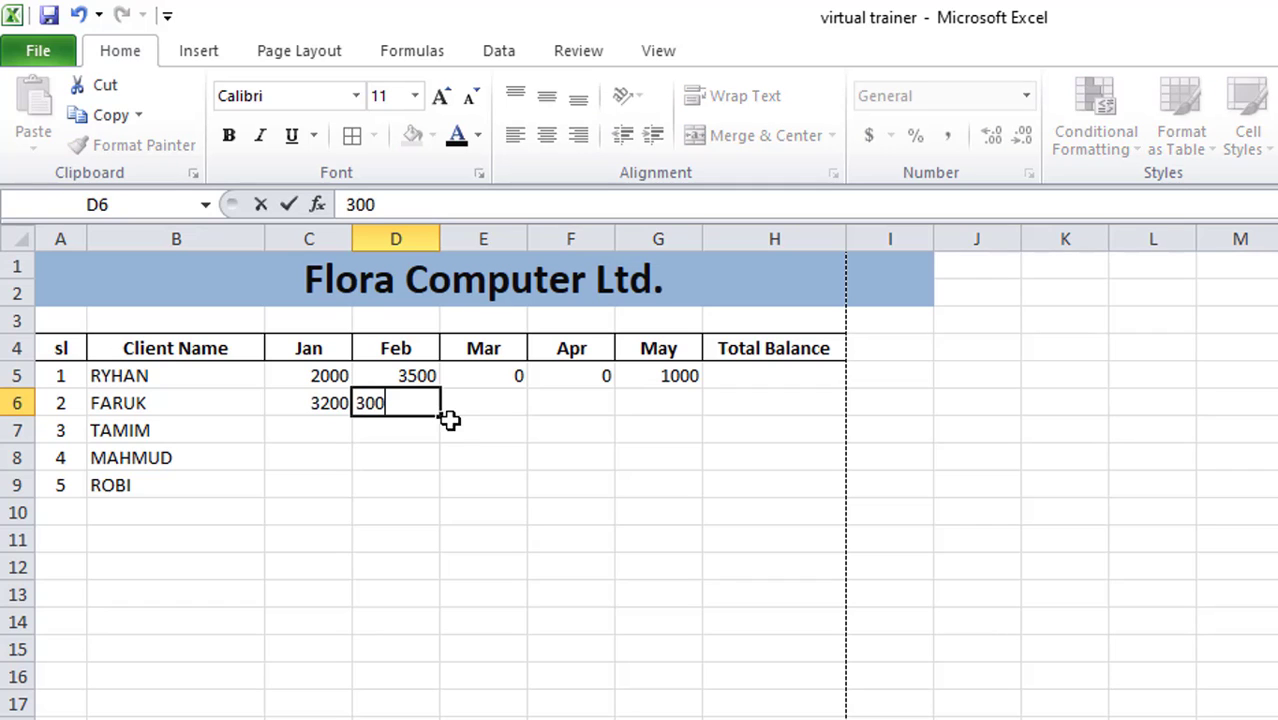
left_click(510, 405)
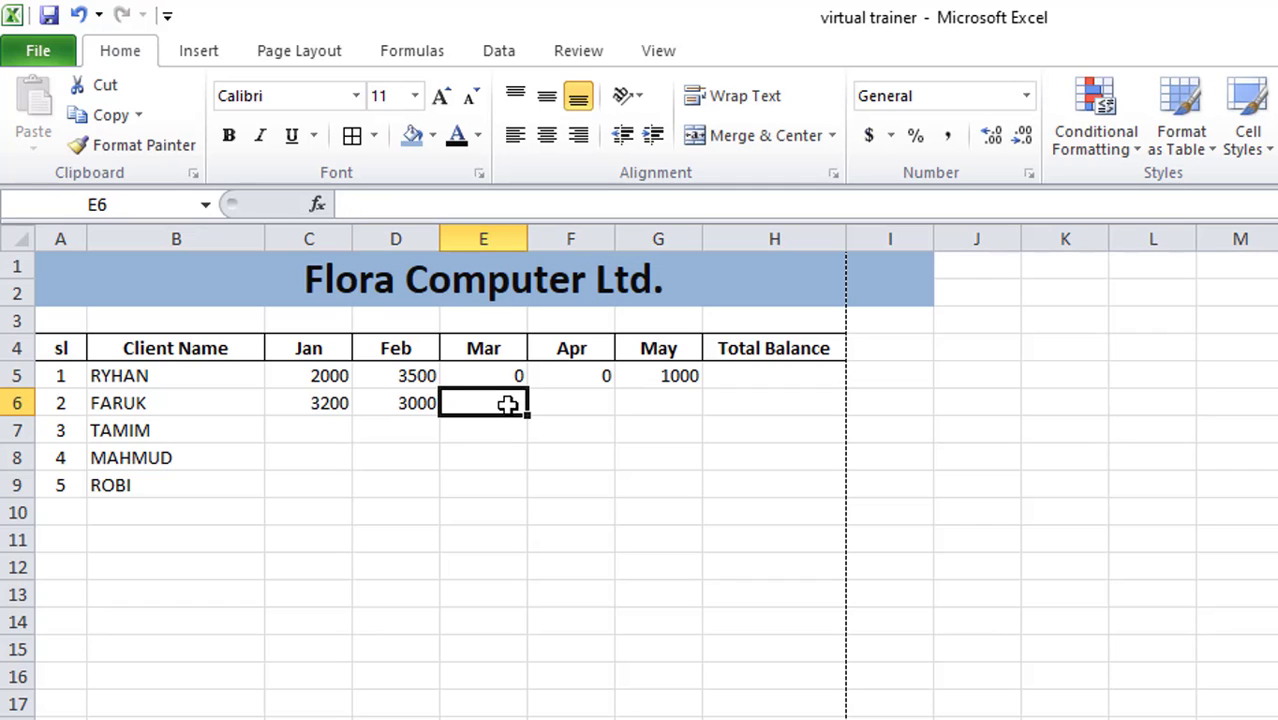
type("7")
type("000")
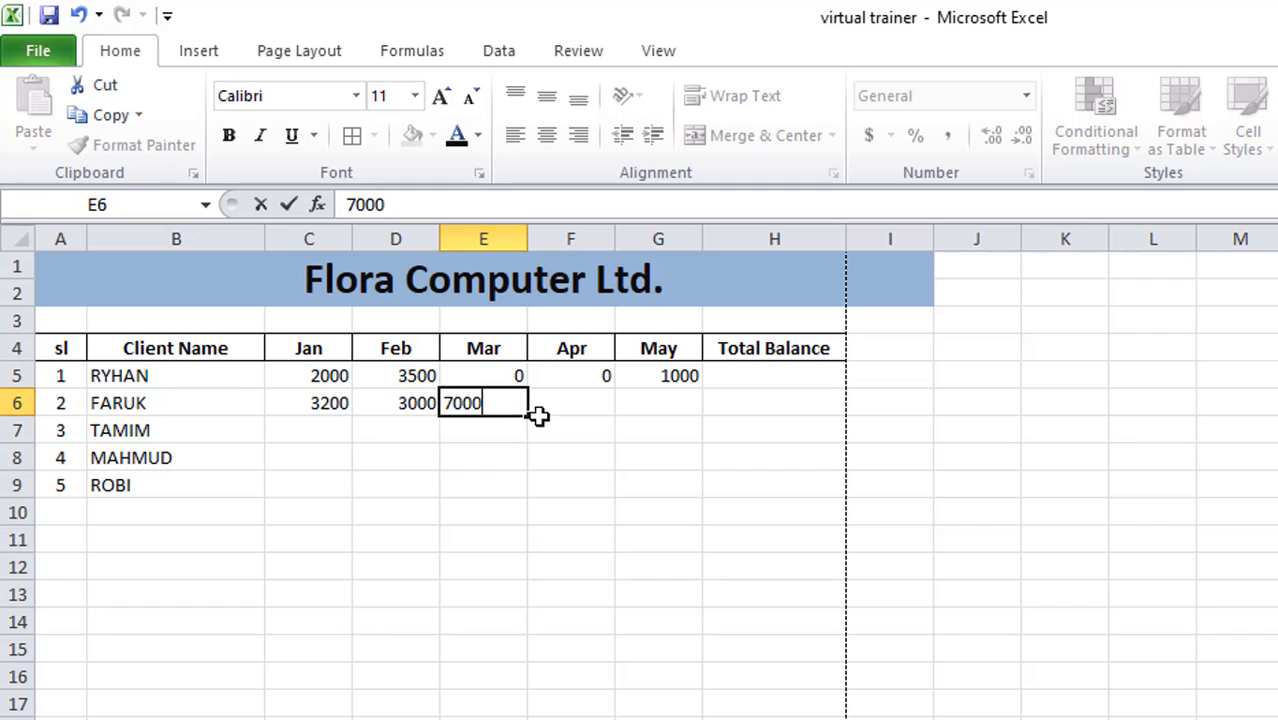
left_click(542, 408)
type("0")
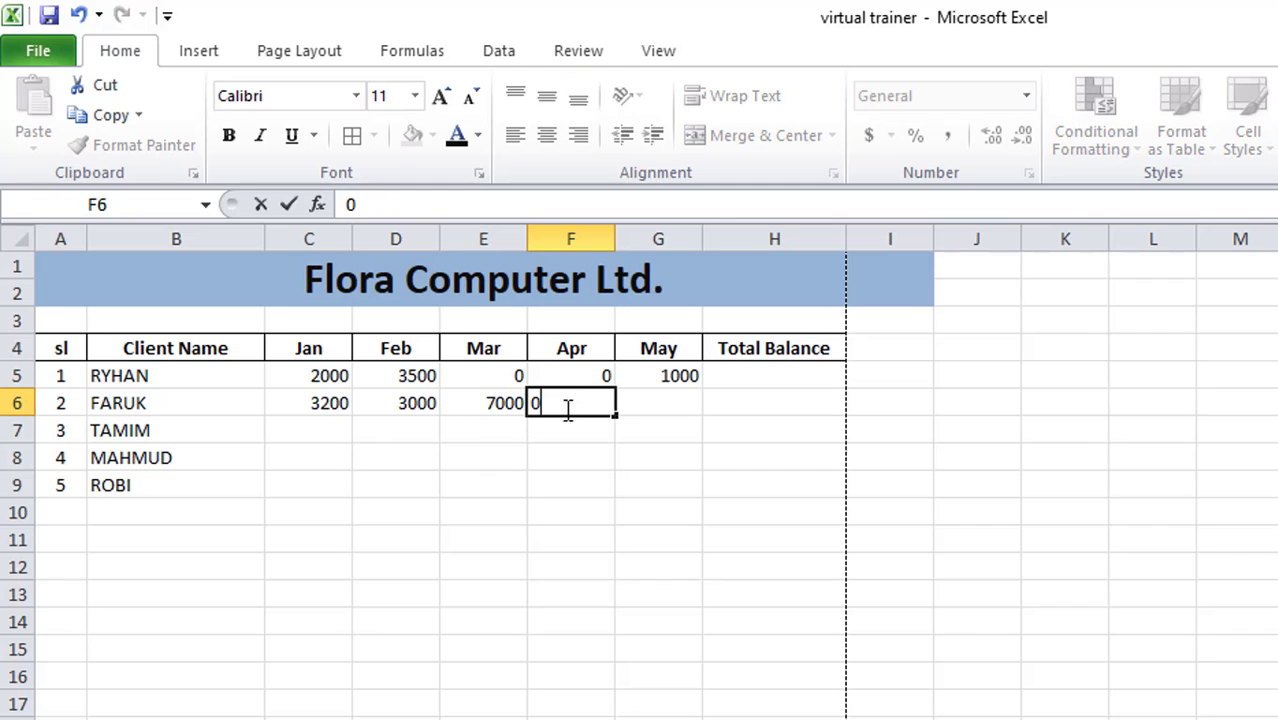
left_click(650, 403)
type("0")
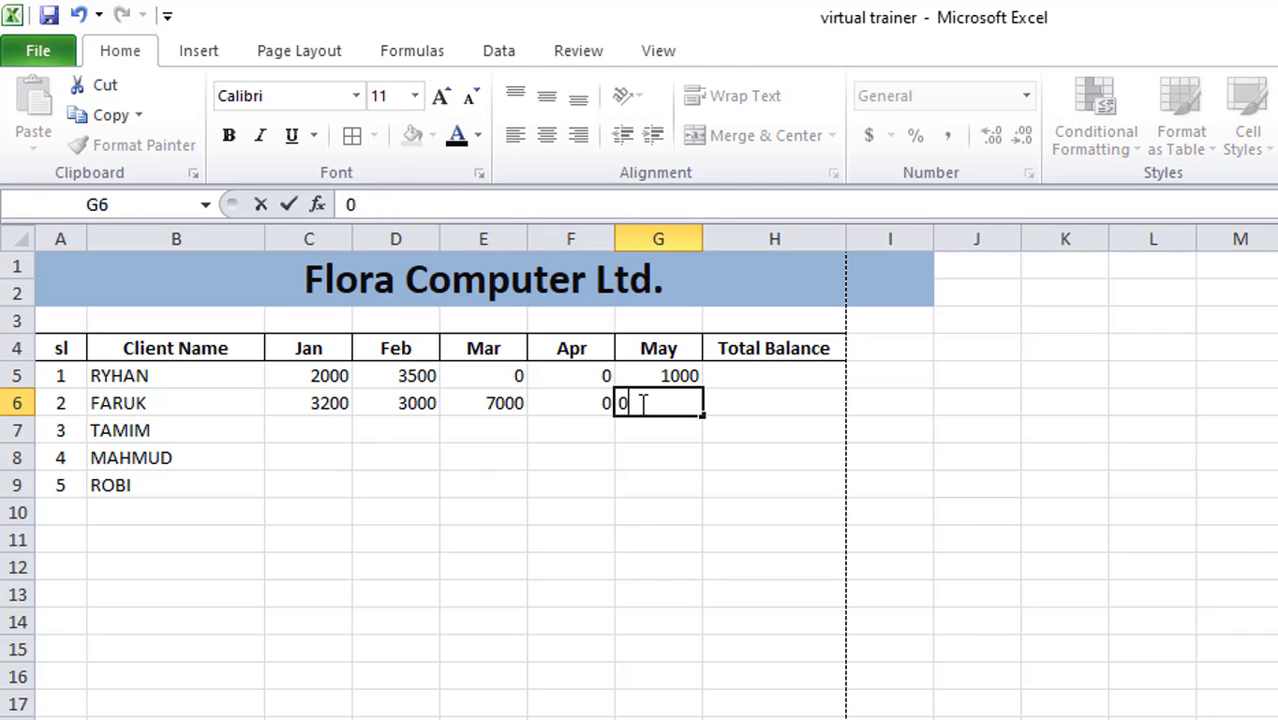
left_click_drag(632, 433, 650, 446)
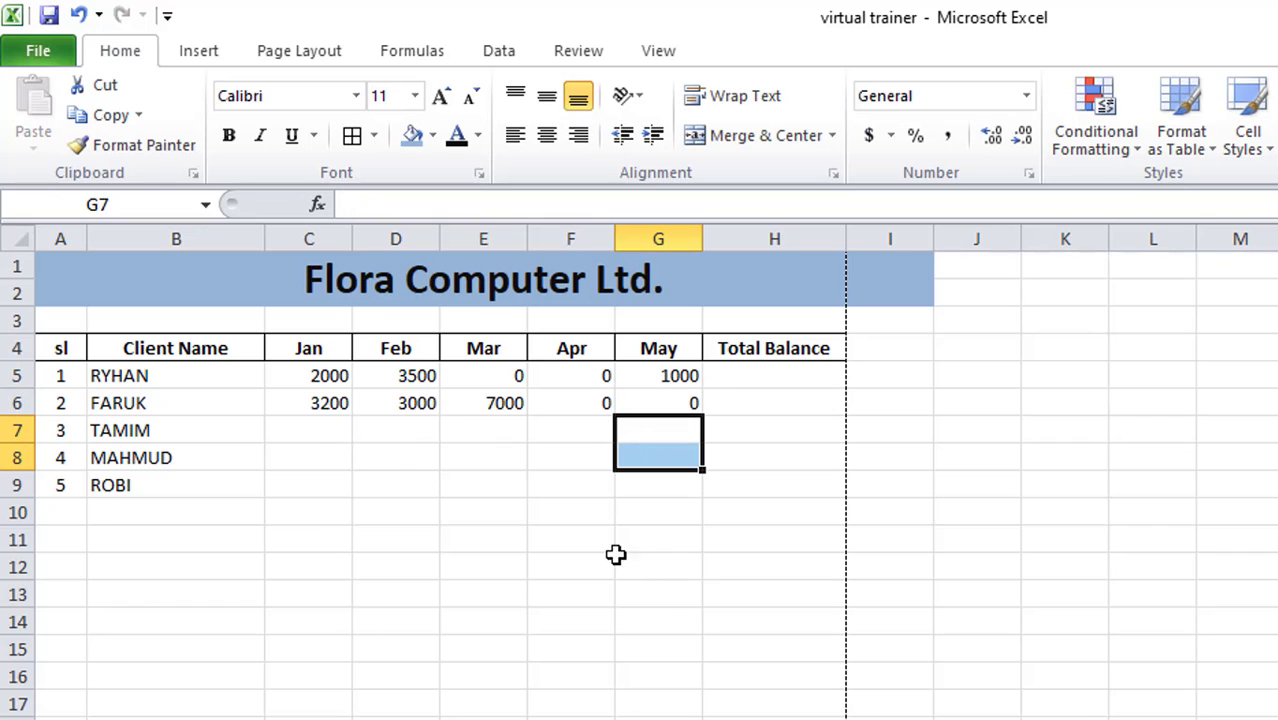
- Enter the third client's first amounts in row 7: 2311 for Jan, 9000 for Feb and 2000 for Mar
left_click(303, 422)
type("2311")
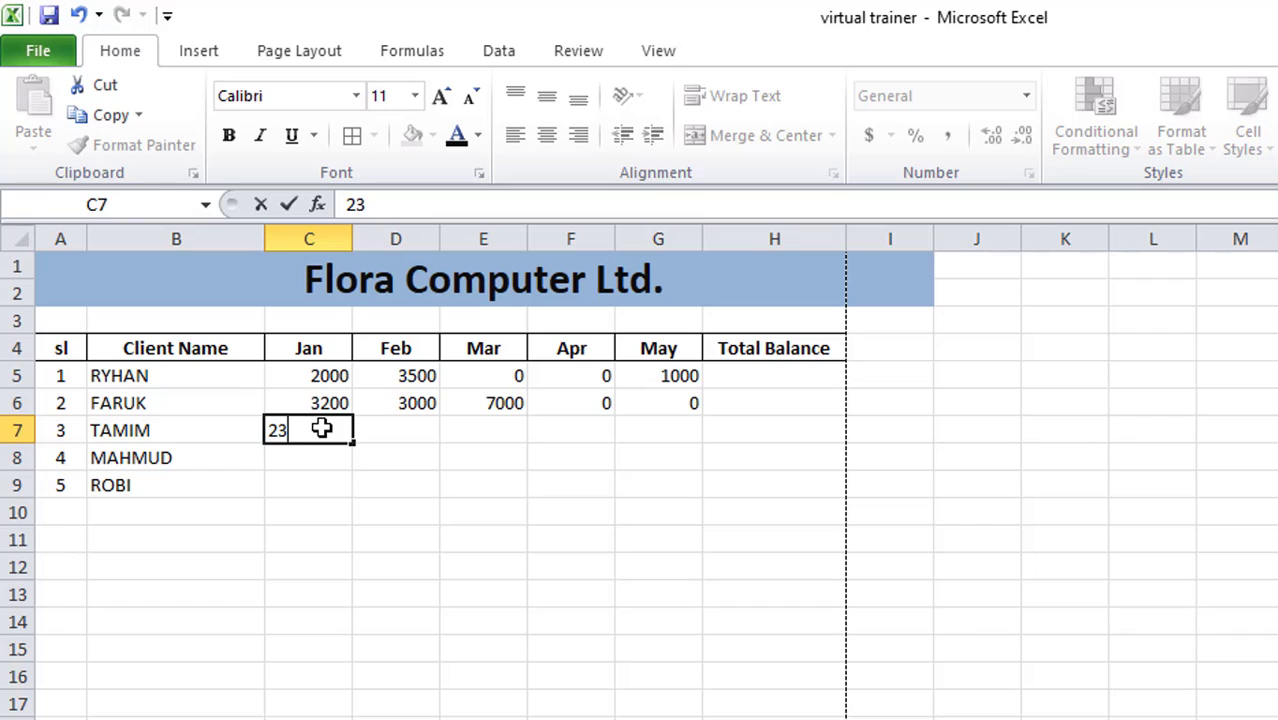
left_click(398, 432)
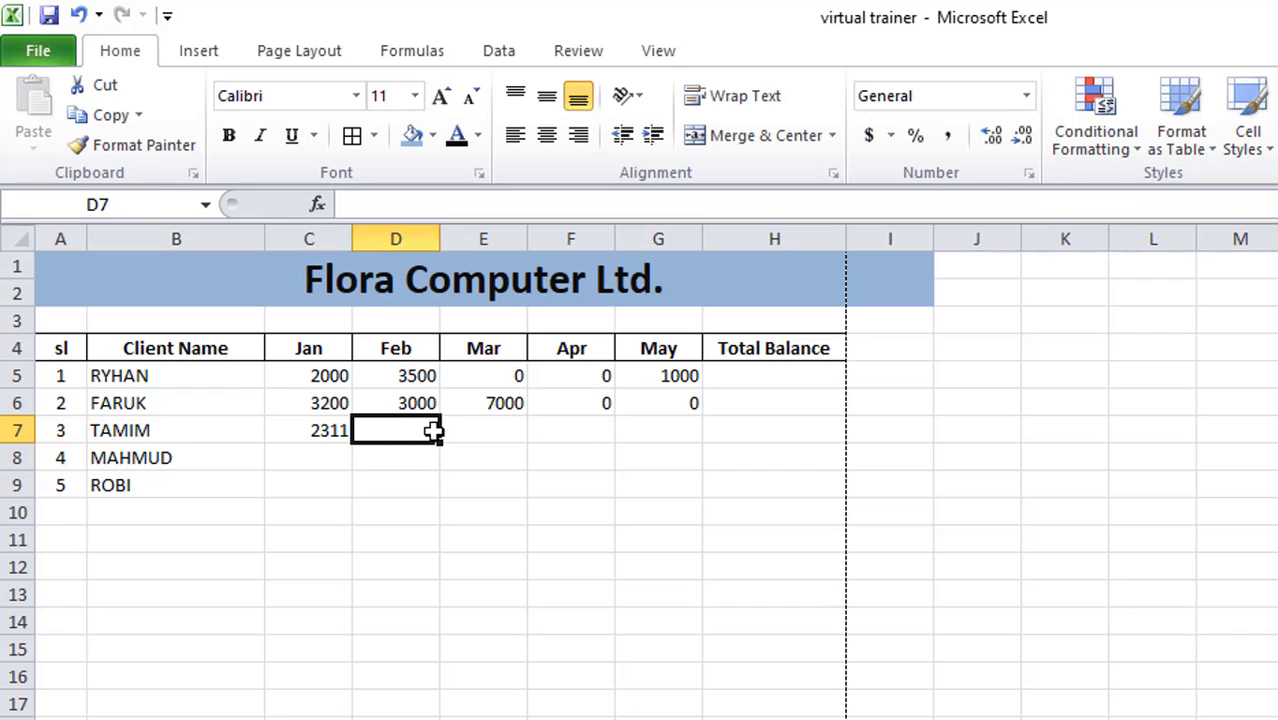
type("9000")
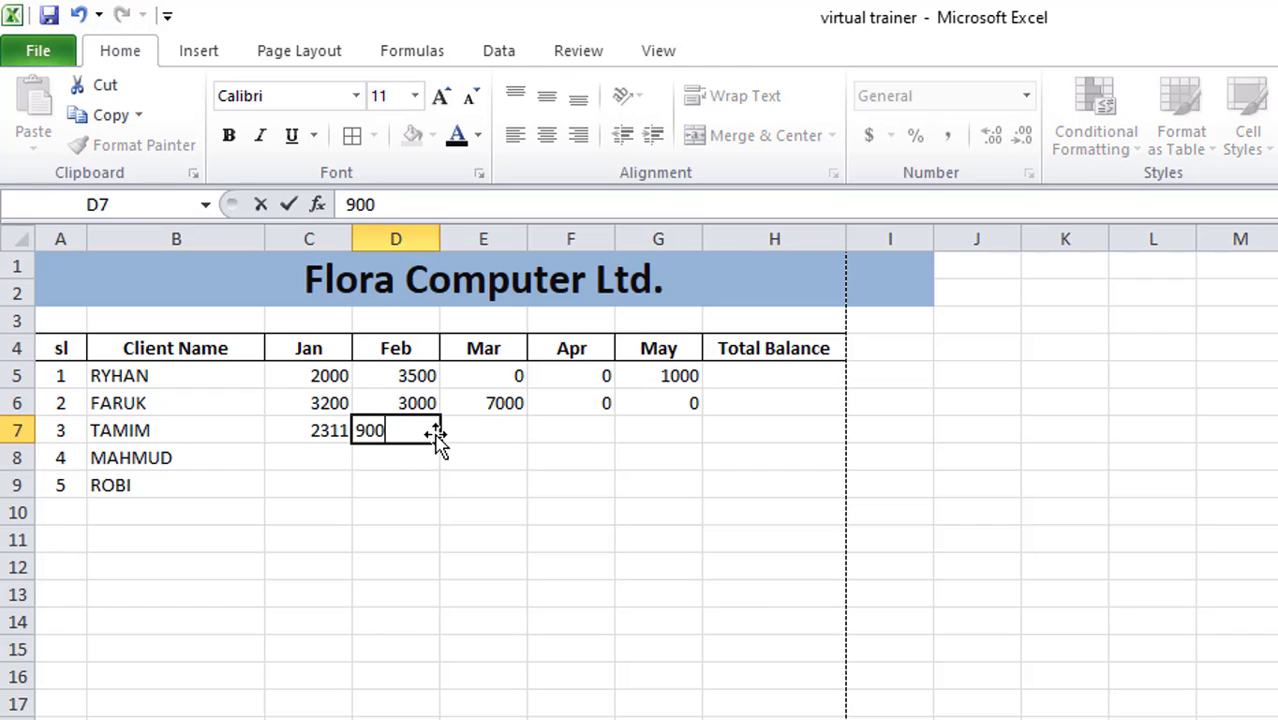
left_click(493, 436)
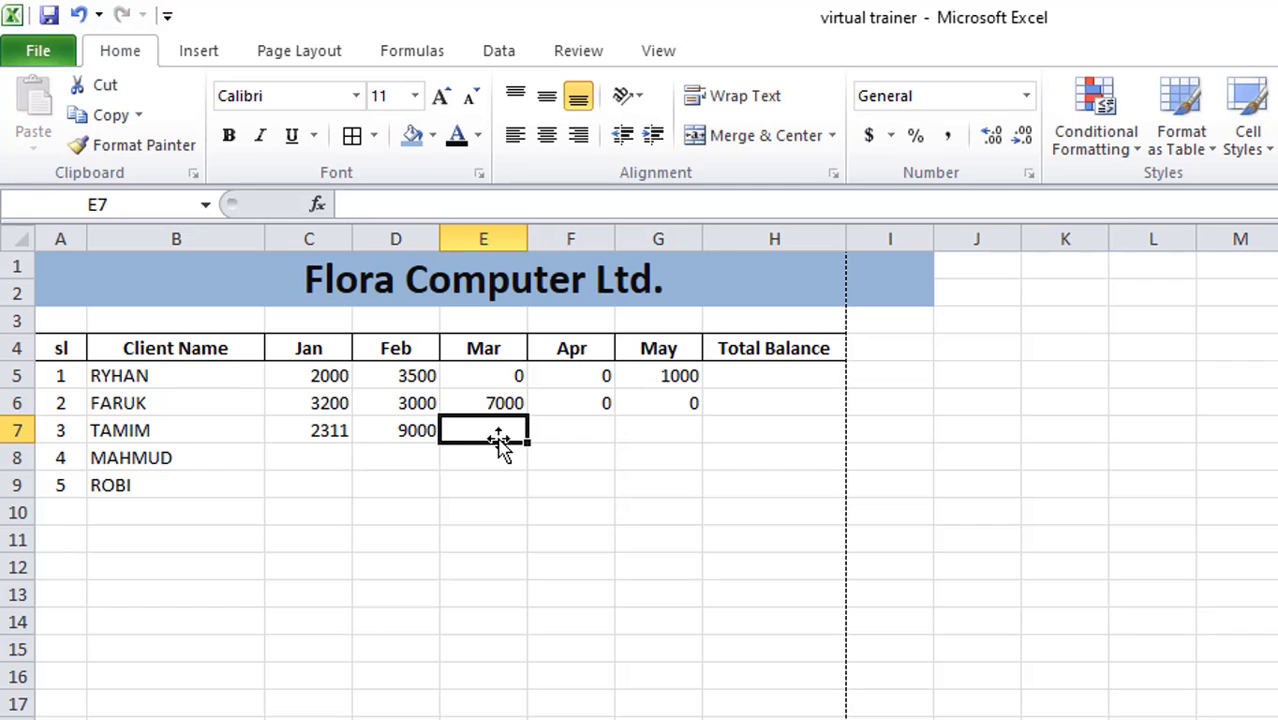
type("2000")
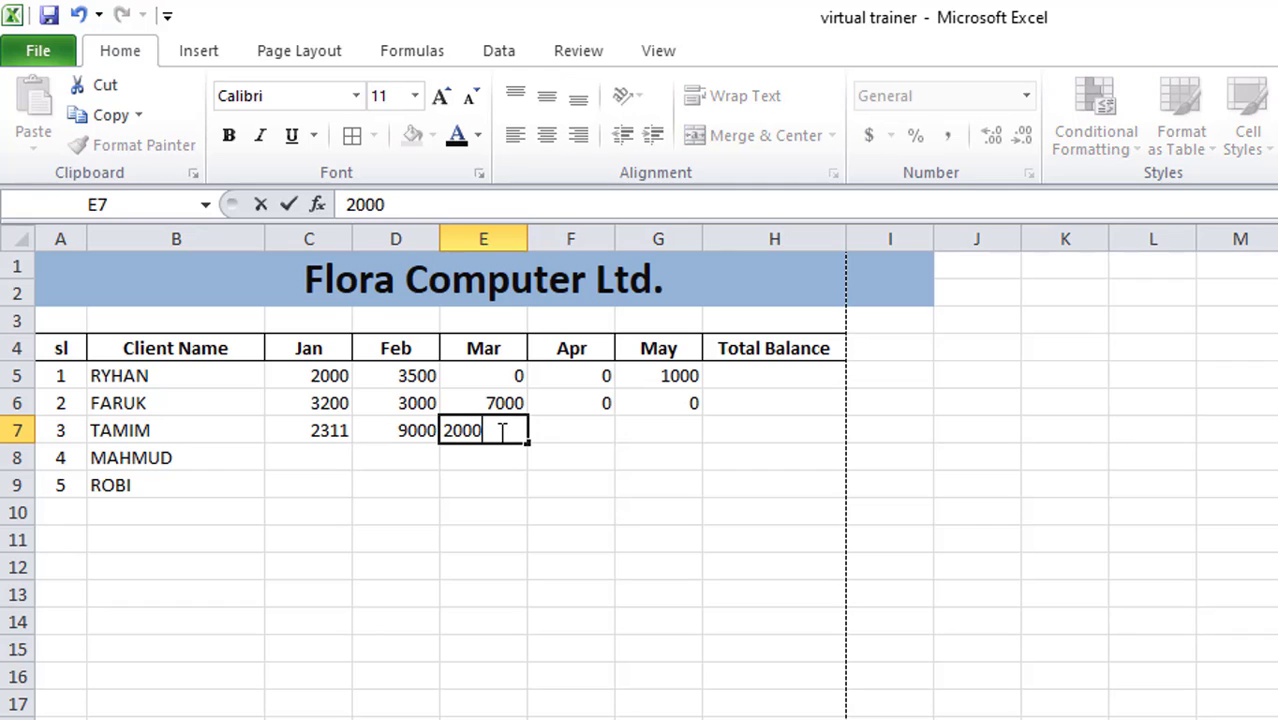
- Complete the third client's amounts in row 7 with 1000 for Apr and 500 for May
left_click(572, 452)
left_click(580, 410)
left_click(580, 437)
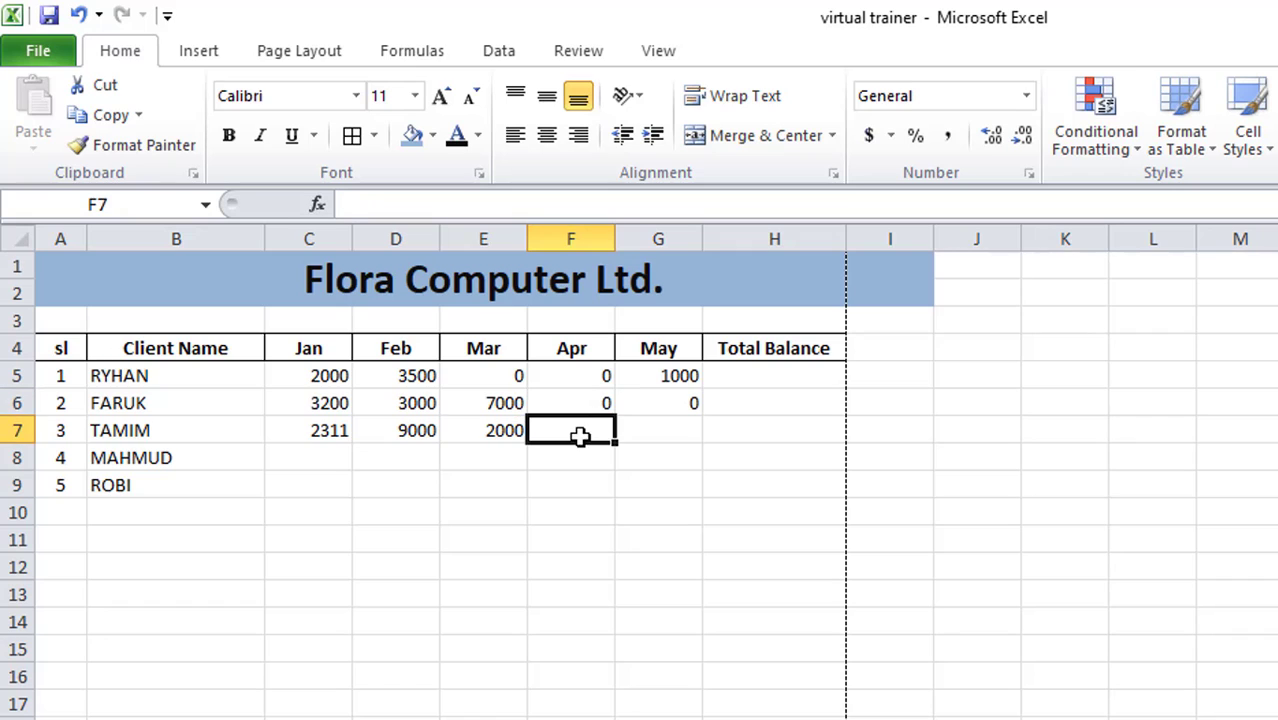
type("1000")
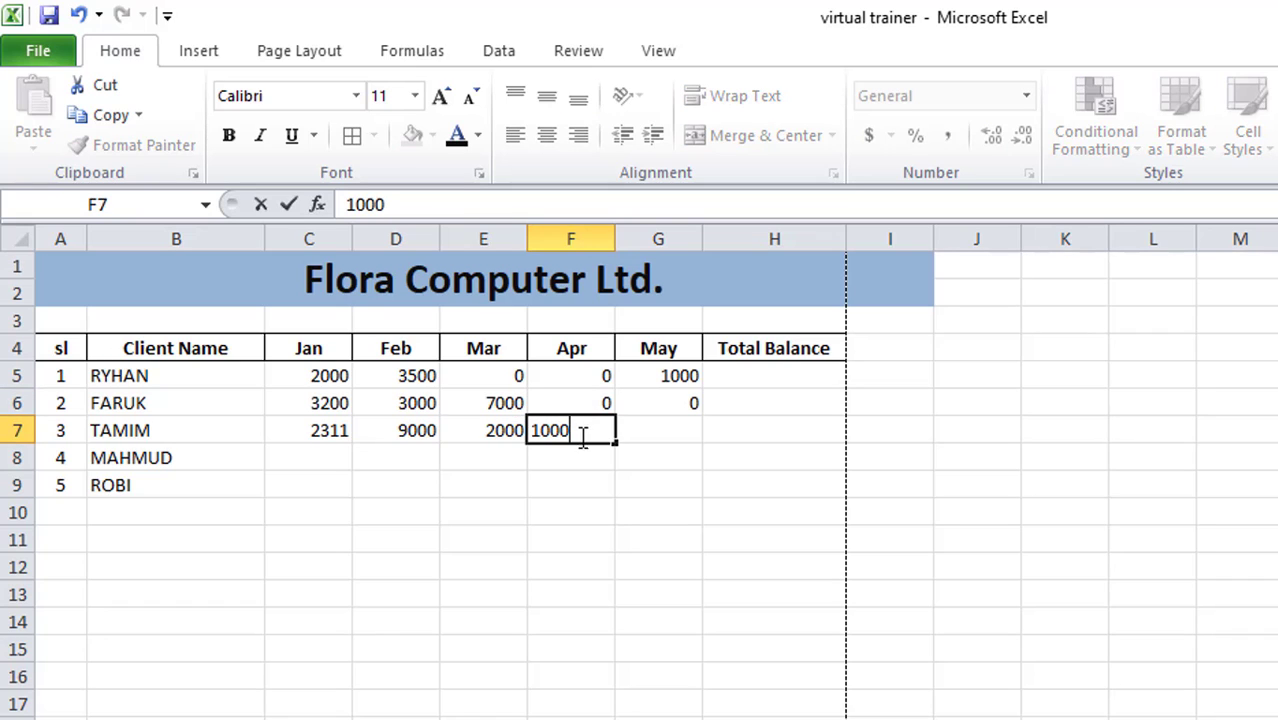
left_click(656, 431)
type("5")
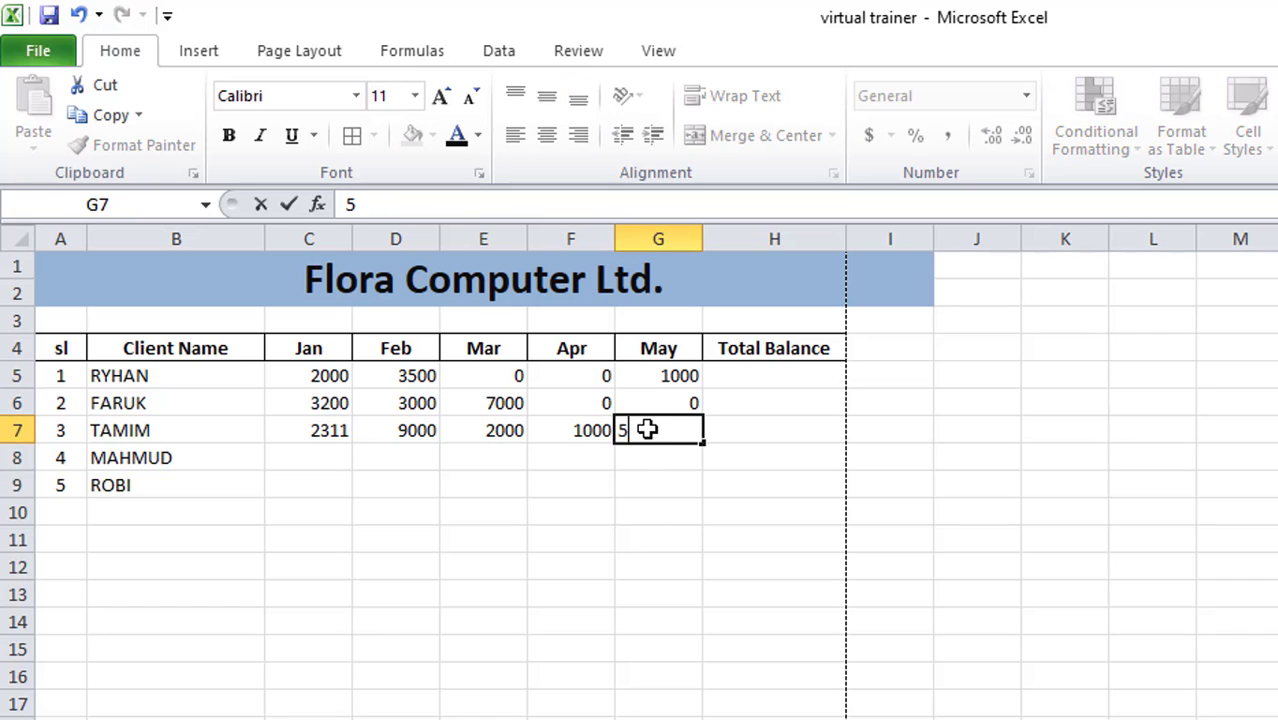
type("000")
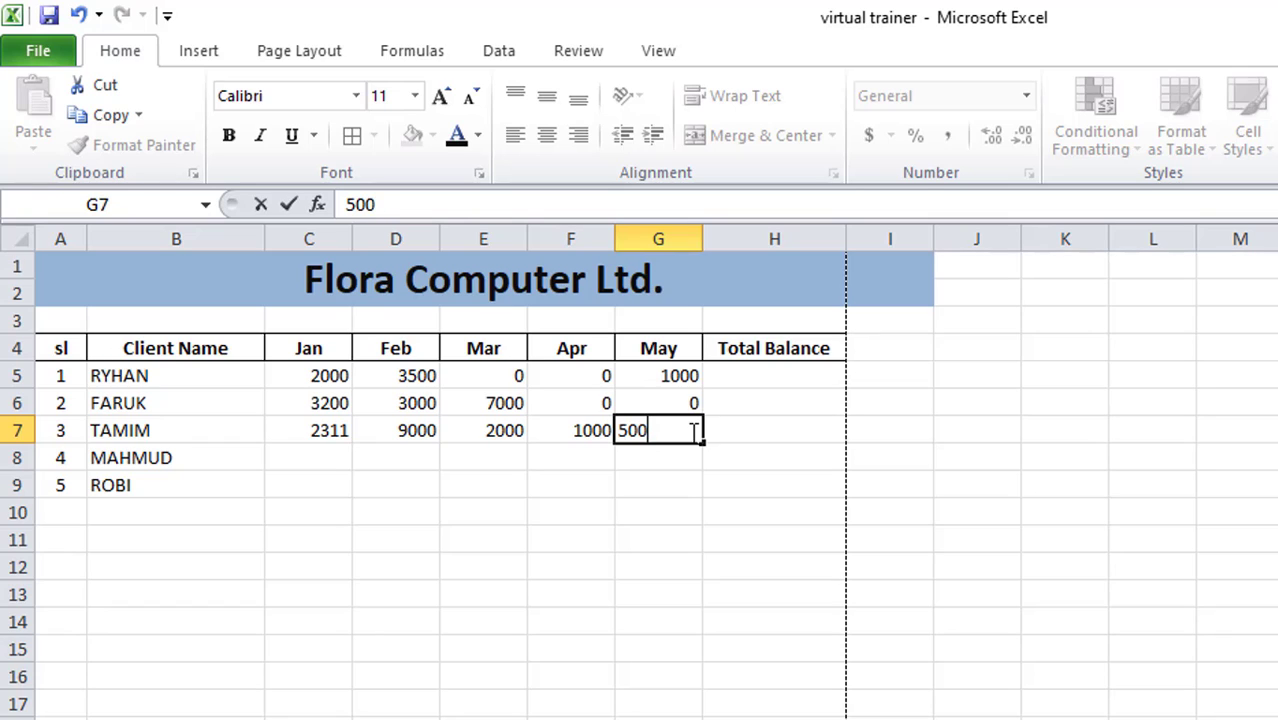
left_click(740, 432)
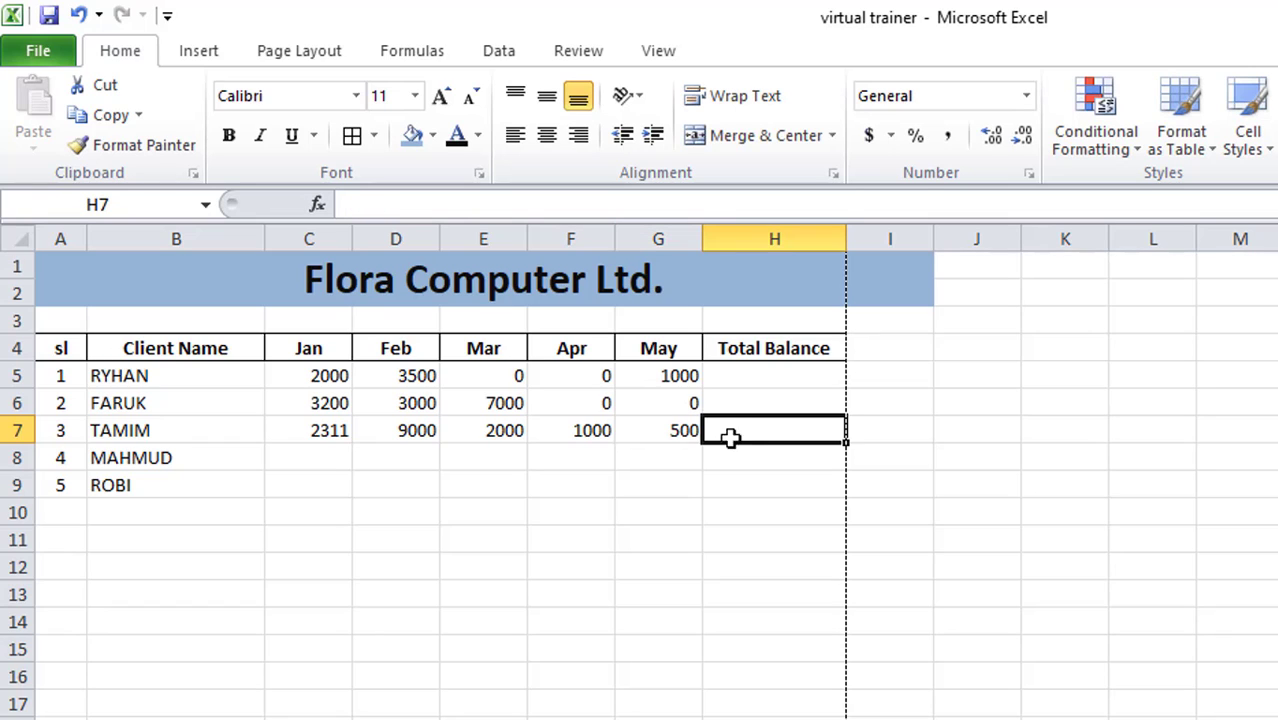
- Copy the second client's Jan to May amounts from C6:G6 into the fourth client's row at C8:G8
left_click(309, 458)
left_click_drag(311, 403, 673, 403)
key("ctrl+c")
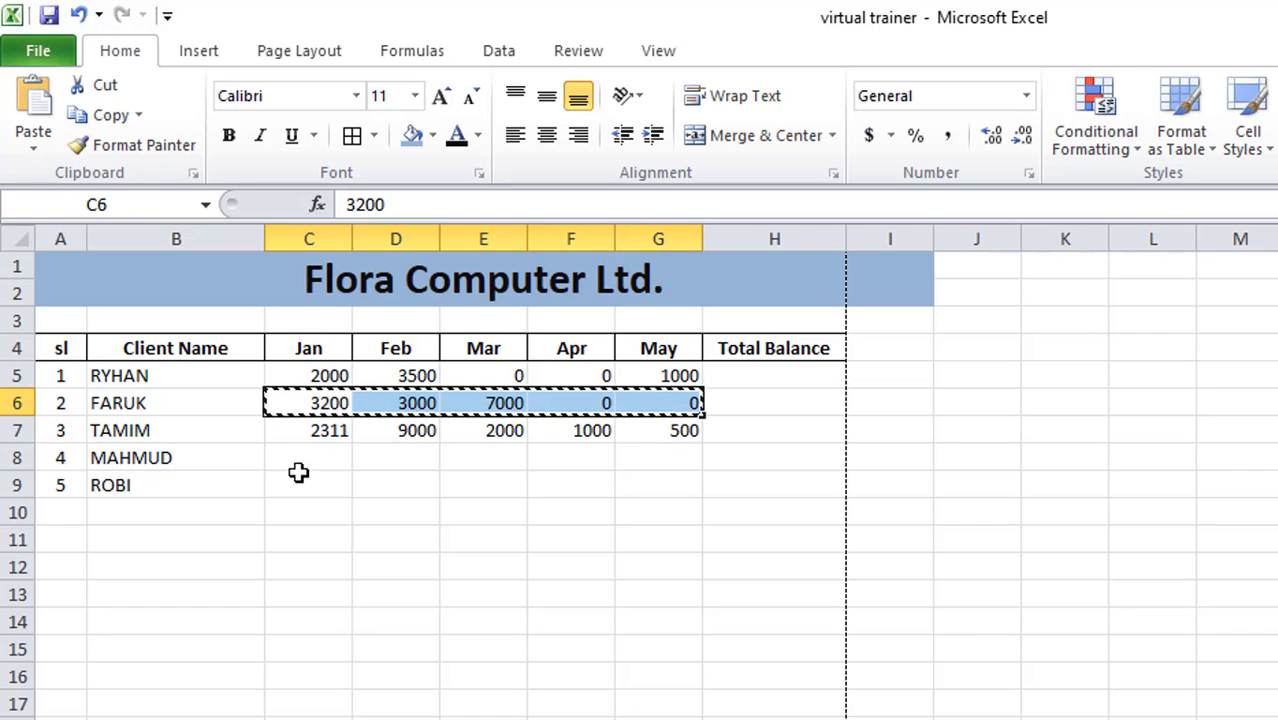
left_click(299, 475)
left_click(305, 458)
key("ctrl+v")
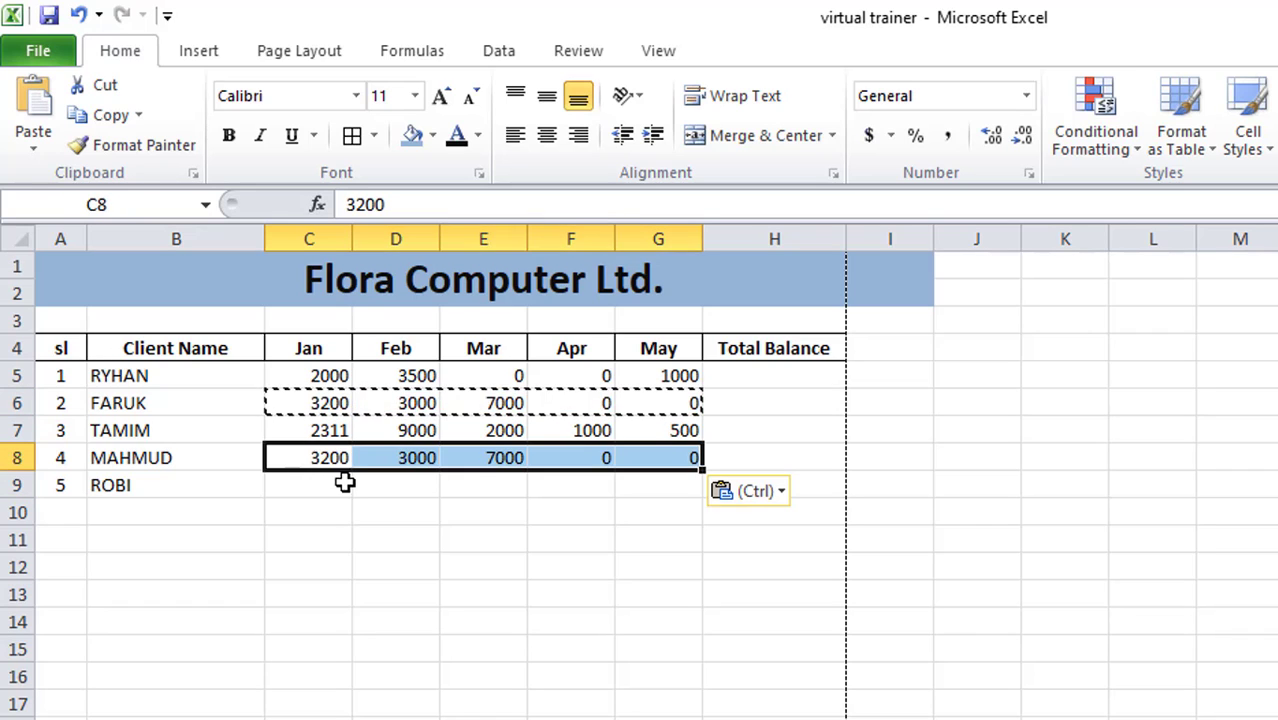
left_click(344, 482)
key("Escape")
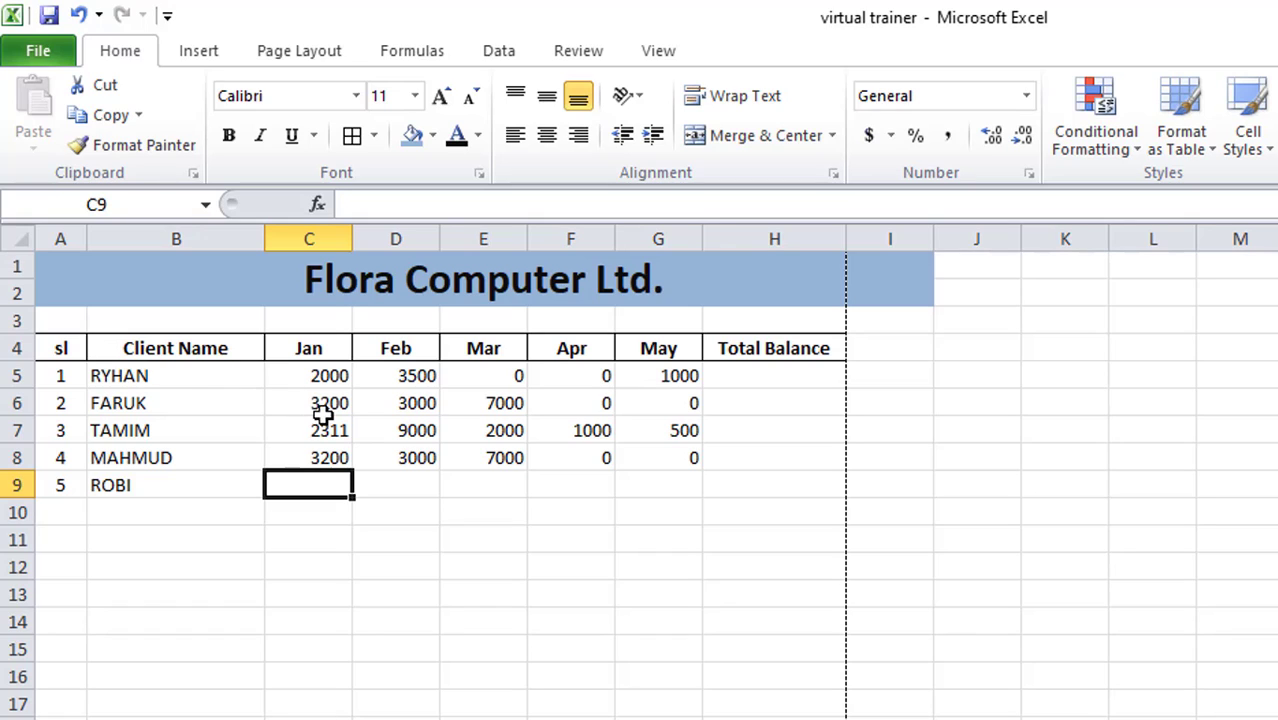
- Save the workbook with the amounts entered so far
key("ctrl+s")
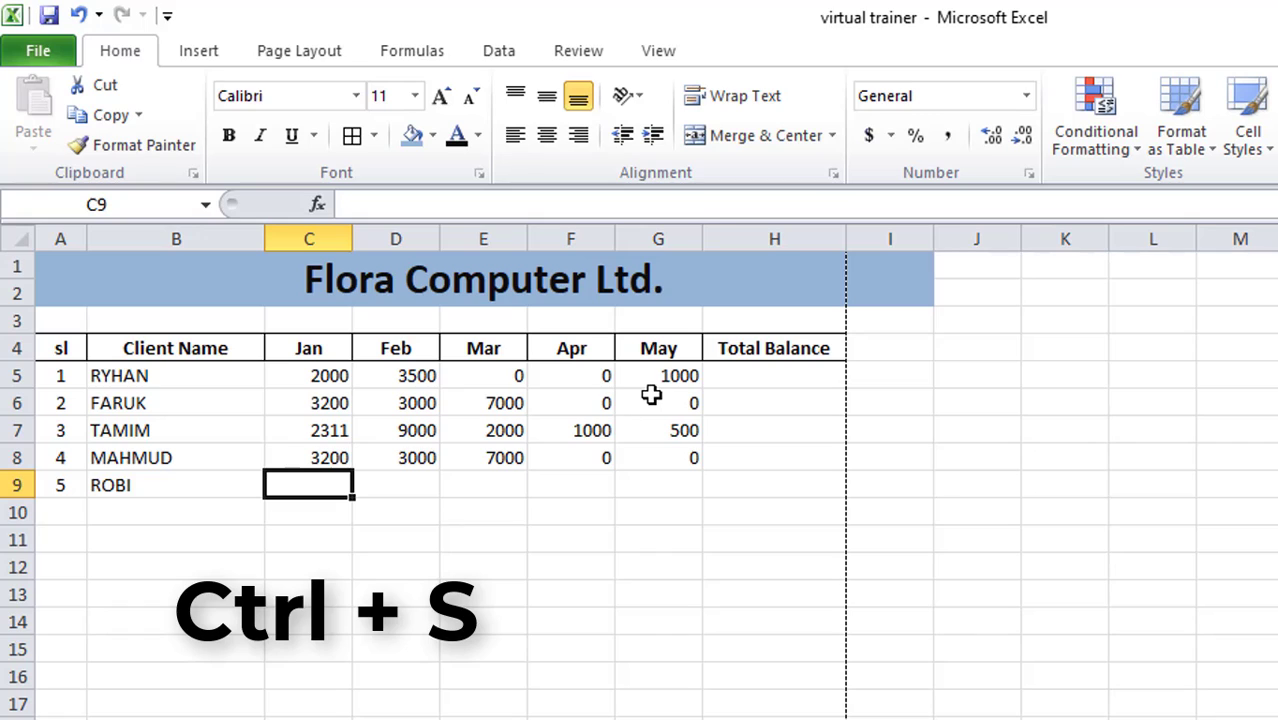
left_click(373, 403)
left_click(559, 454)
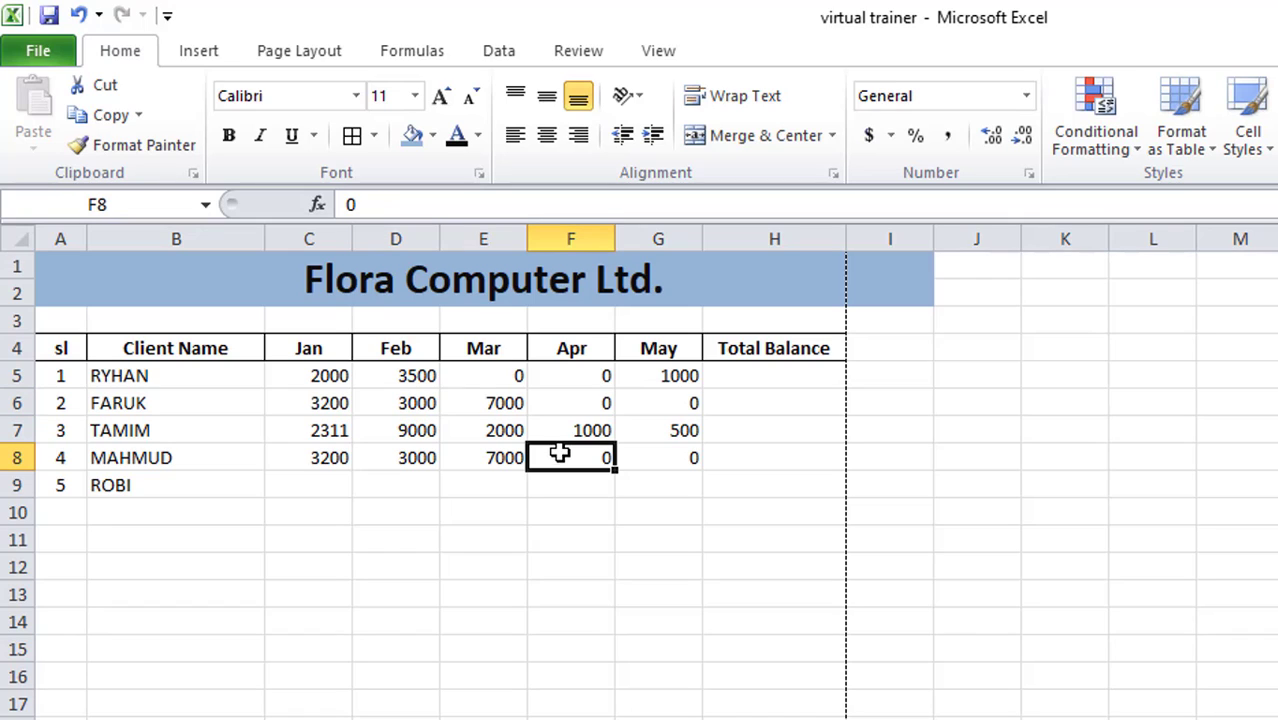
- Enter the fifth client's amounts in row 9: 2000 for Jan, 0 for Feb, 0 for Mar, 1000 for Apr and 2000 for May
left_click(330, 484)
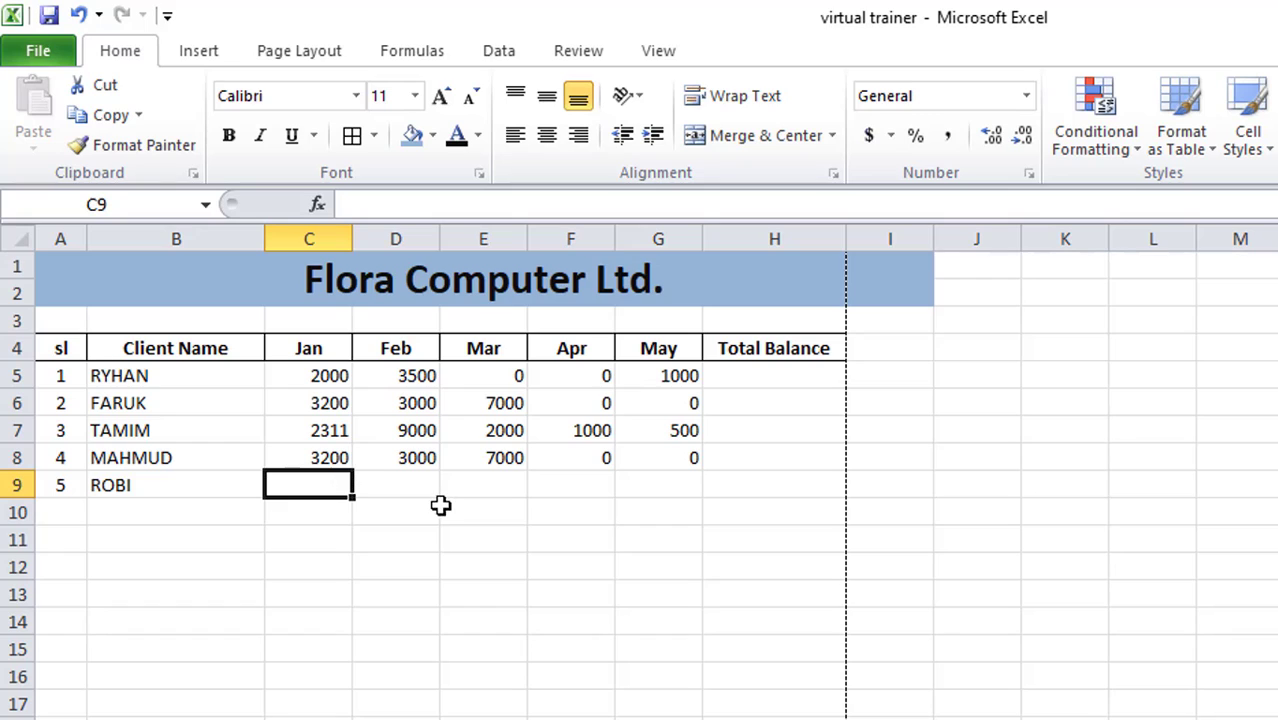
type("2")
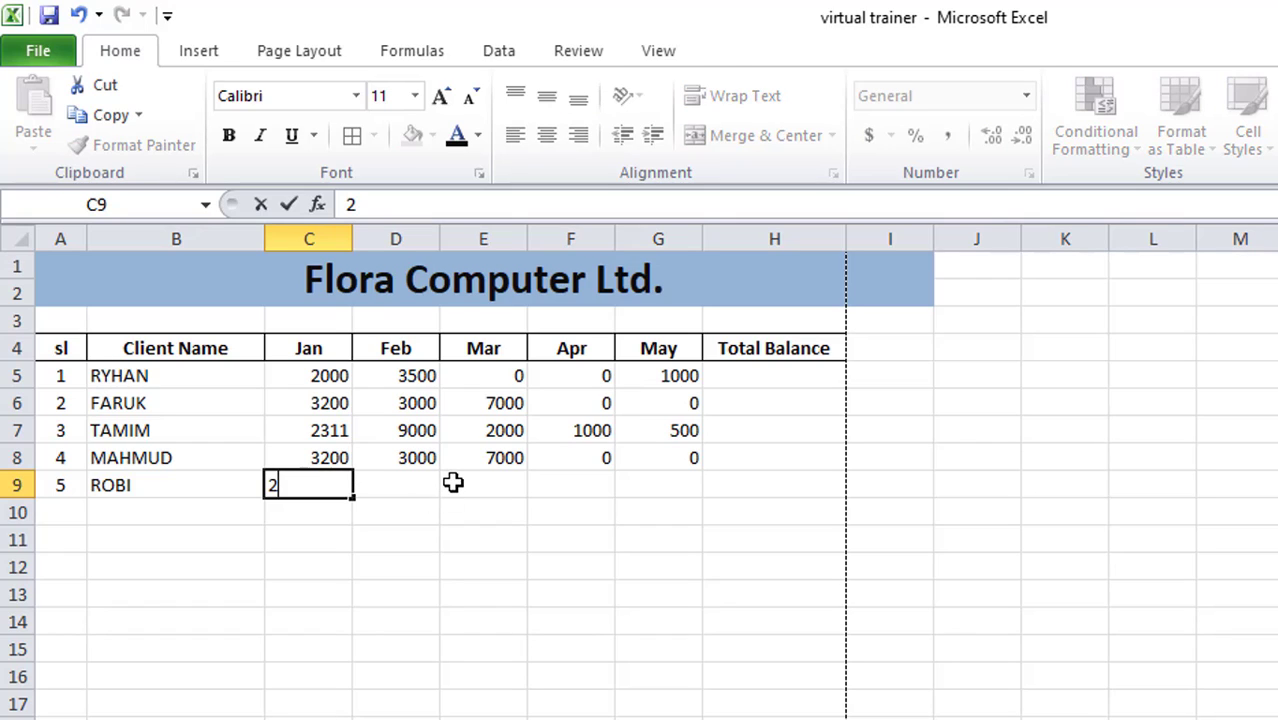
type("000")
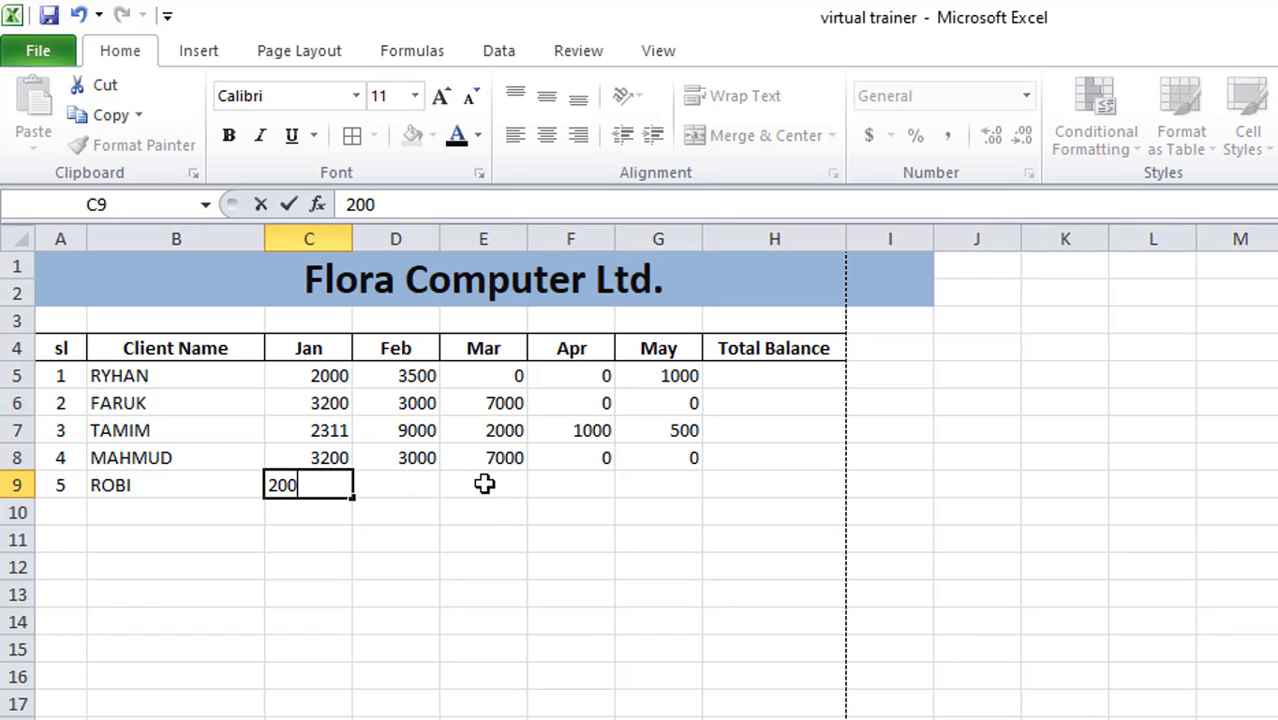
left_click(410, 488)
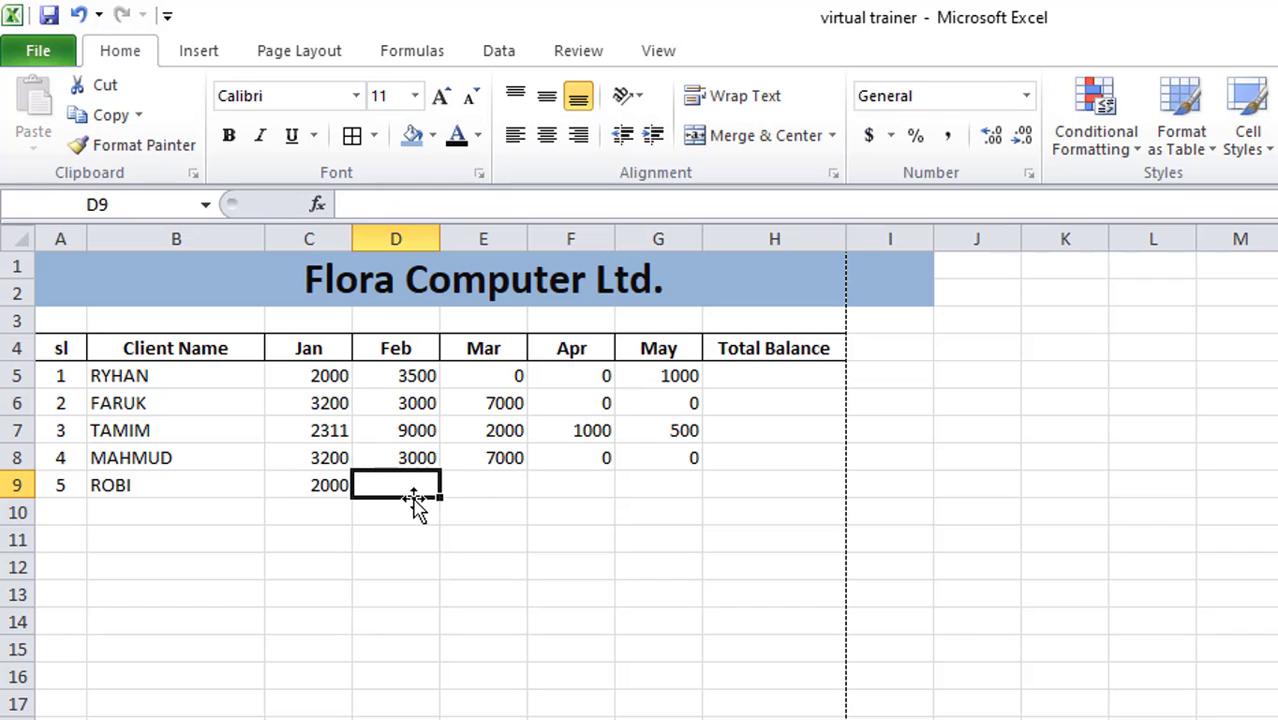
type("0")
left_click(508, 494)
type("0")
left_click(568, 480)
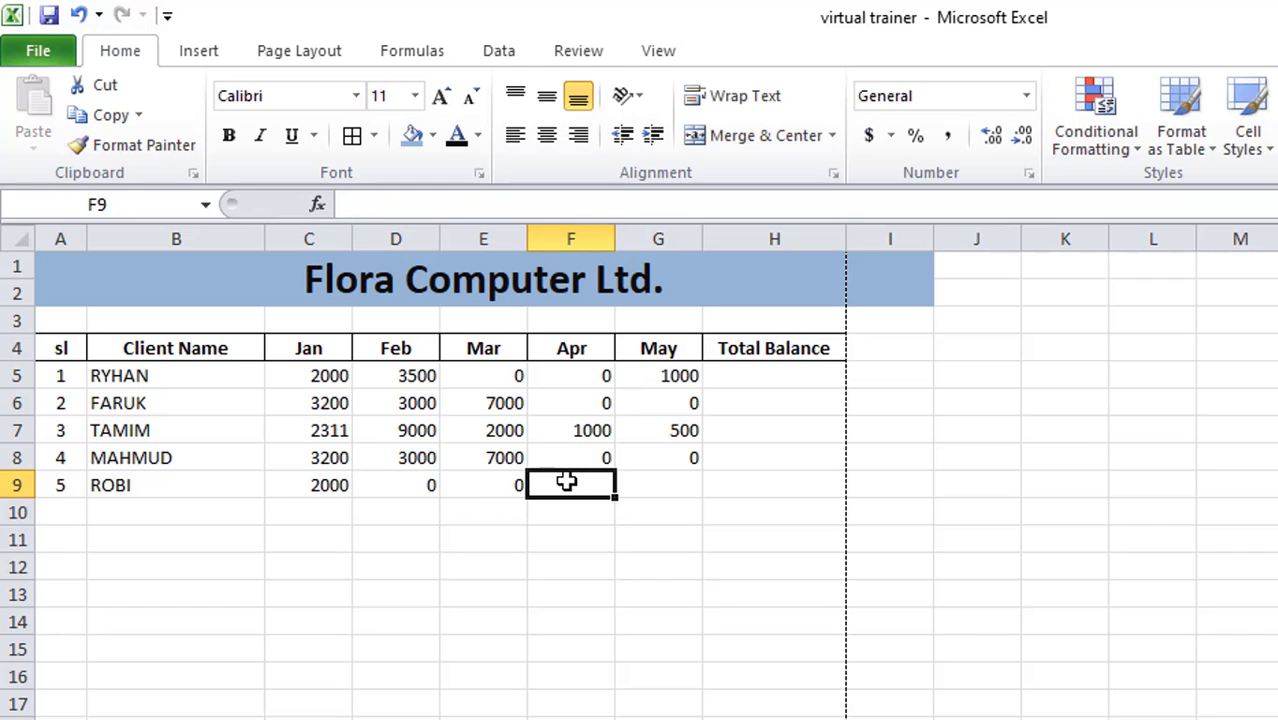
type("1000")
left_click(670, 492)
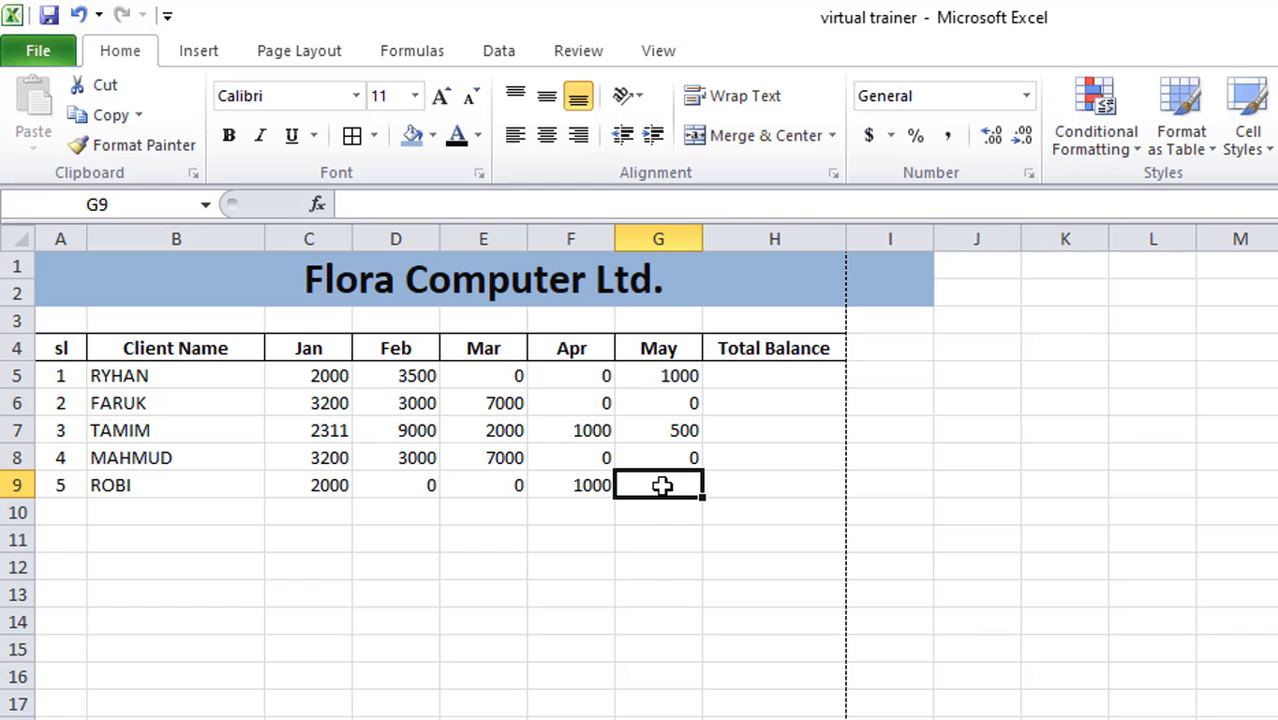
type("2000")
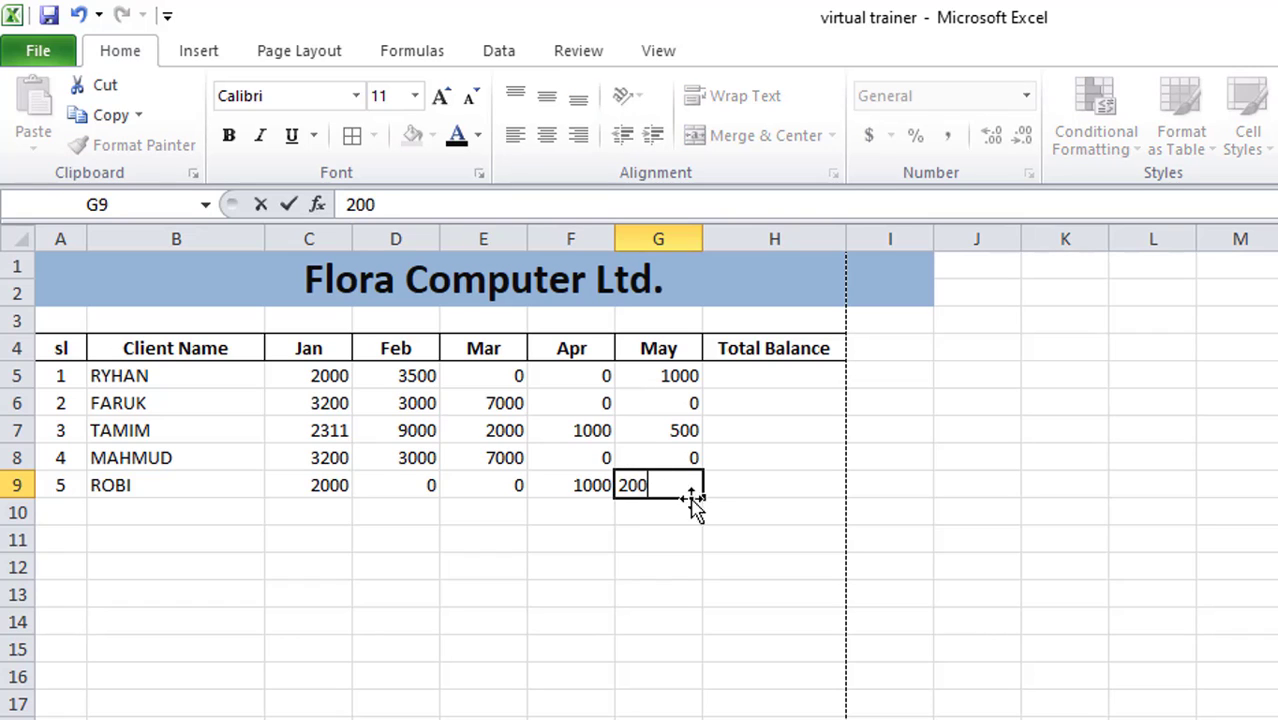
left_click(631, 535)
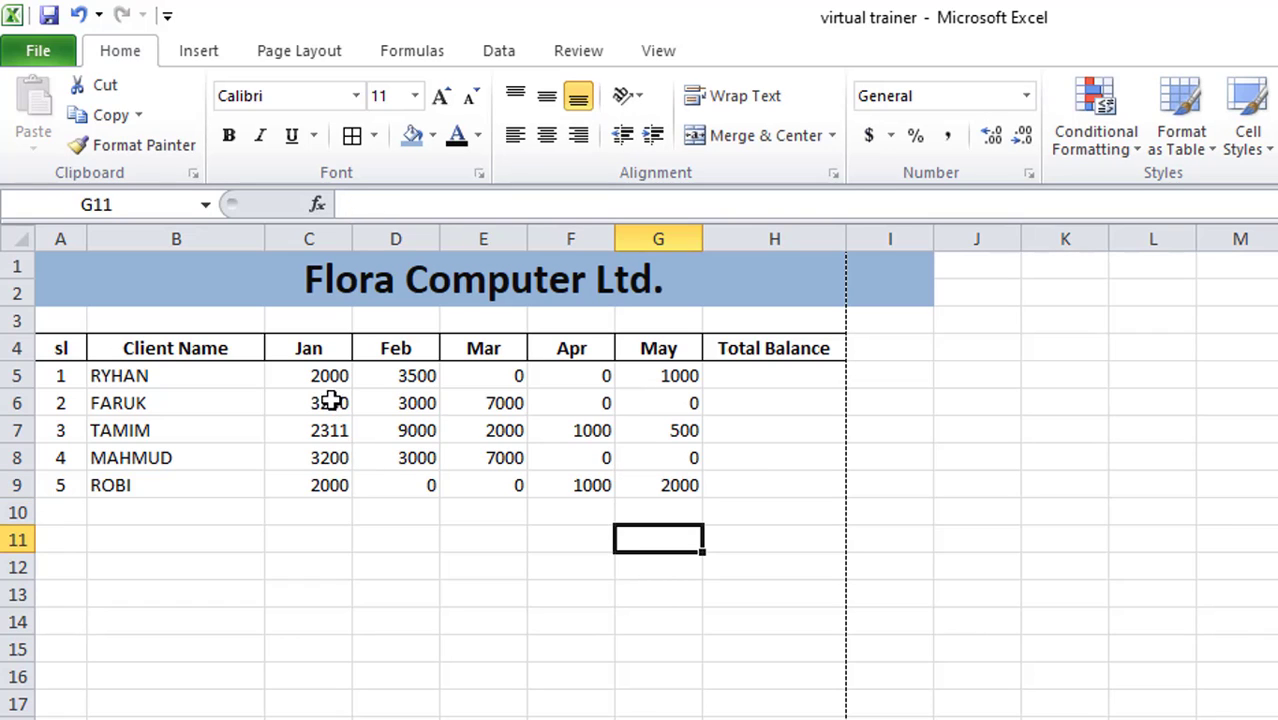
- Centre the contents of C5:H9 horizontally and check how the sheet looks in the print preview
left_click_drag(330, 400, 337, 474)
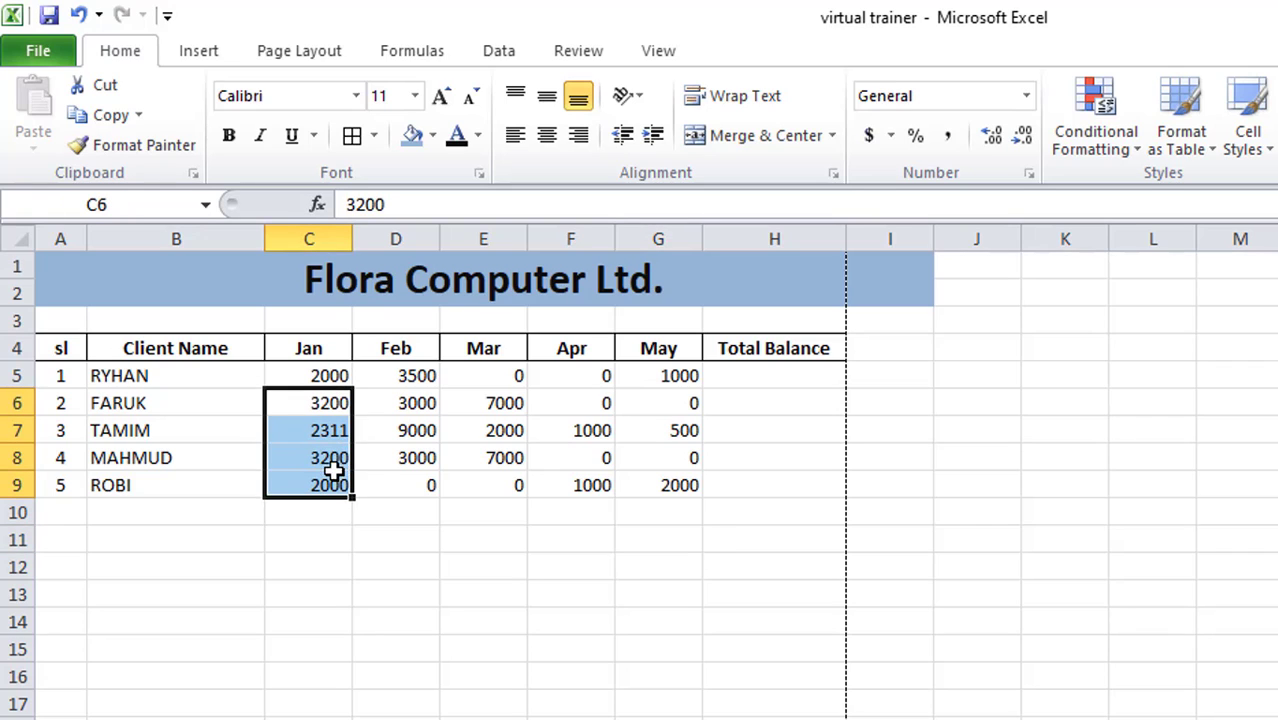
left_click_drag(422, 374, 414, 444)
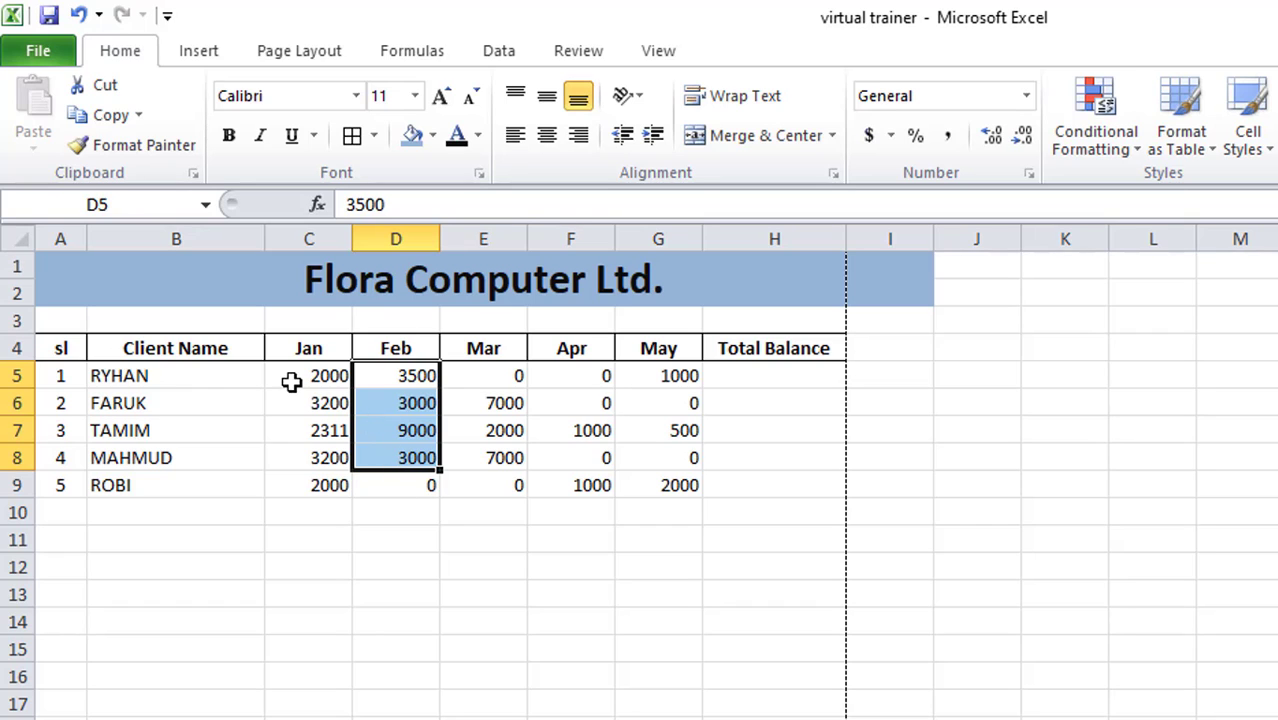
left_click_drag(291, 379, 708, 485)
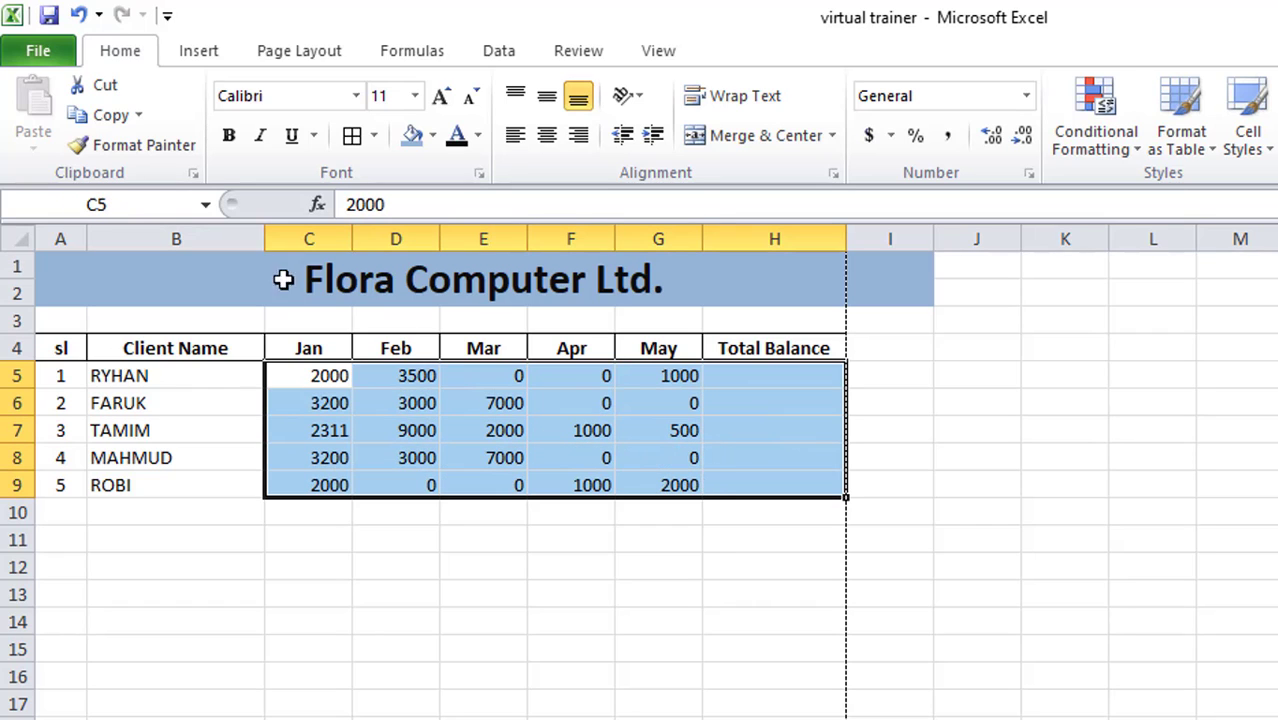
left_click(547, 136)
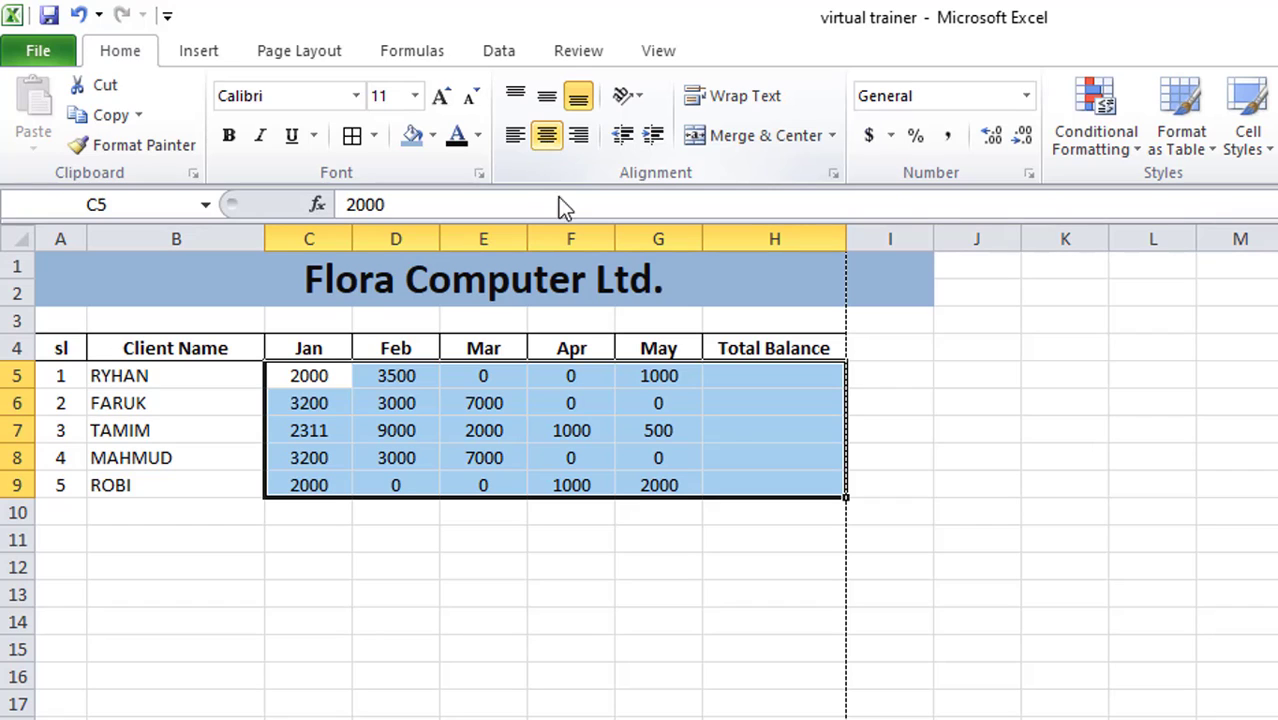
left_click(572, 481)
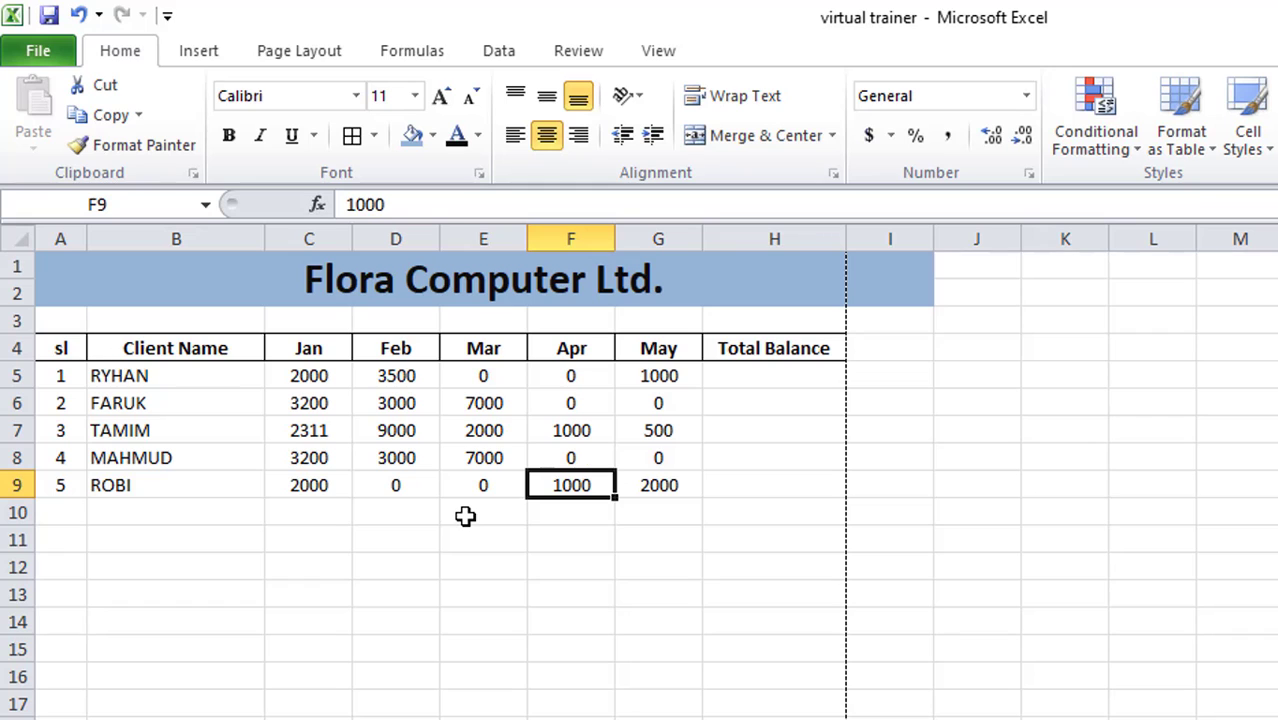
key("ctrl+p")
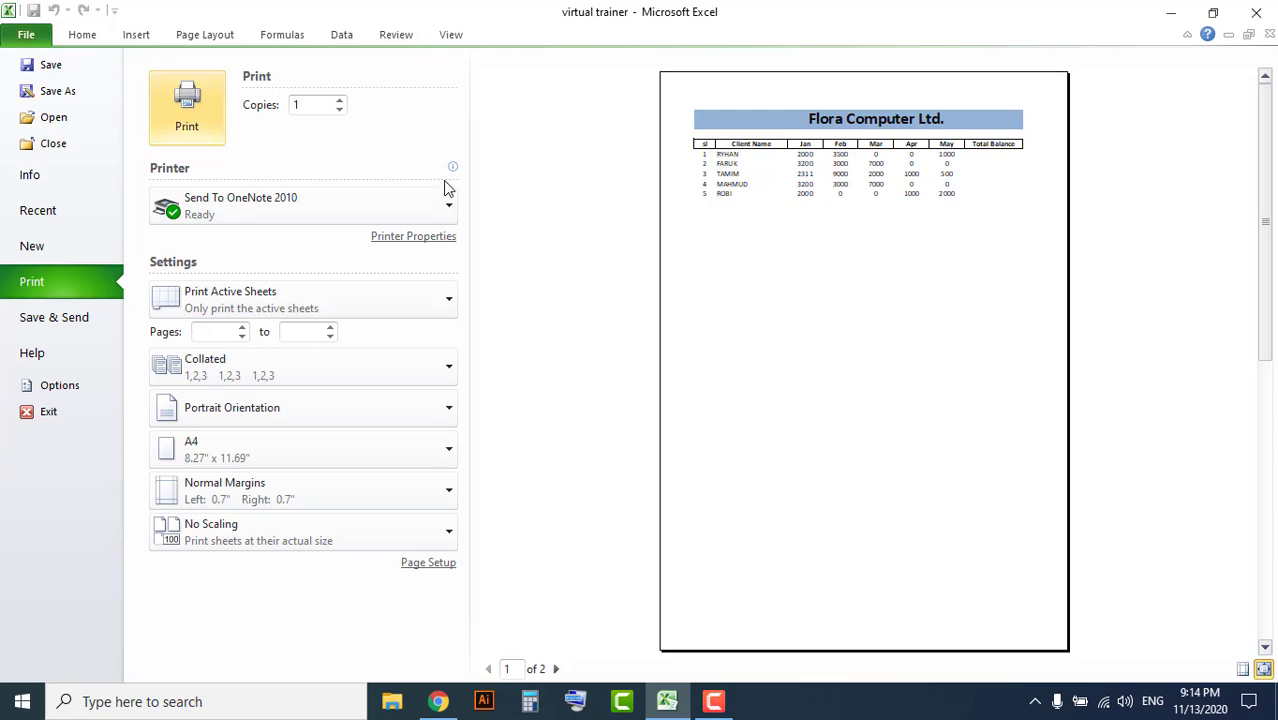
left_click(80, 62)
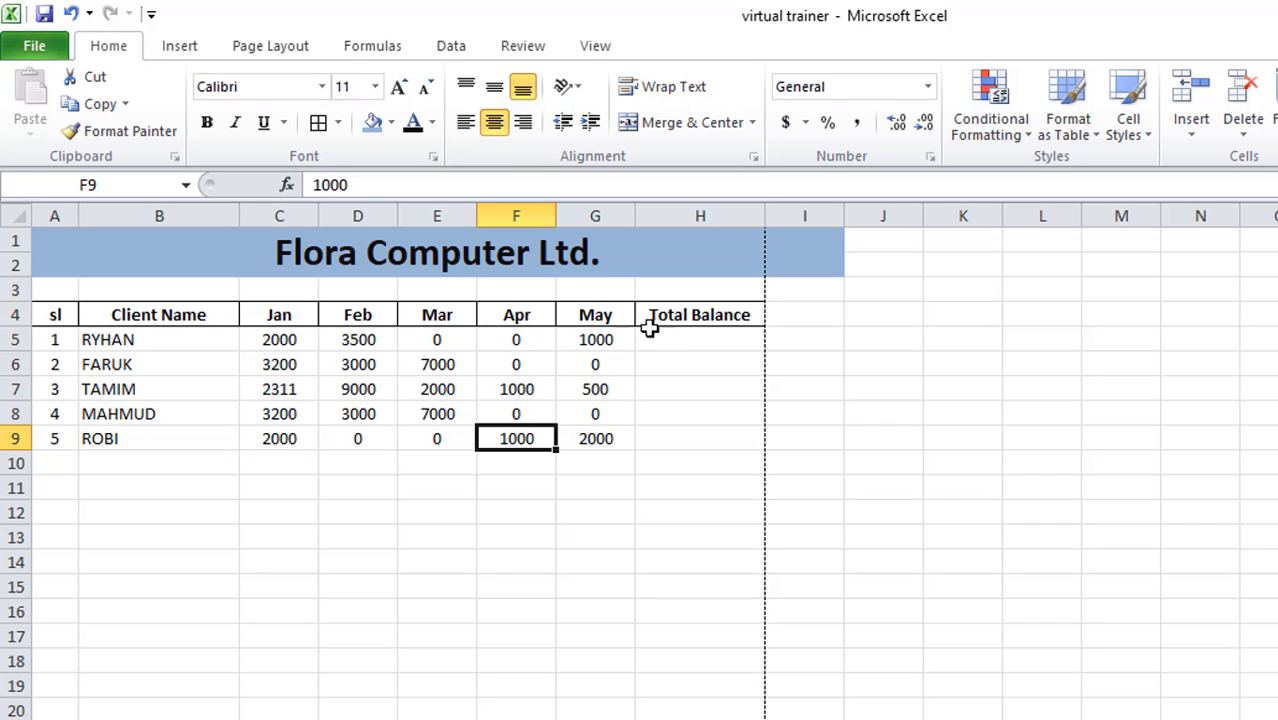
- Enter the formula =SUM(C5:G5) in H5 to total the first client's January to May amounts
left_click(705, 344)
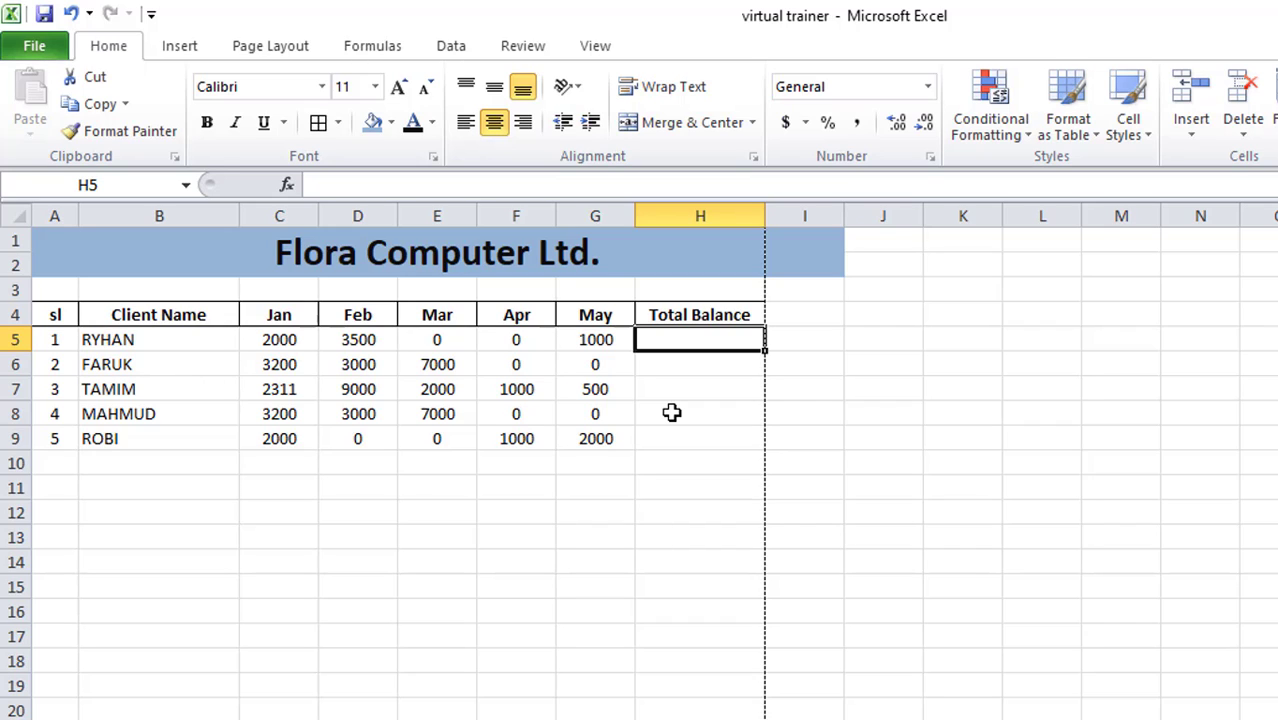
type("=")
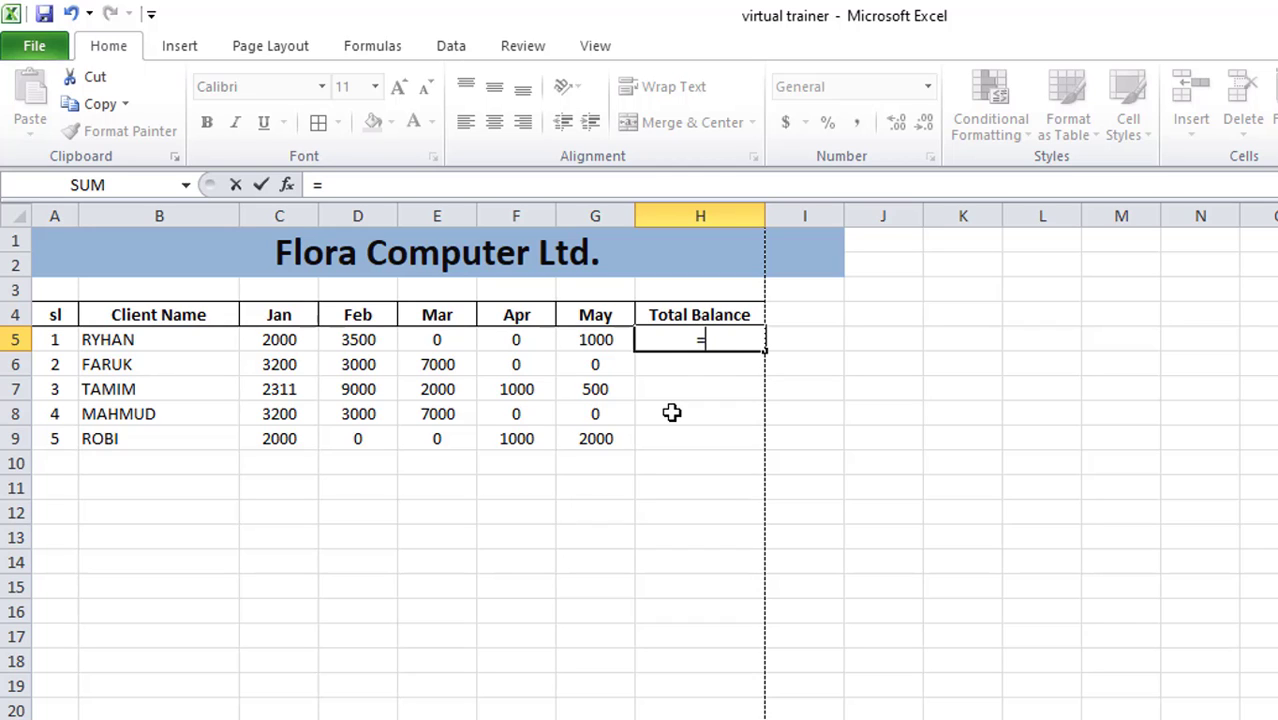
type("SUM")
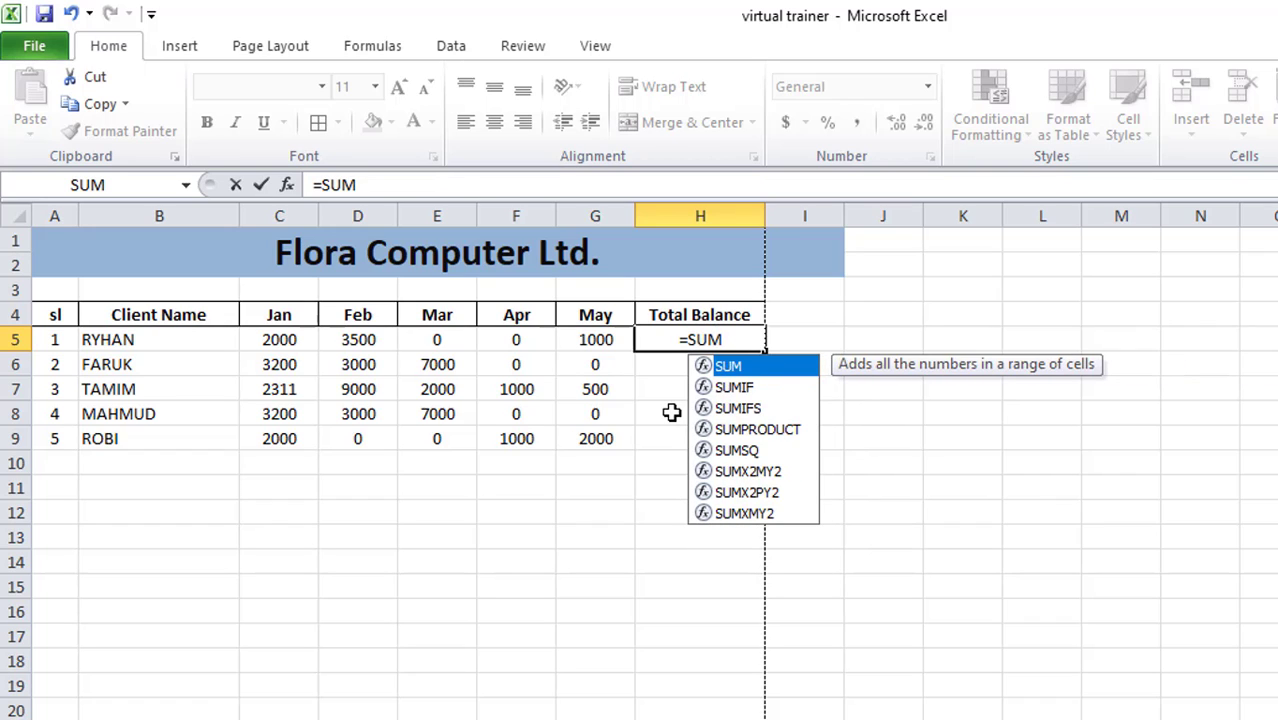
type("(")
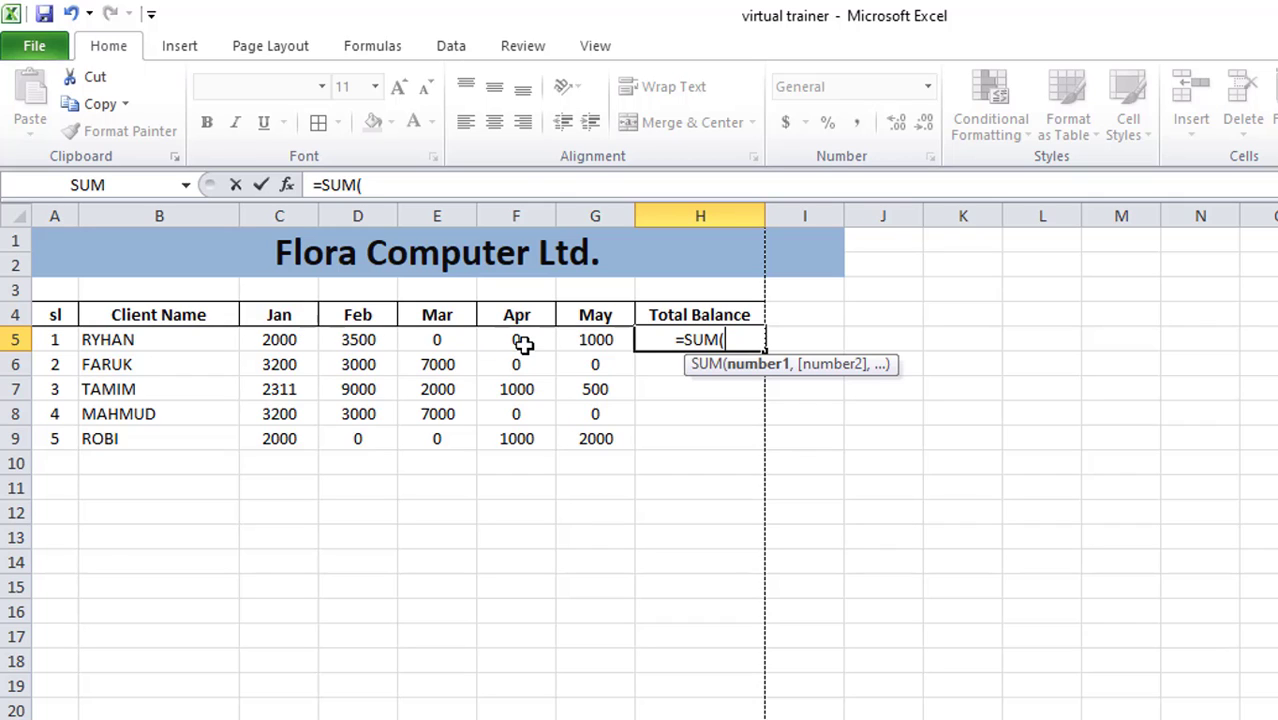
left_click(279, 340)
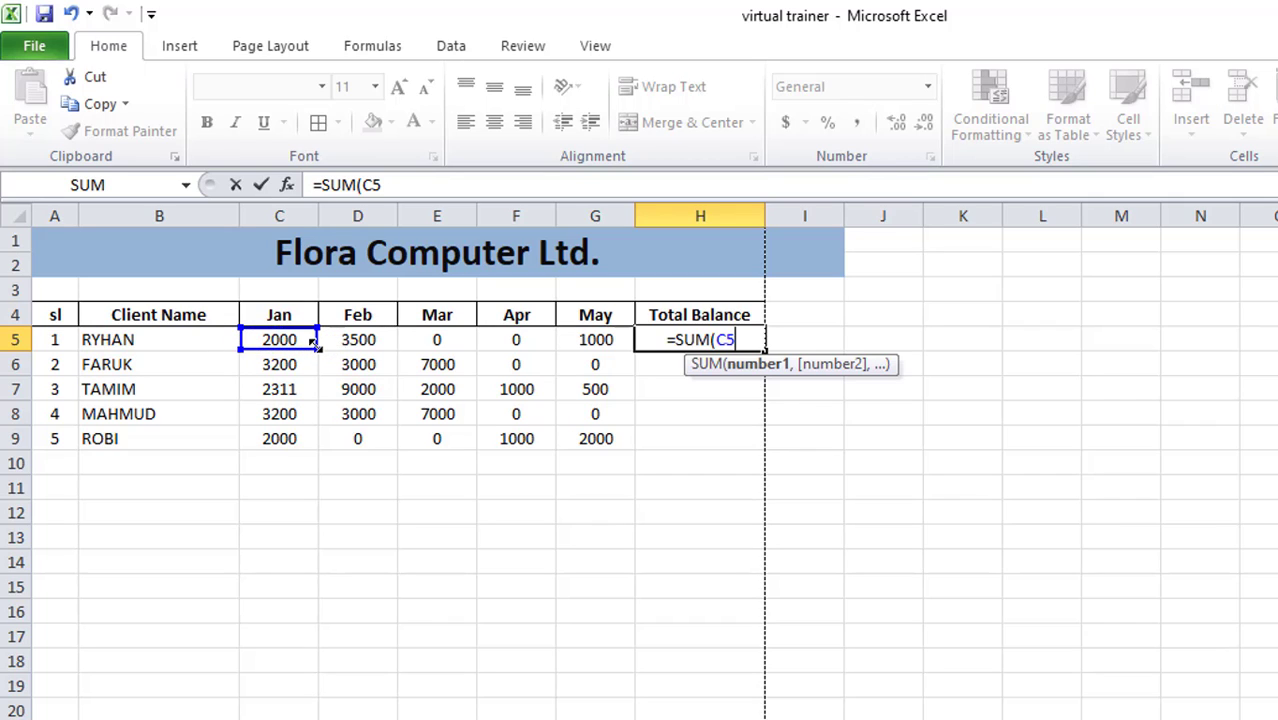
left_click_drag(313, 343, 620, 342)
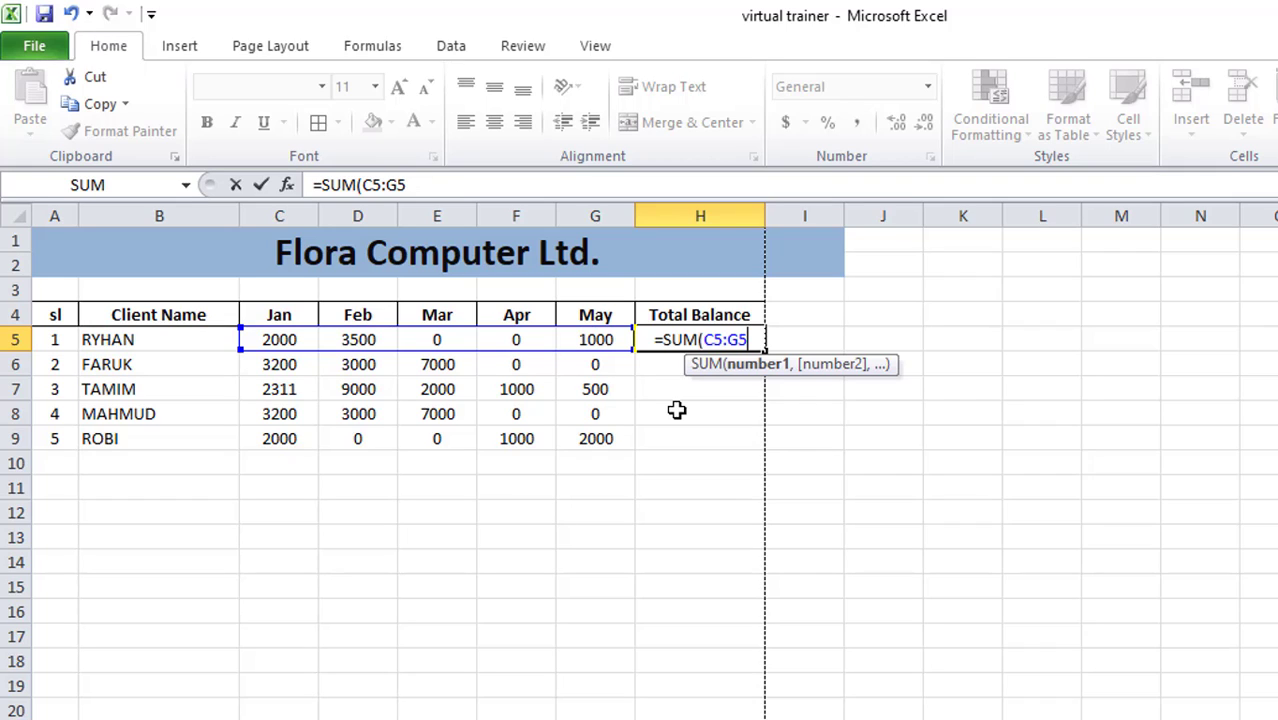
type(")")
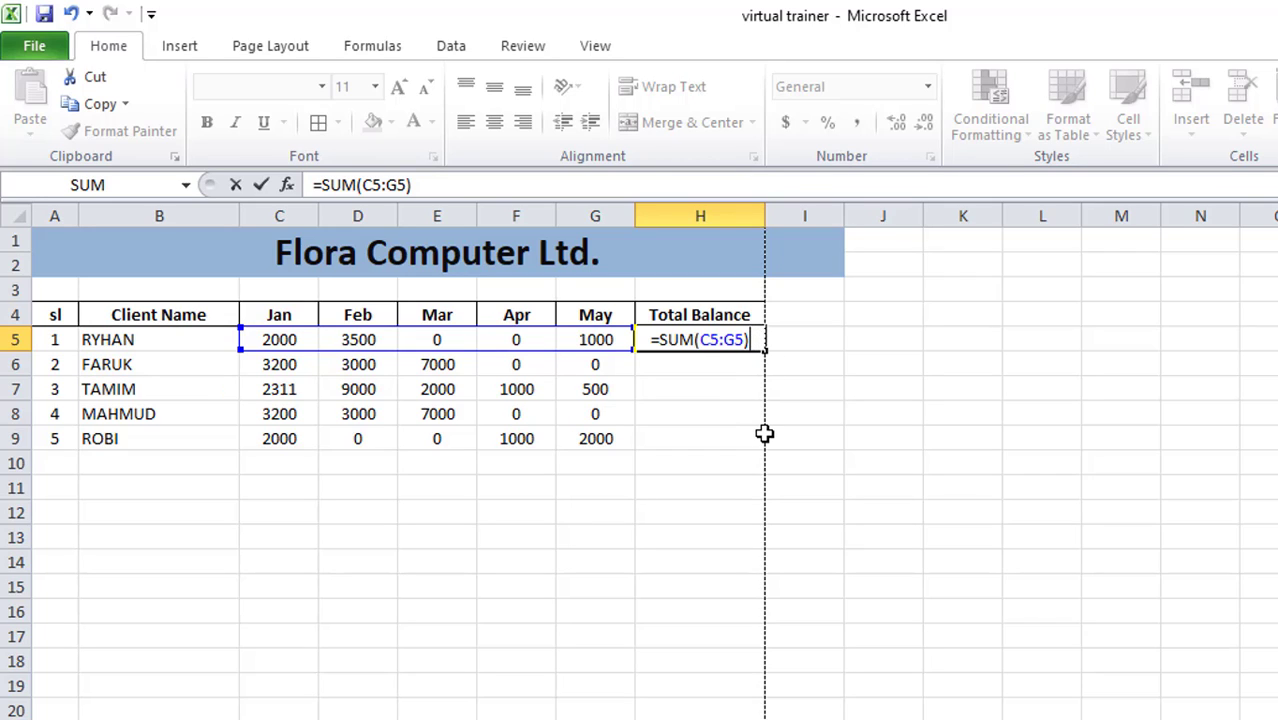
key("Return")
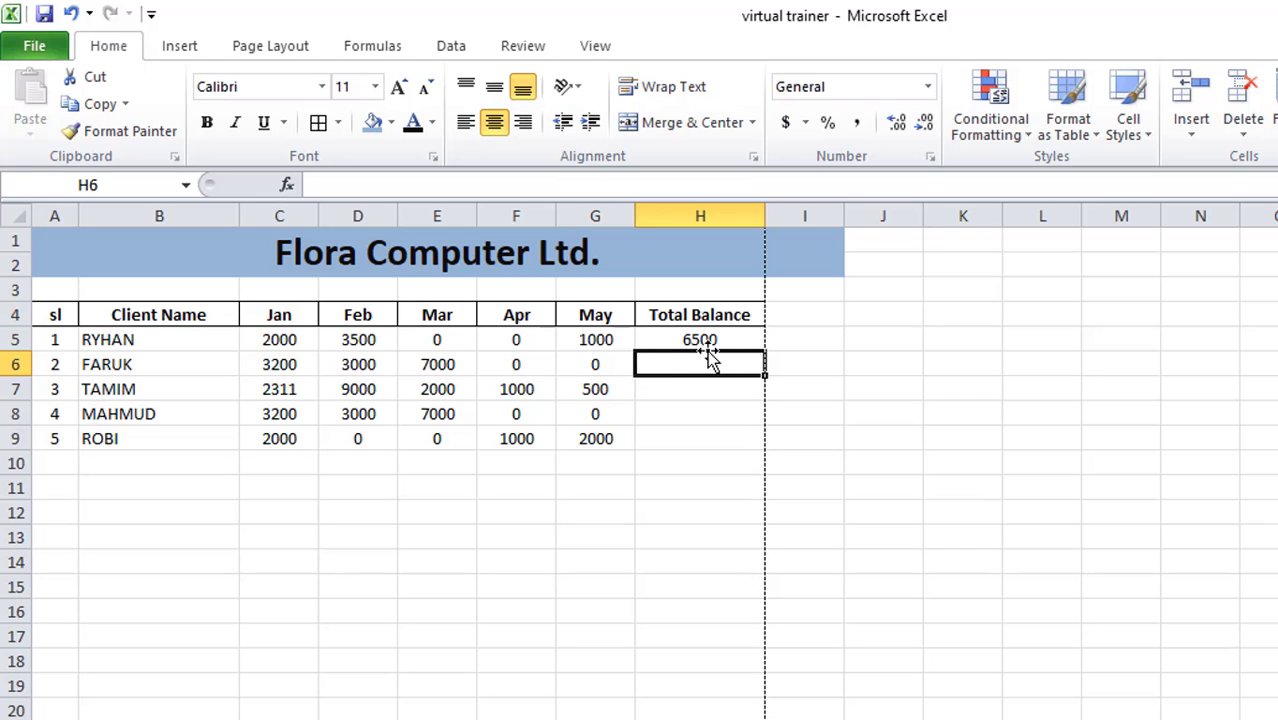
- Check the first client's total against its monthly amounts and fill the H5 formula down to H9
left_click(289, 340)
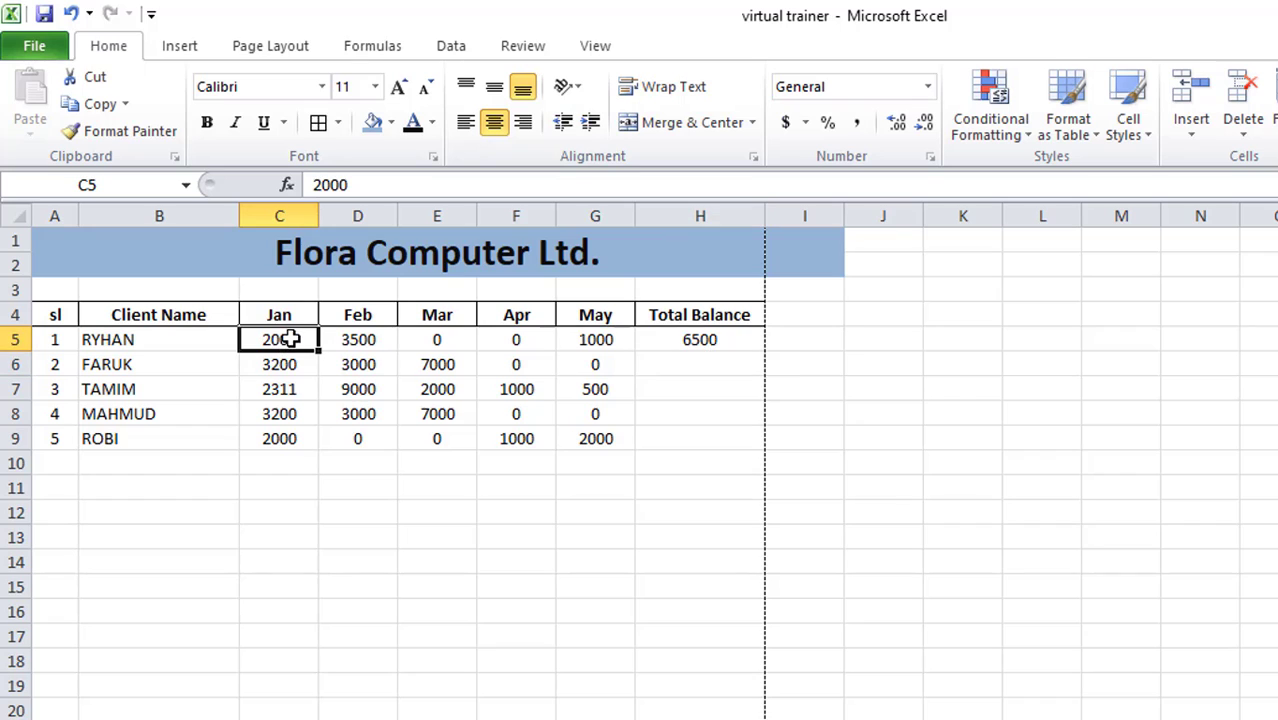
left_click(370, 338)
left_click(588, 340)
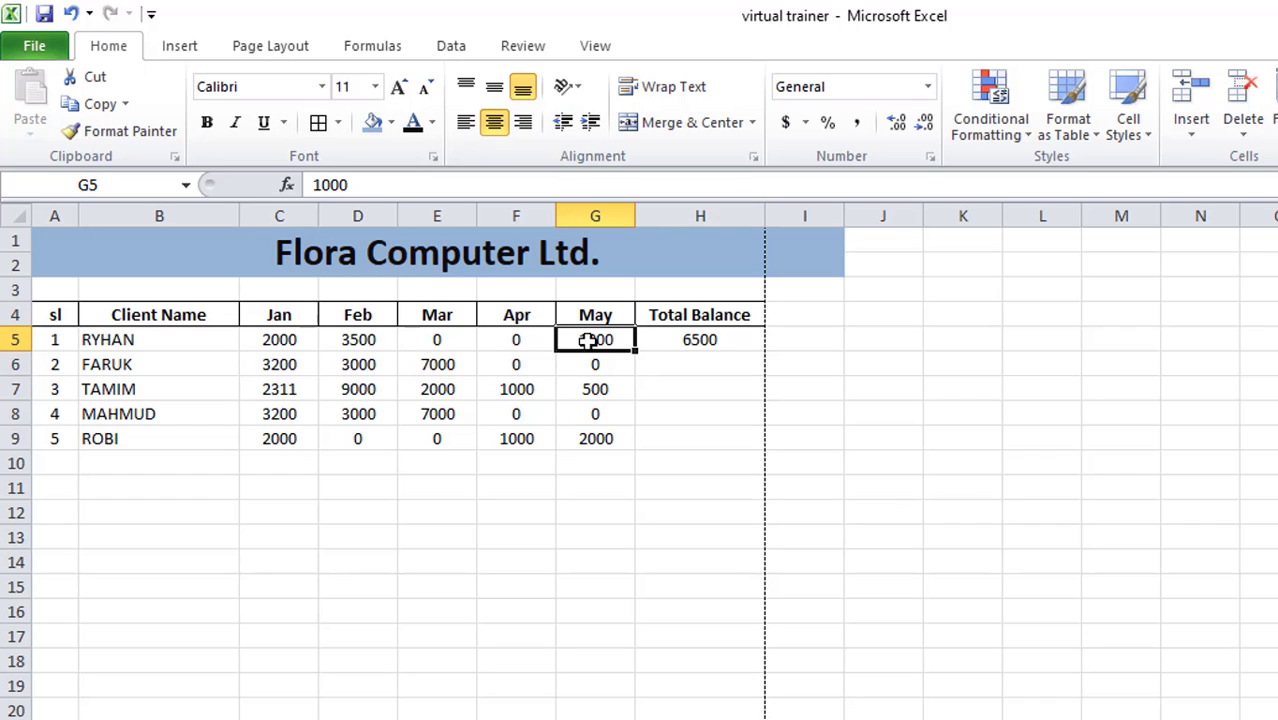
left_click(708, 339)
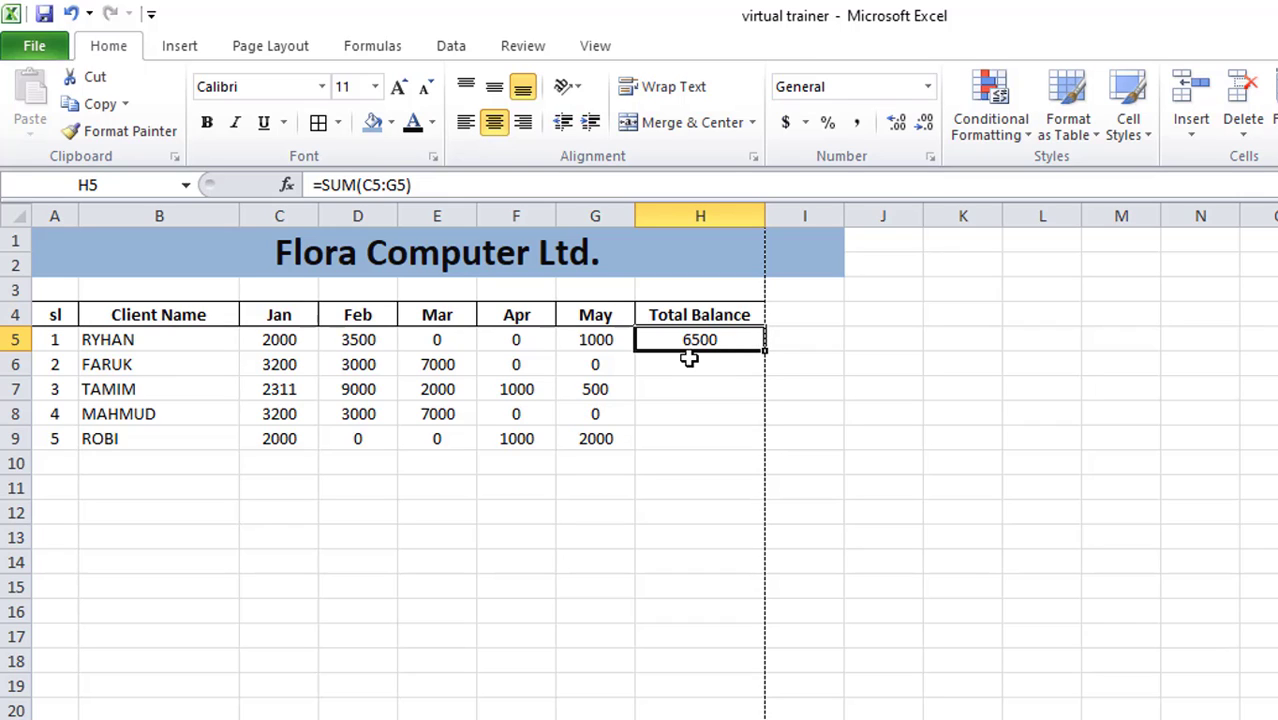
left_click(688, 357)
left_click(695, 338)
double_click(763, 348)
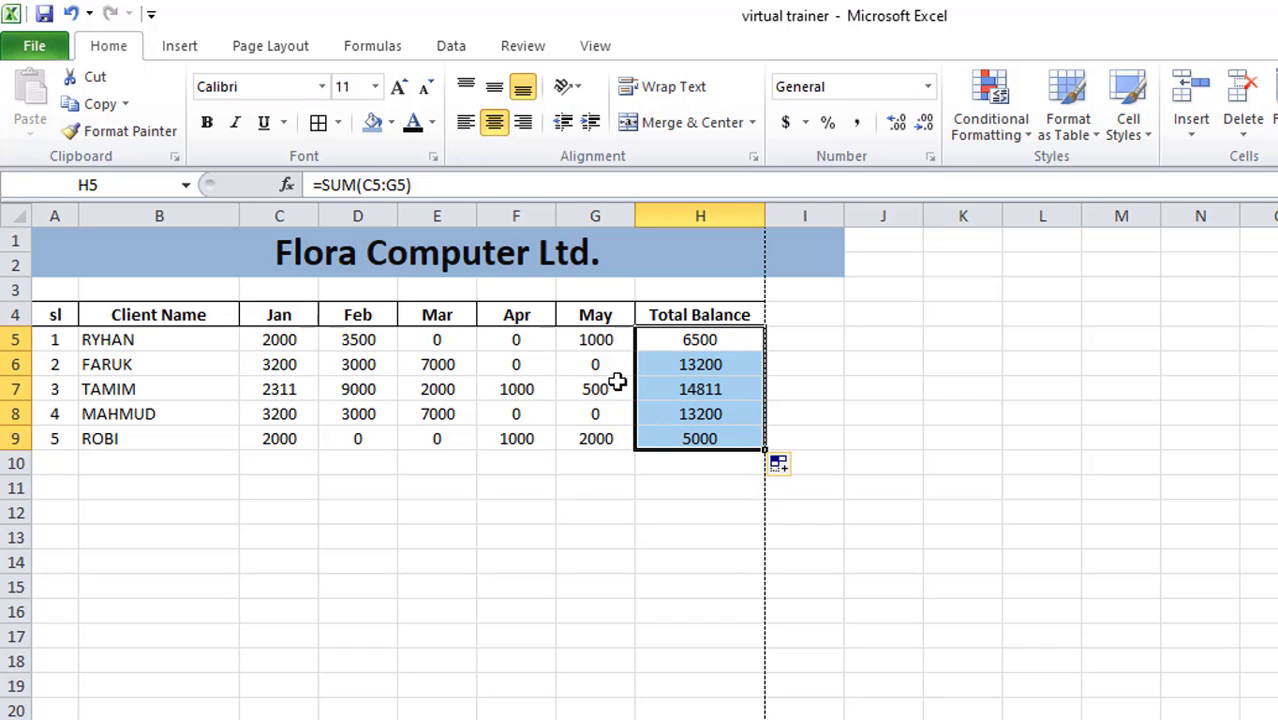
- Compare the fifth client's monthly amounts in C9:G9 with the total in H9
left_click(283, 443)
left_click_drag(283, 443, 602, 437)
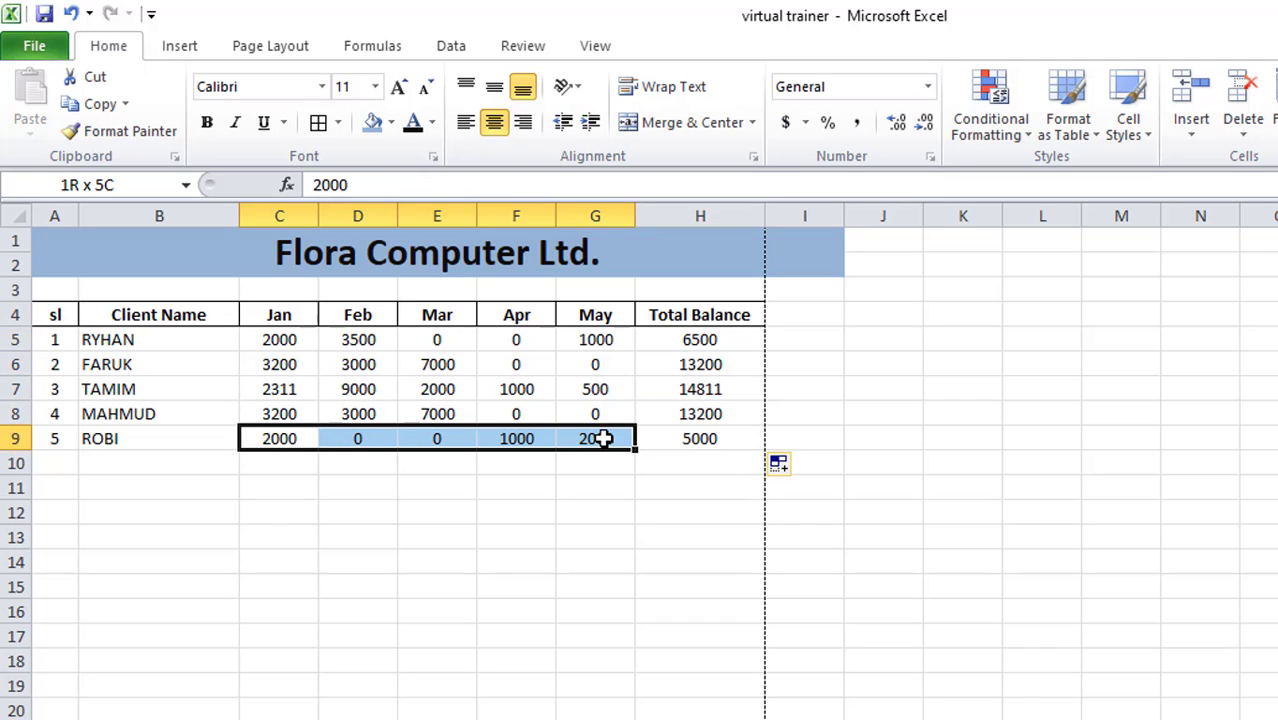
left_click(713, 443)
left_click(268, 440)
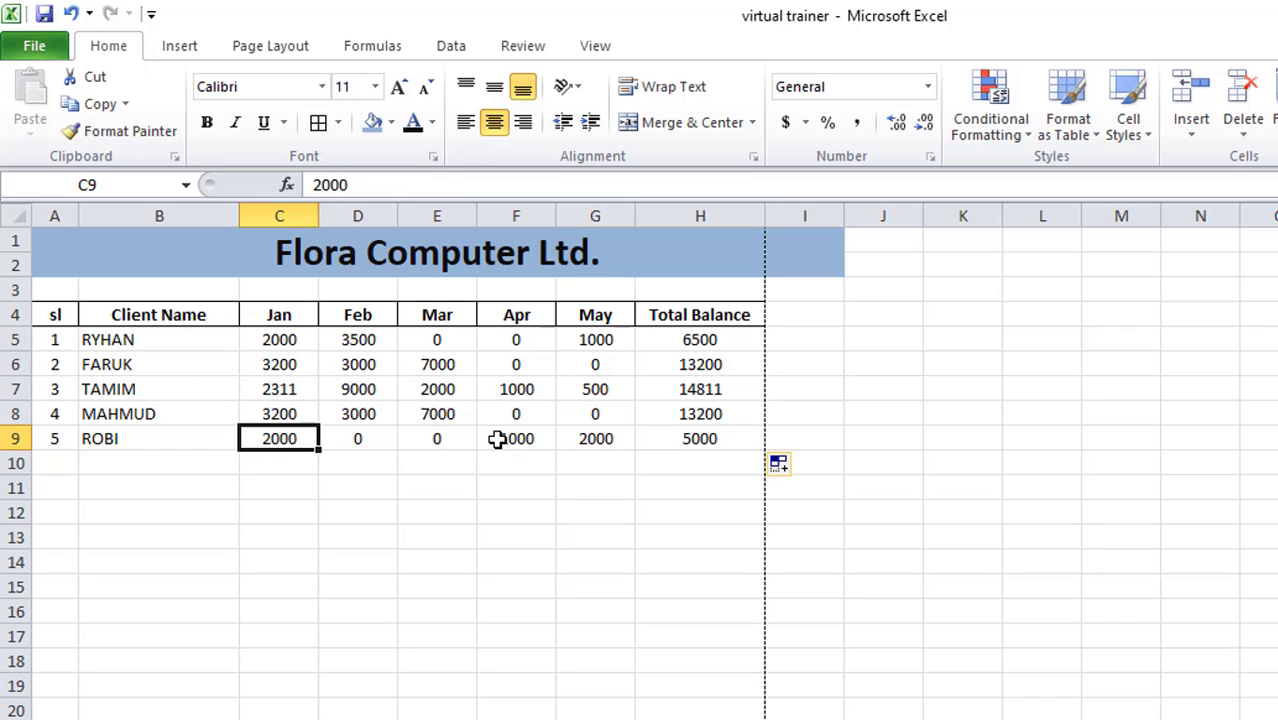
left_click(518, 440)
left_click(596, 438)
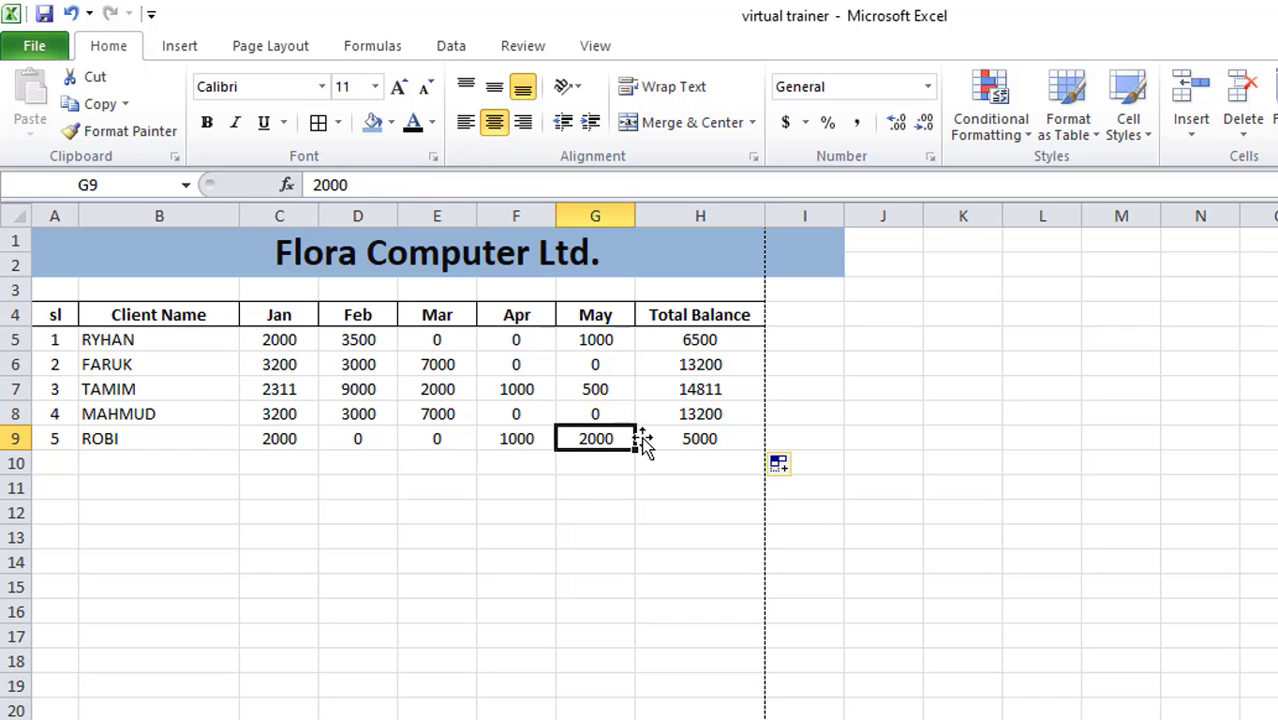
left_click(707, 437)
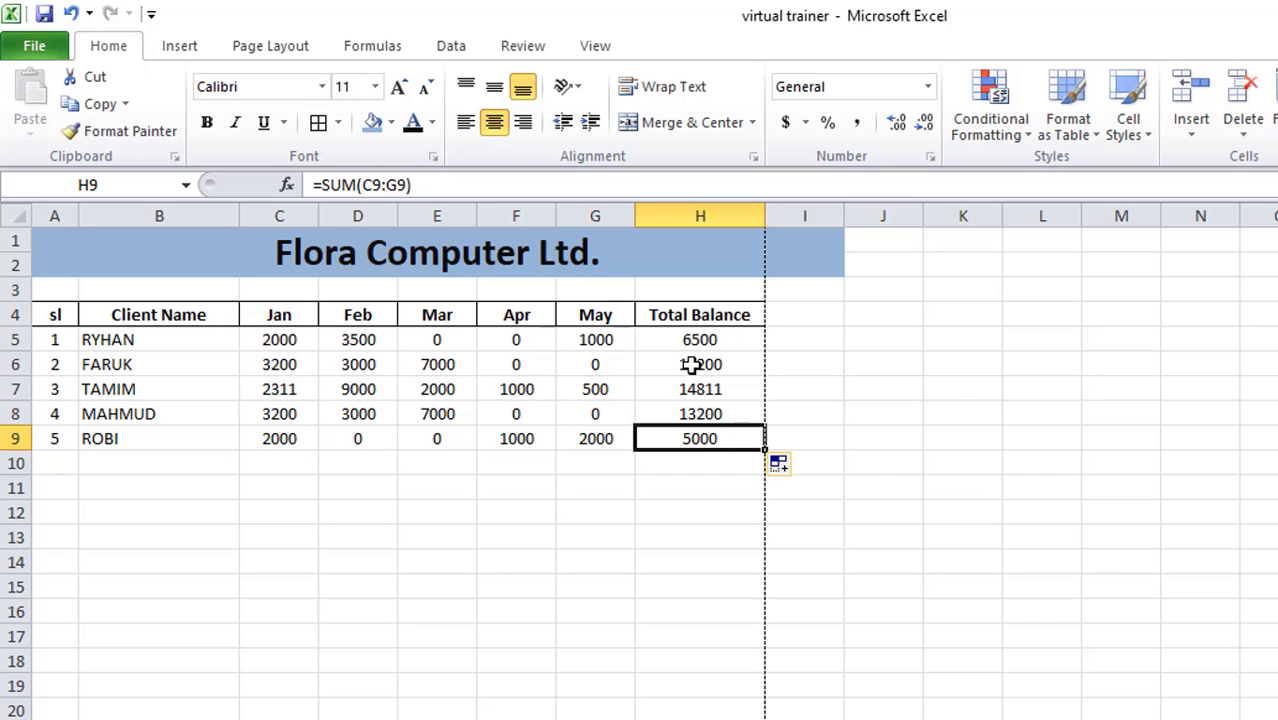
- Enter the label G.Total in G10, just below the May amounts
left_click(680, 466)
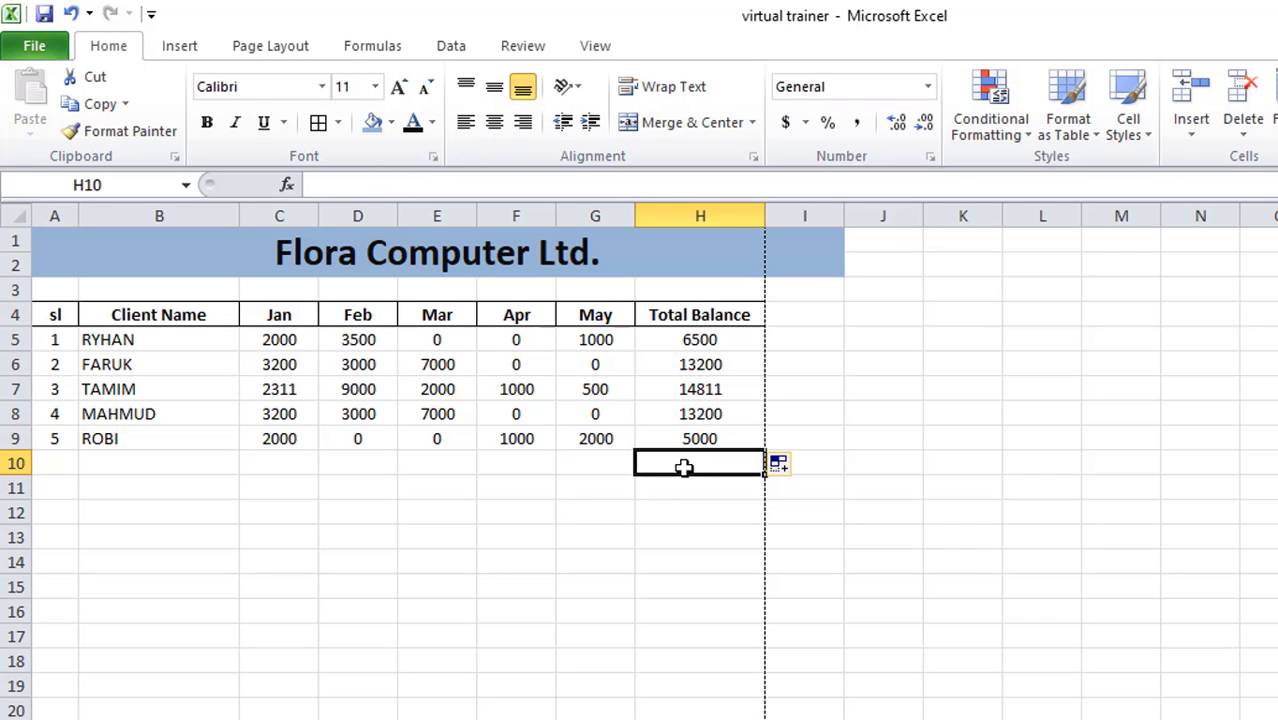
left_click(587, 467)
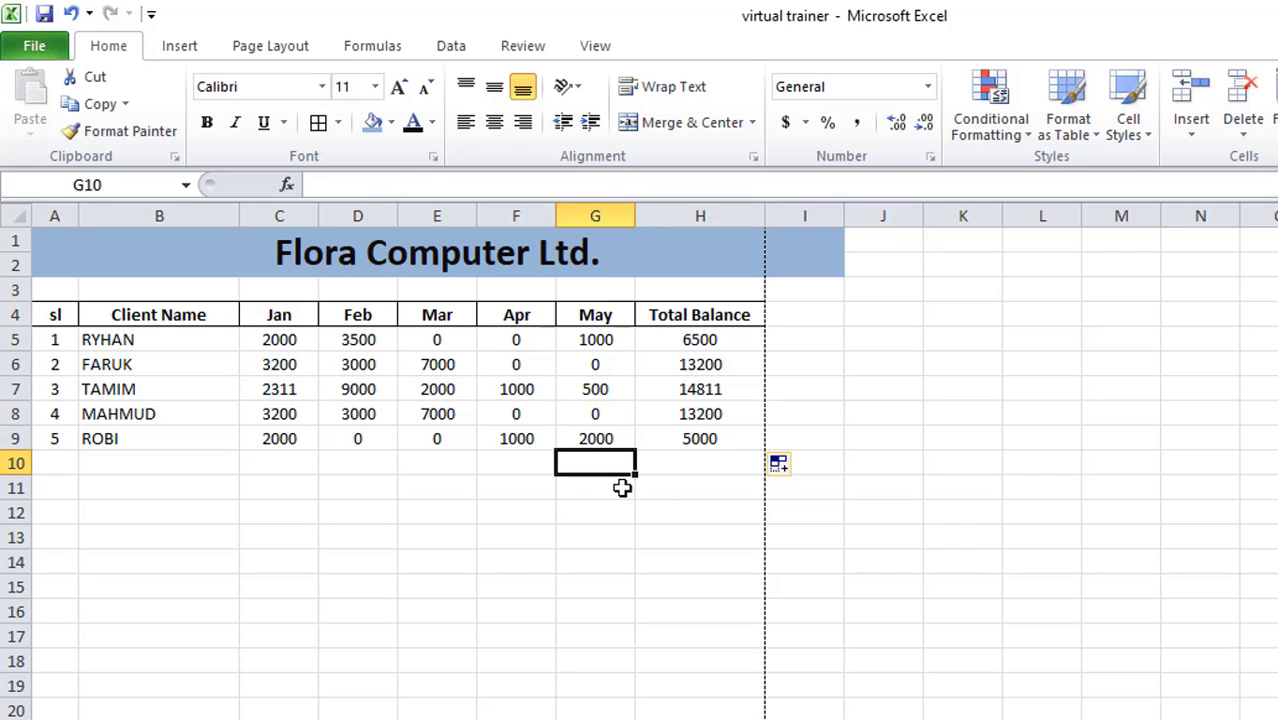
type("g")
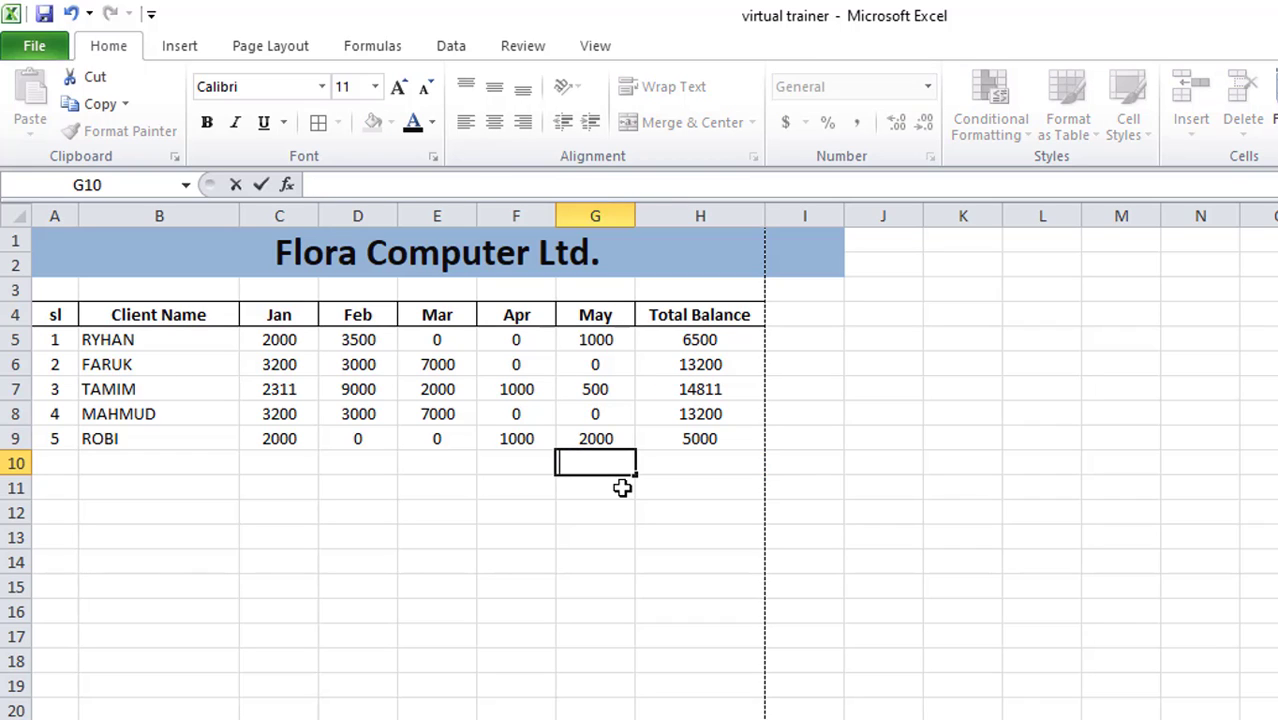
type("G.Total")
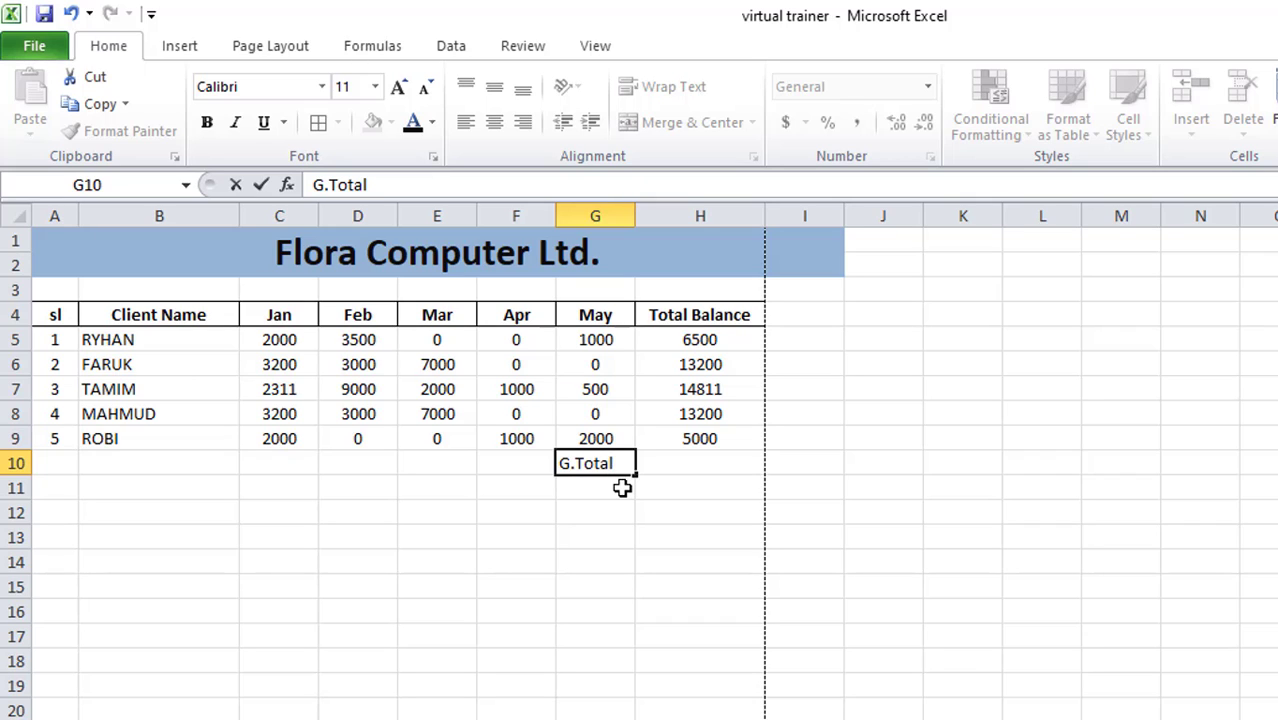
left_click(668, 460)
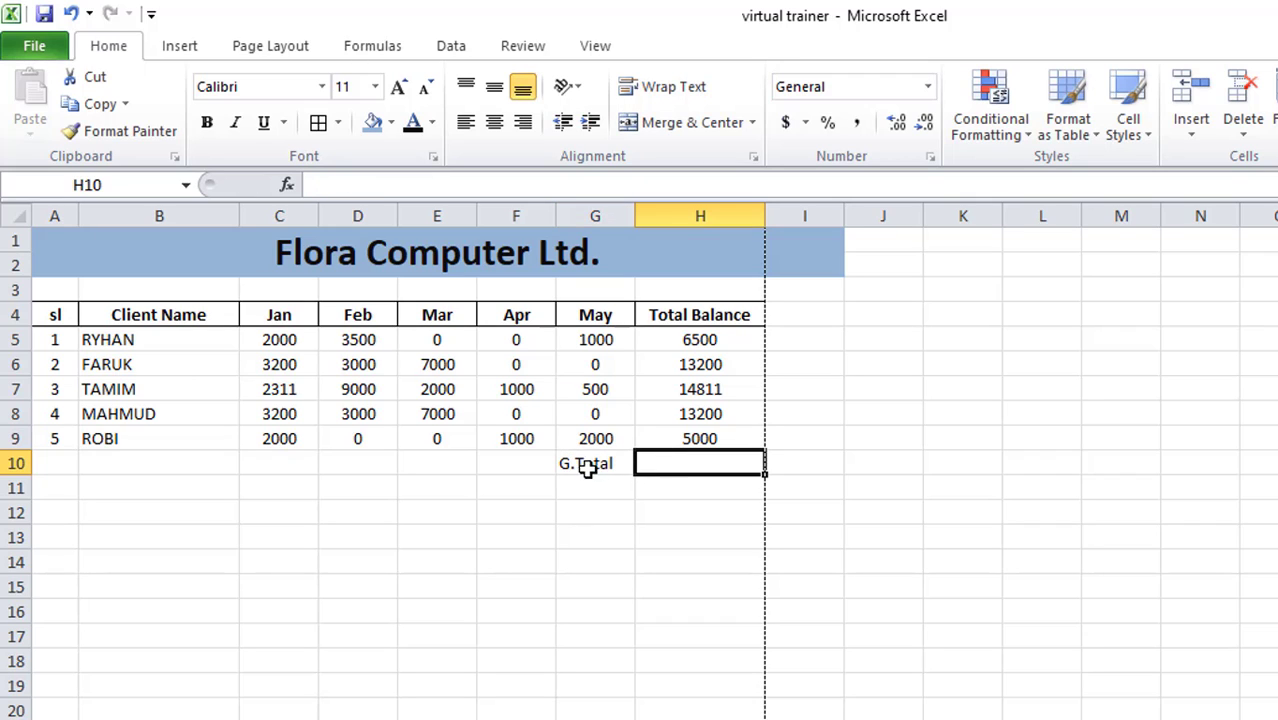
- Shade the grand total cells G10:H10 with the same blue fill as the title
left_click_drag(587, 470, 685, 463)
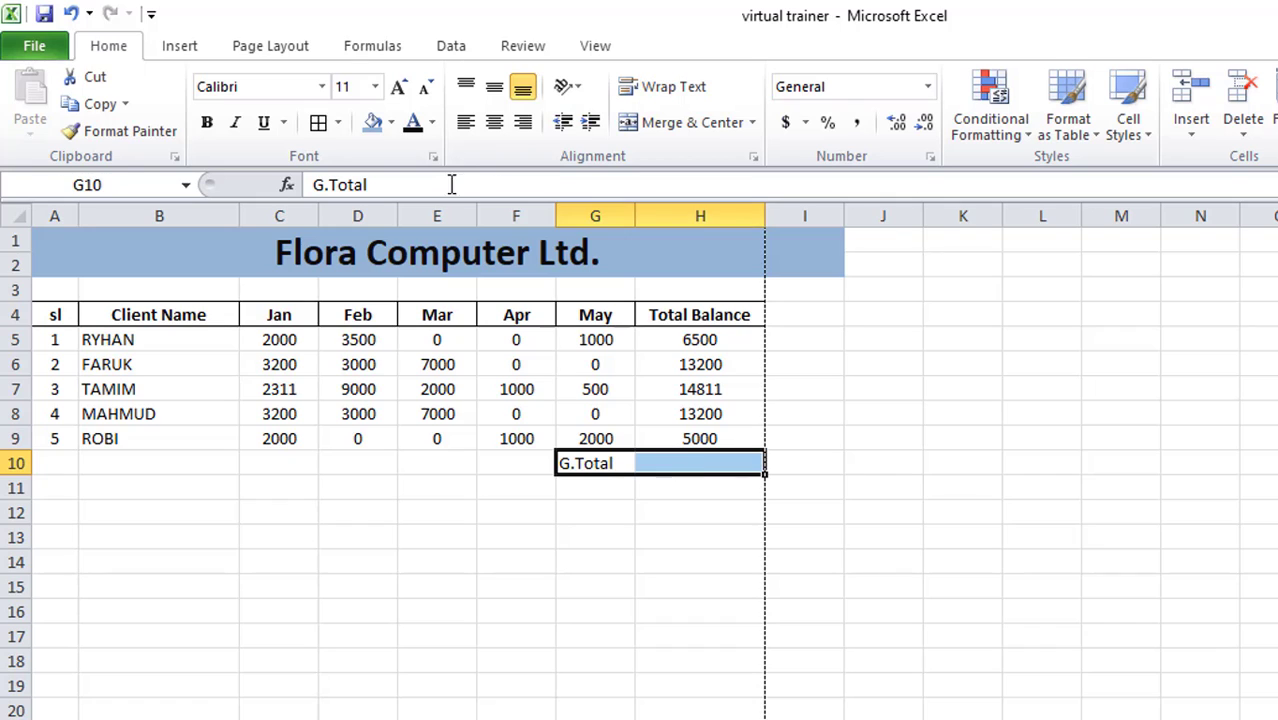
left_click(372, 122)
left_click(620, 511)
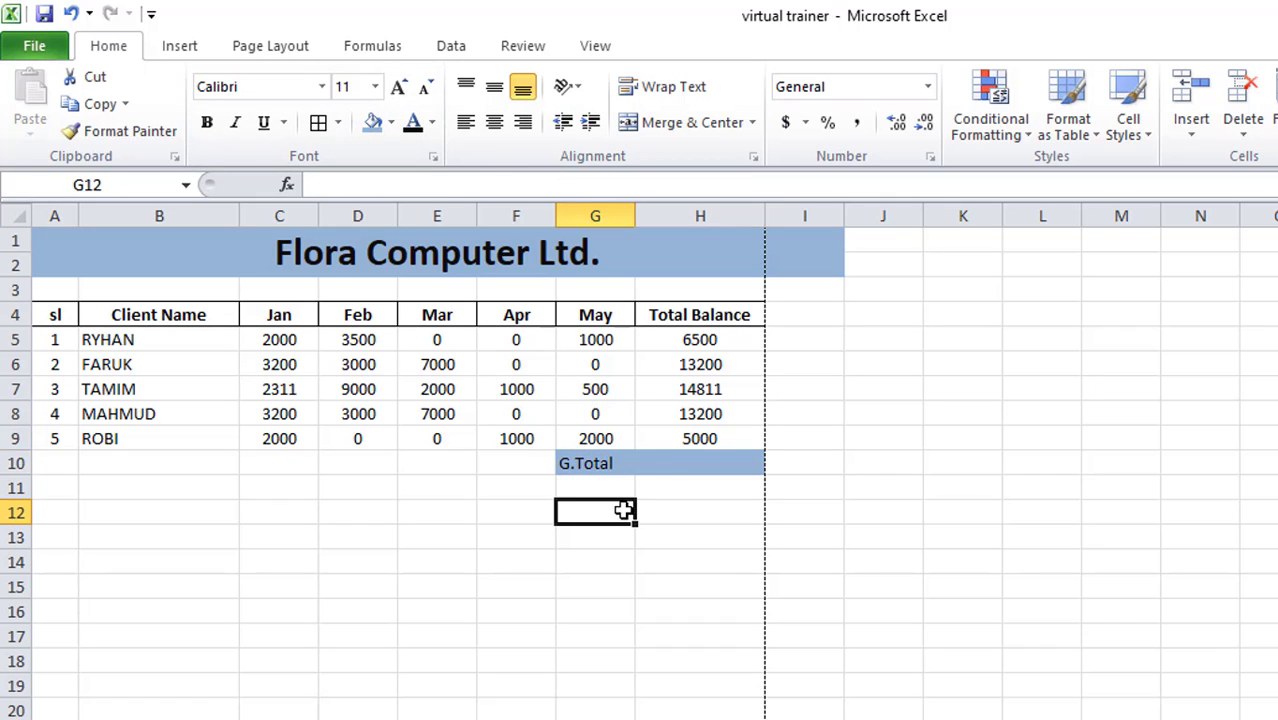
- Enter the formula =SUM(H5:H9) in H10 to add up all the clients' total balances
left_click(679, 468)
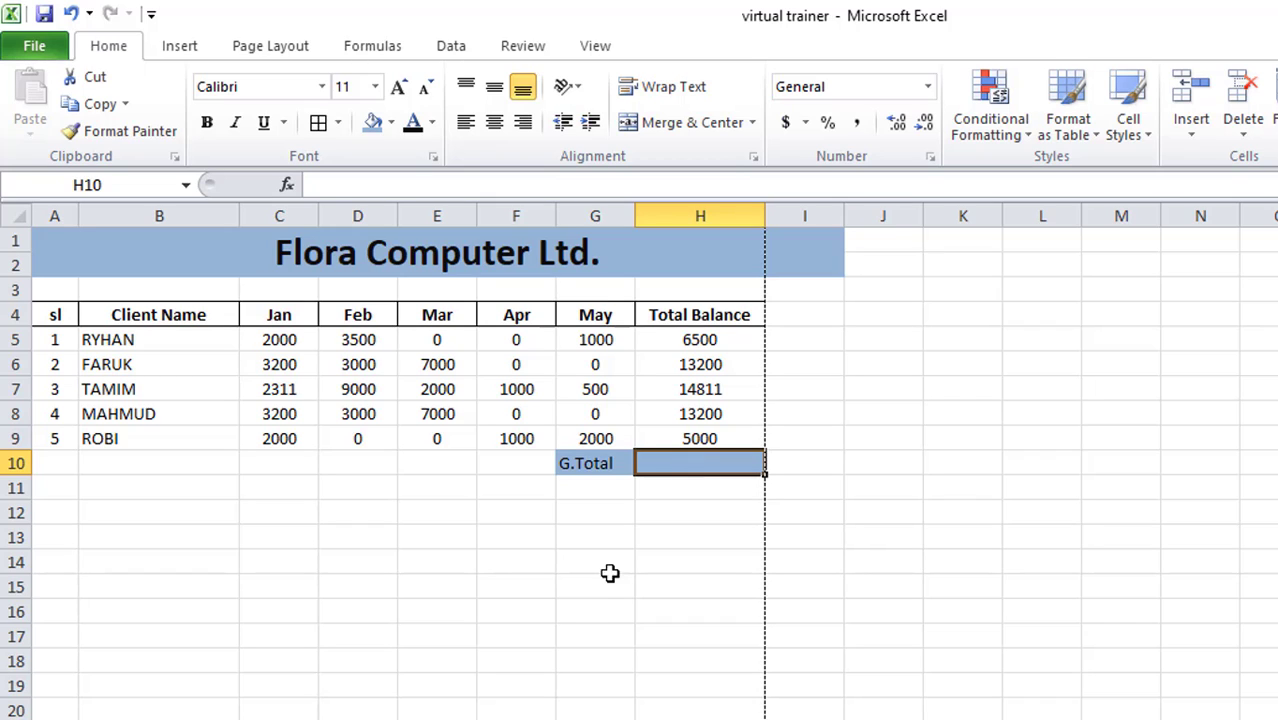
type("=")
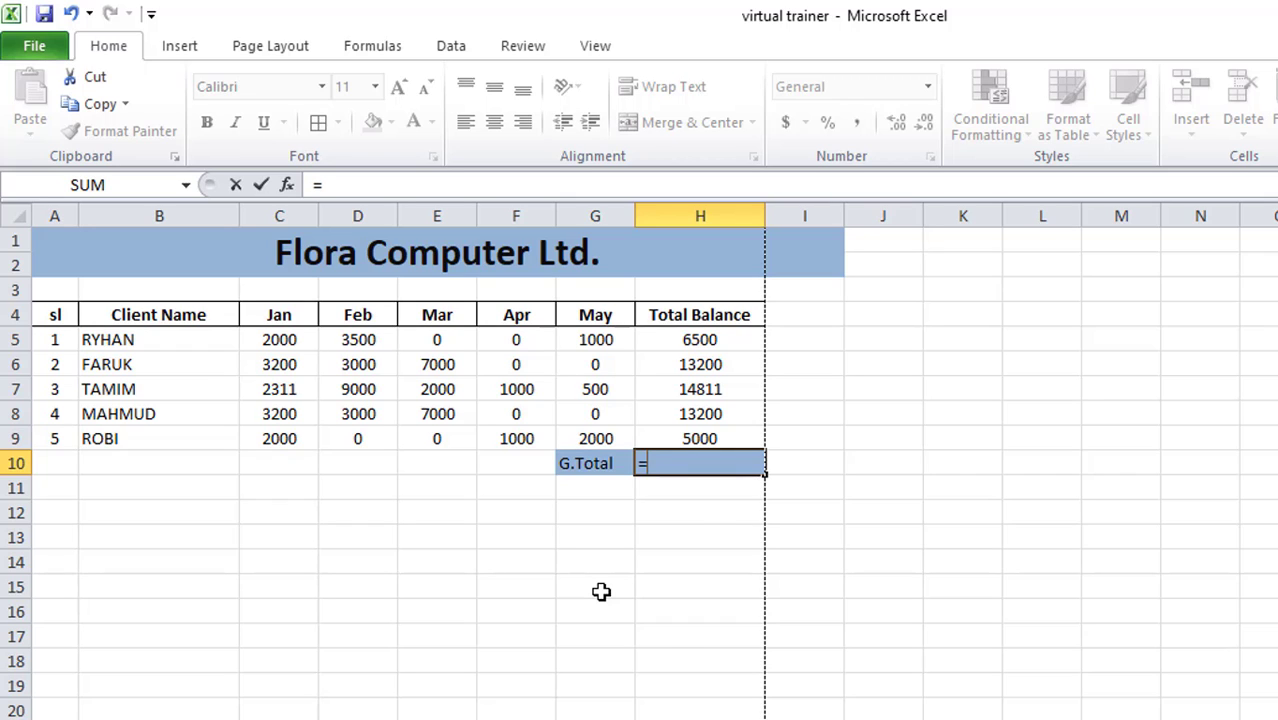
type("sum")
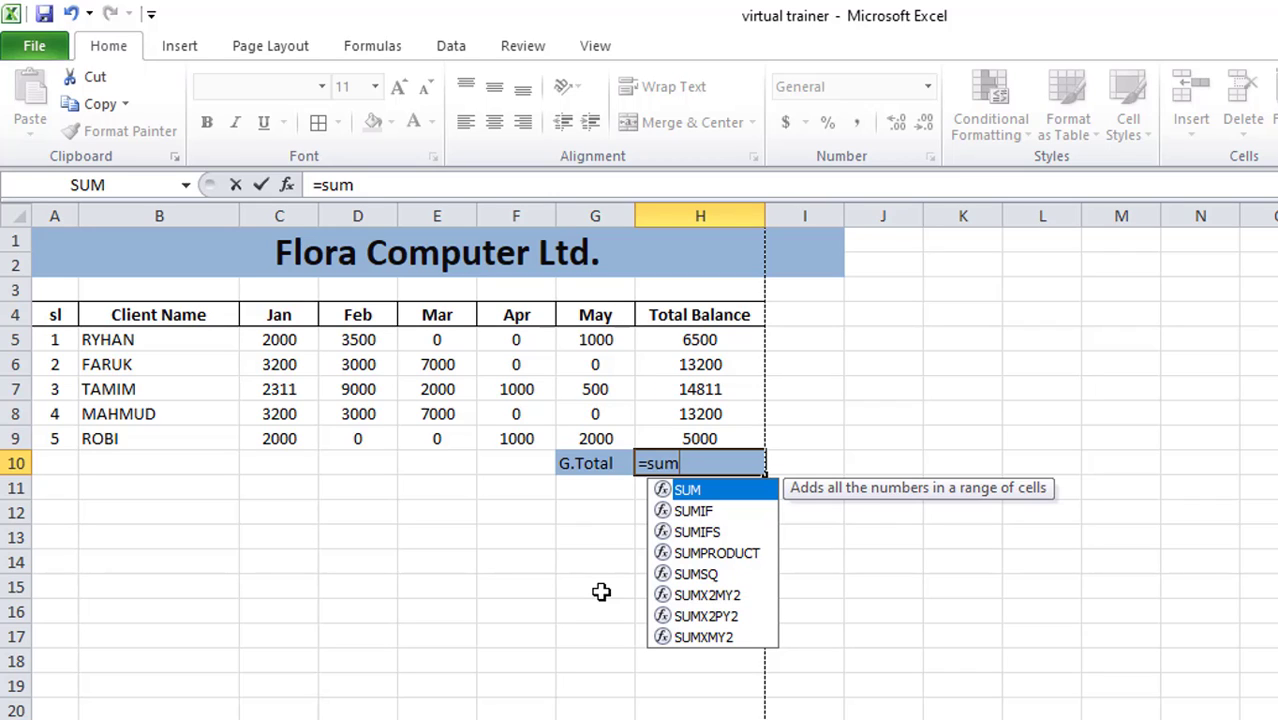
type("(")
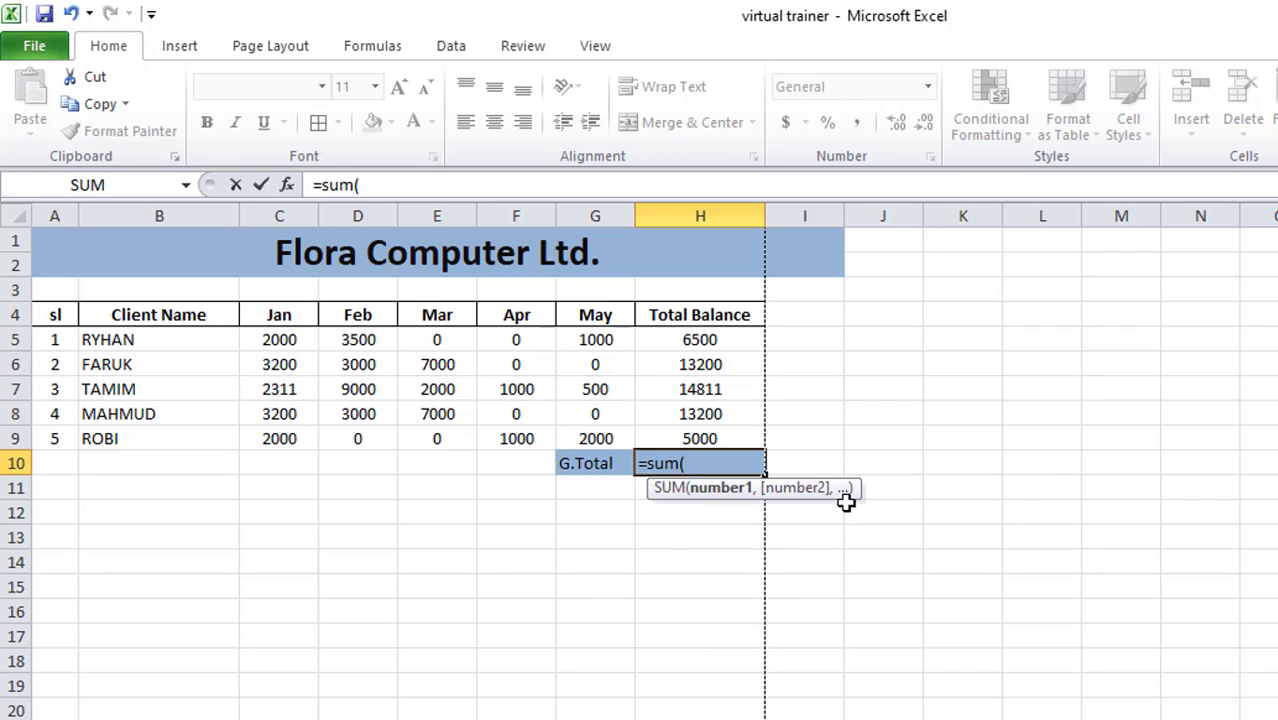
left_click(694, 343)
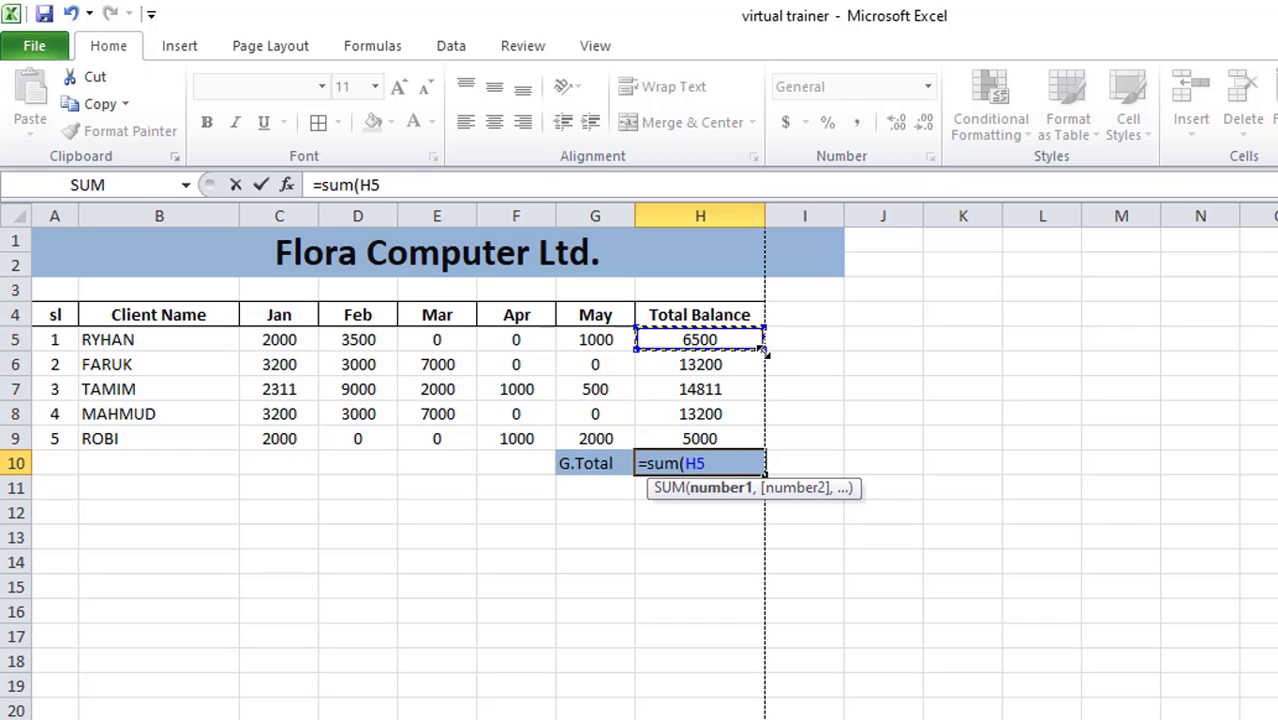
left_click_drag(764, 362, 767, 456)
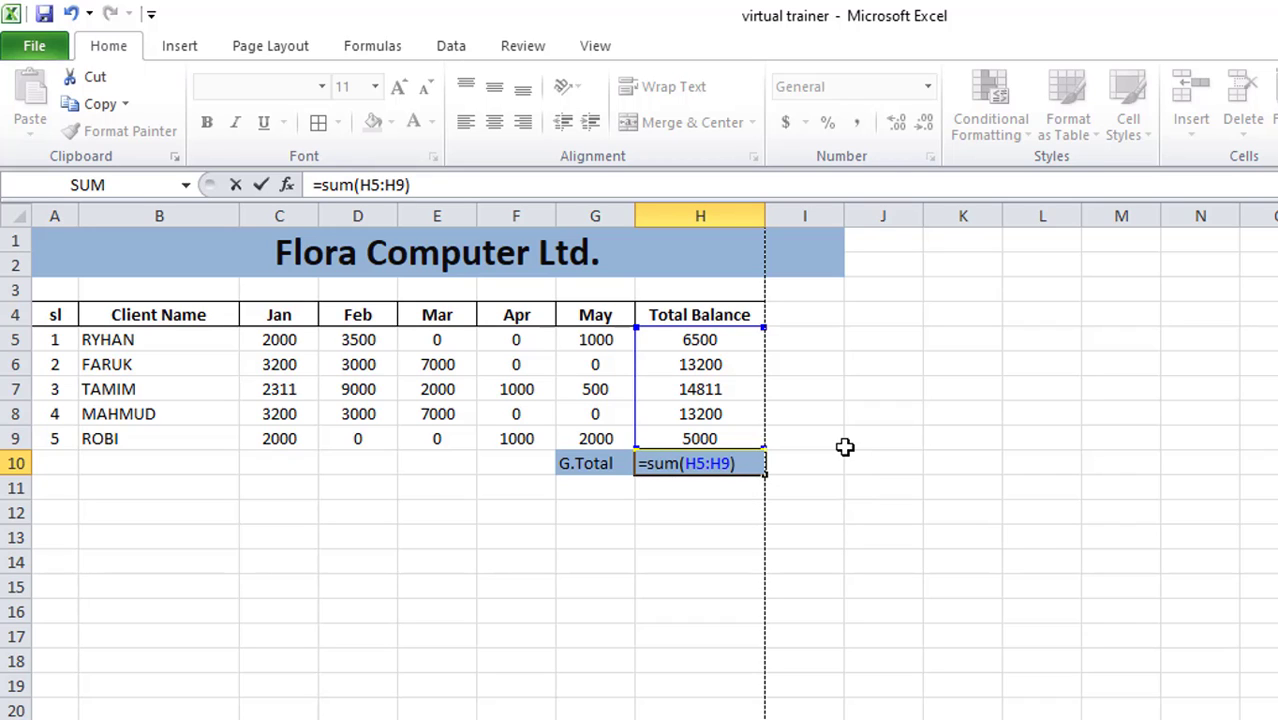
key("Return")
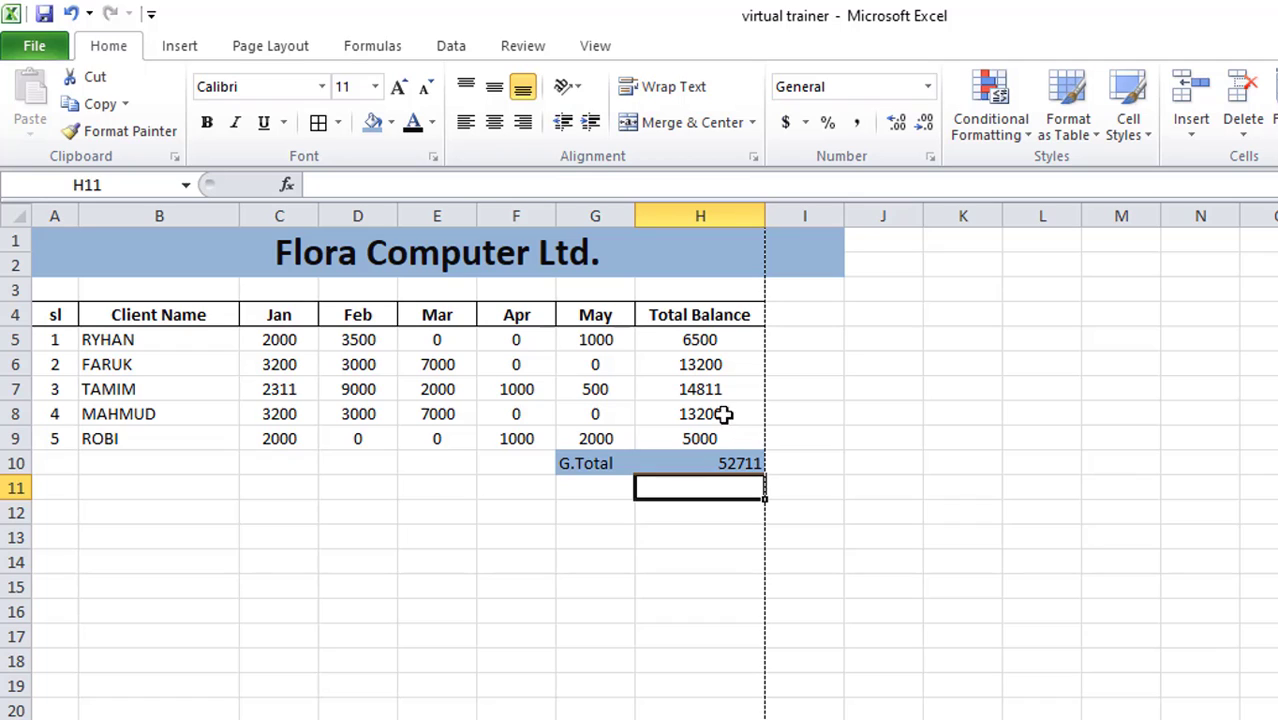
- Compare the client totals in H5:H9 with the grand total in row 10
left_click(709, 346)
left_click_drag(709, 346, 722, 442)
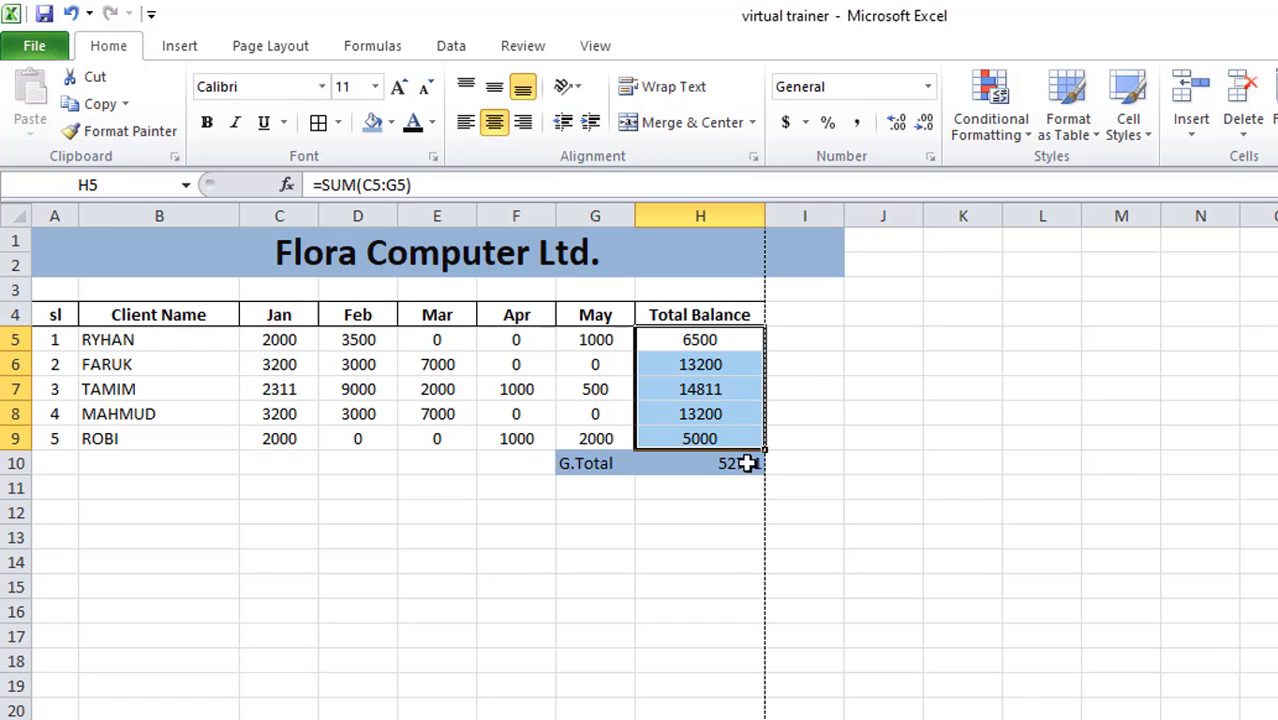
left_click(746, 465)
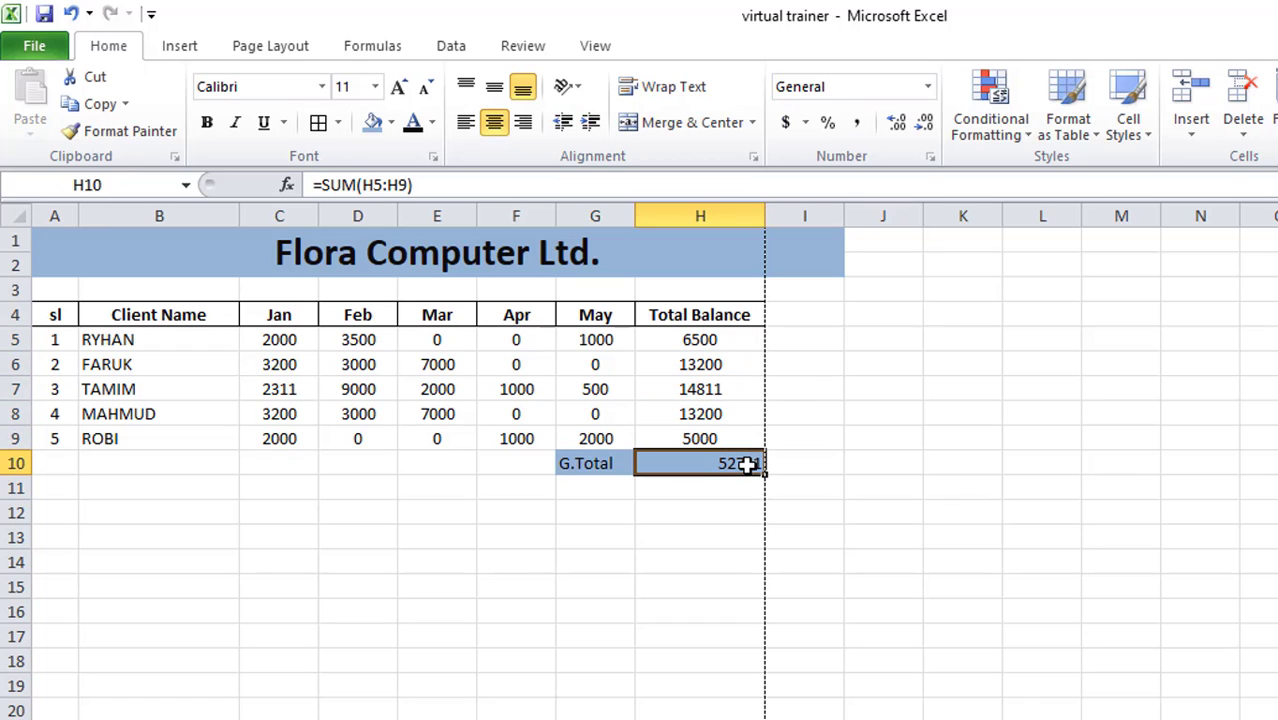
left_click(576, 530)
left_click(581, 462)
left_click_drag(581, 462, 694, 477)
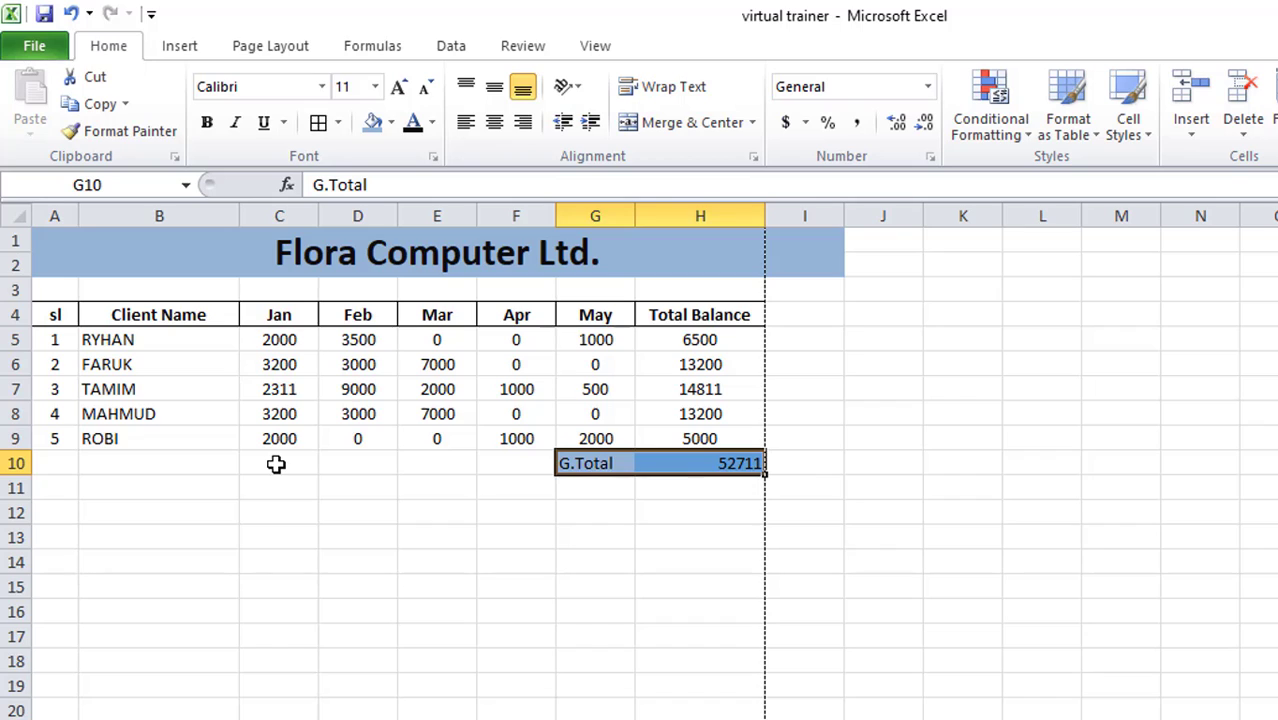
- Check the sheet with its grand total row up close in the print preview and return to the worksheet
key("ctrl+p")
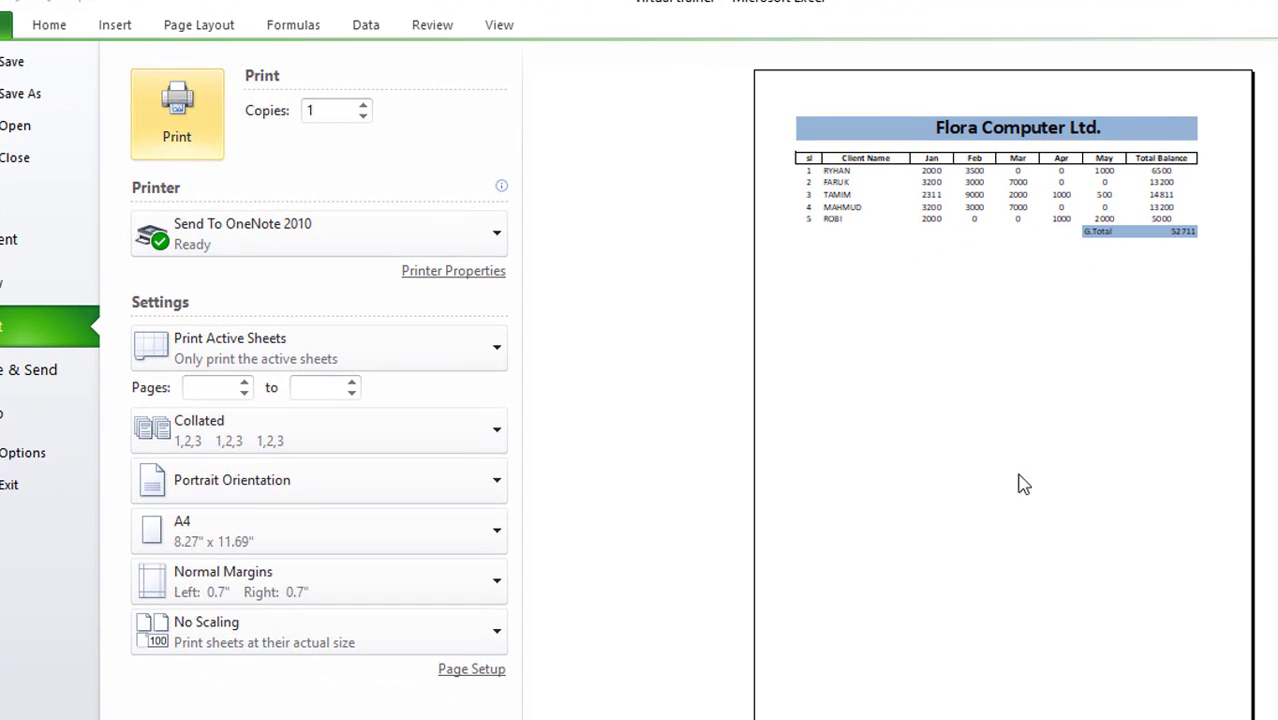
left_click(1082, 227)
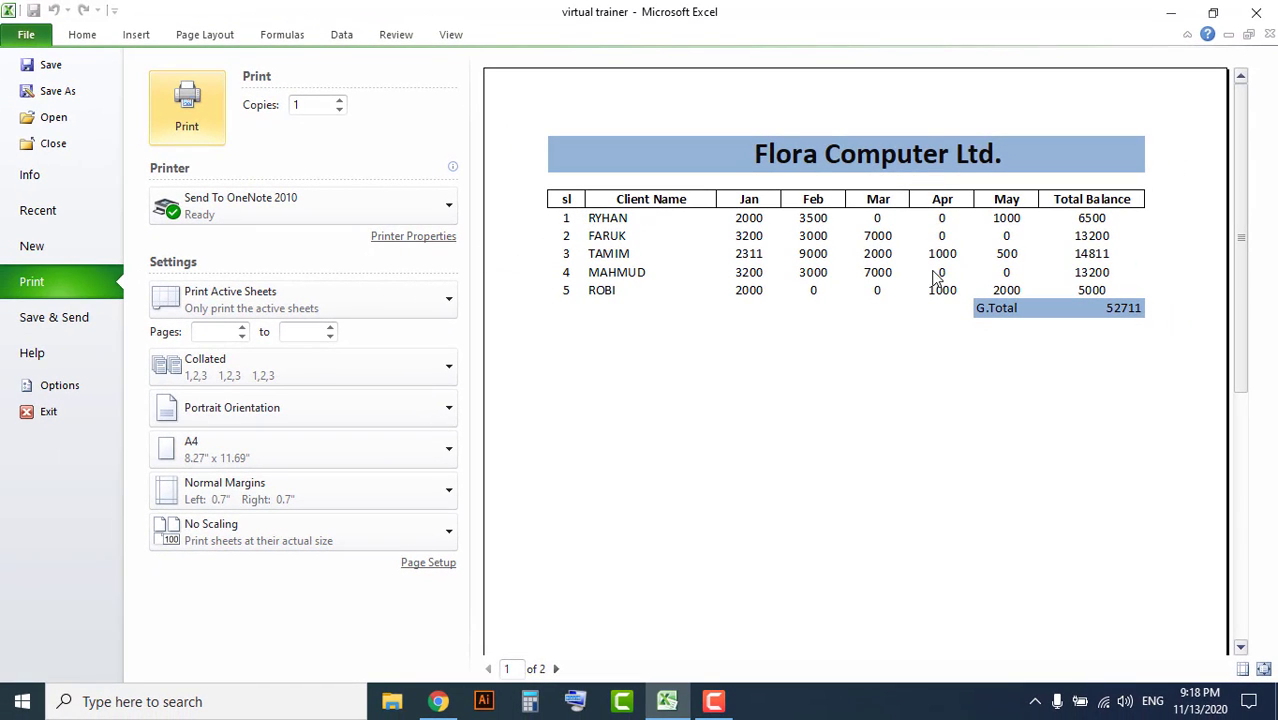
left_click(82, 34)
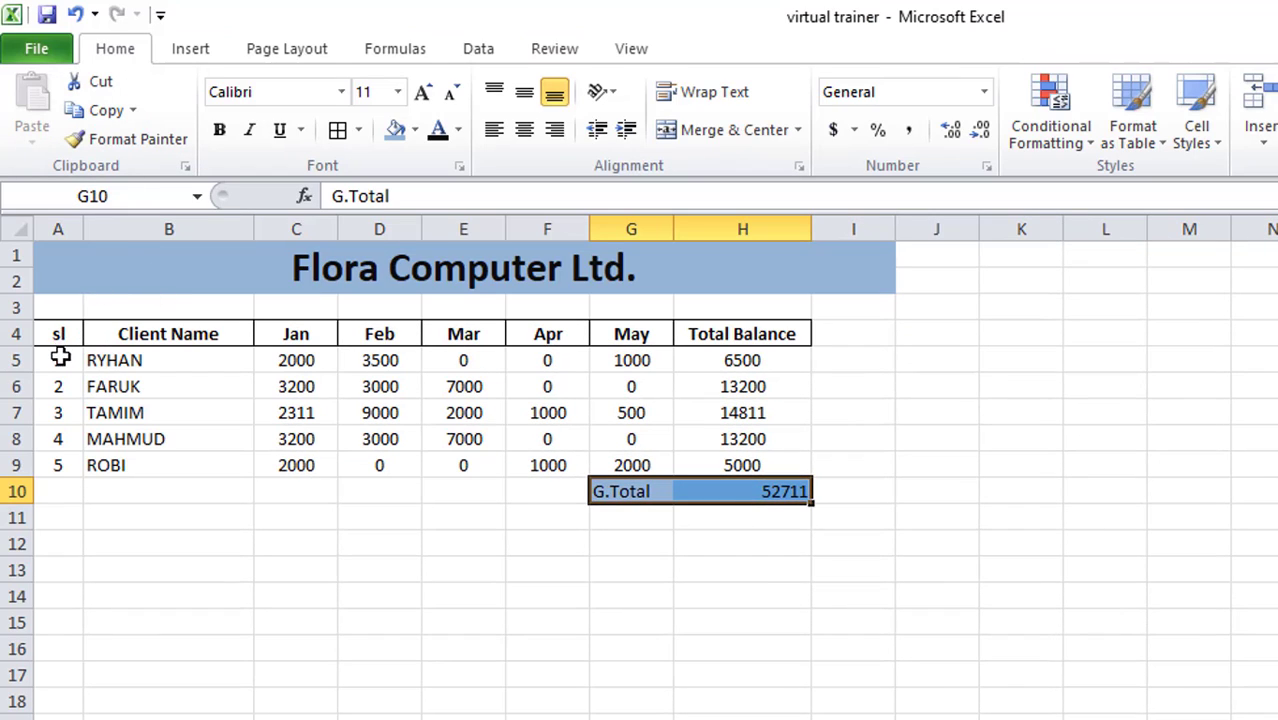
- Apply All Borders to the client rows A5:H9
left_click_drag(58, 358, 762, 458)
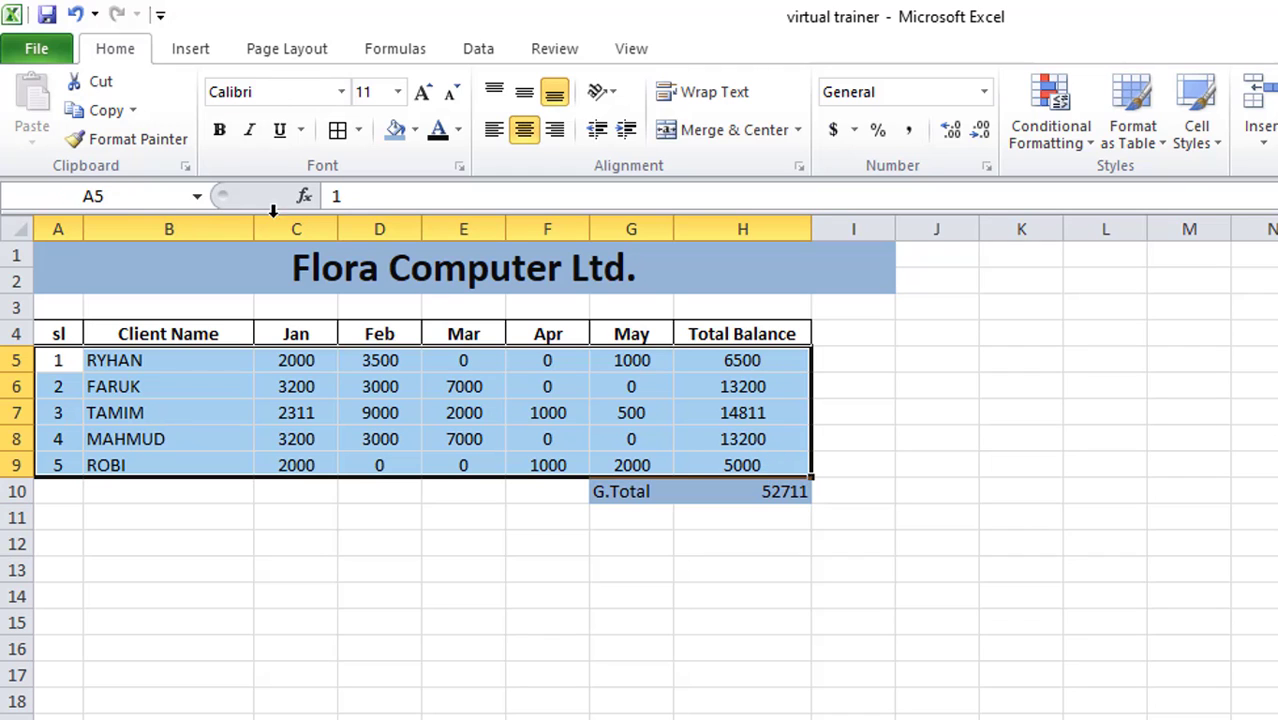
left_click(359, 131)
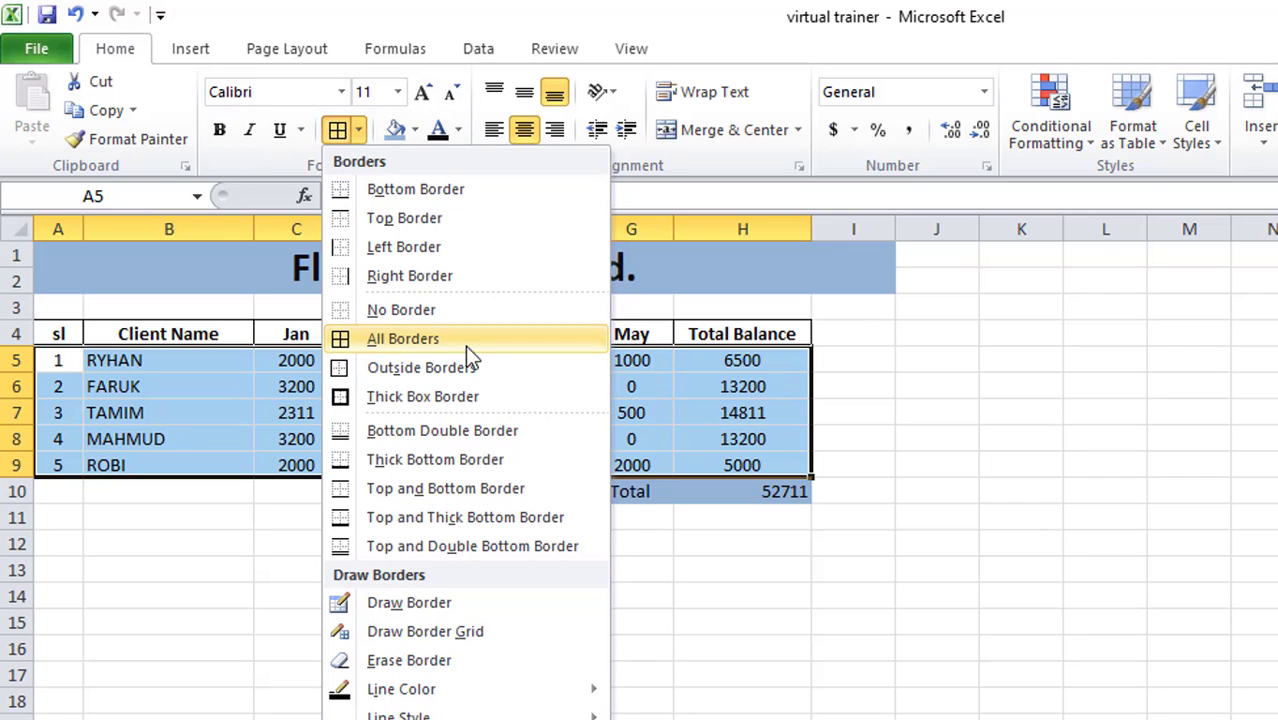
left_click(406, 339)
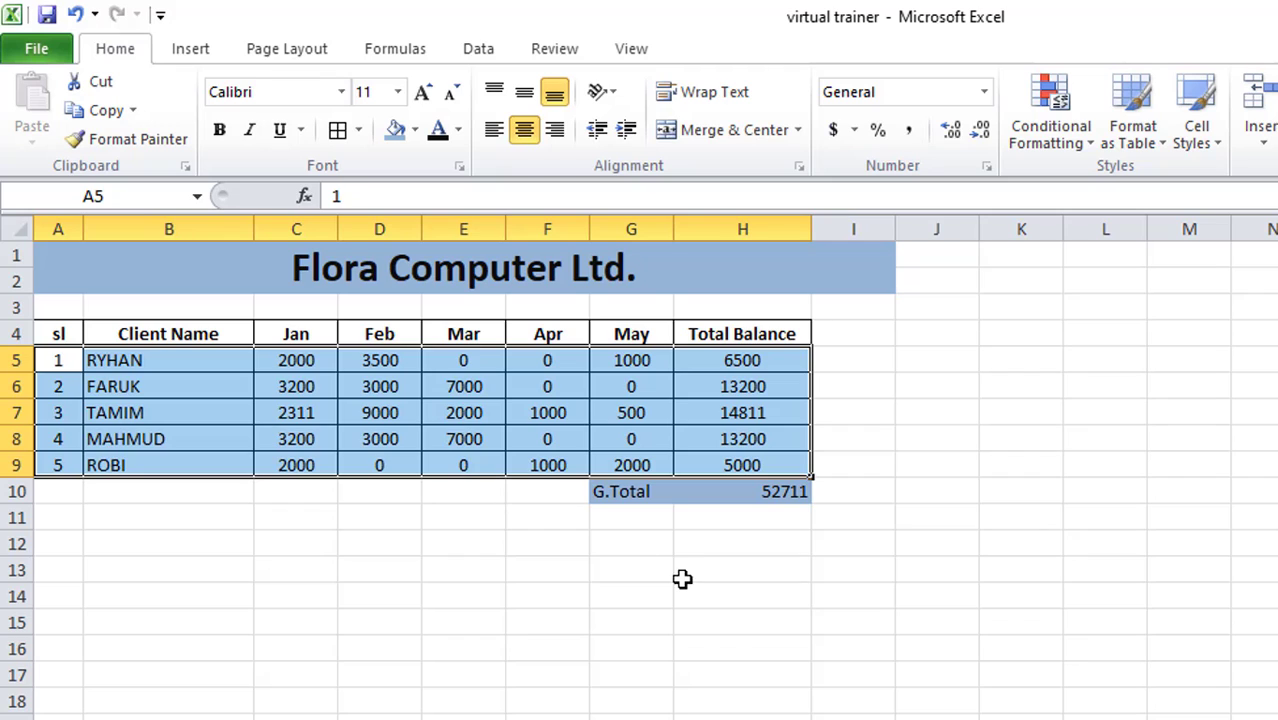
left_click(682, 579)
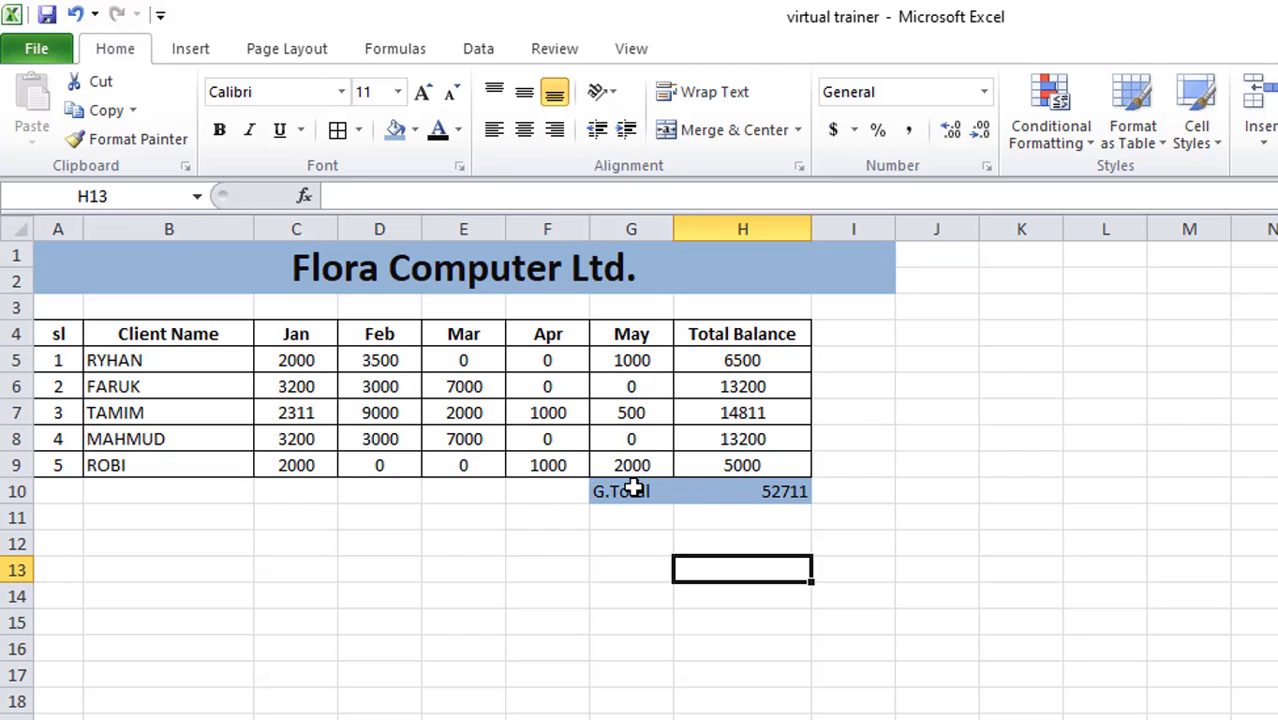
- Apply All Borders to the grand total cells G10:H10 and check the table in the print preview
left_click_drag(634, 488, 720, 491)
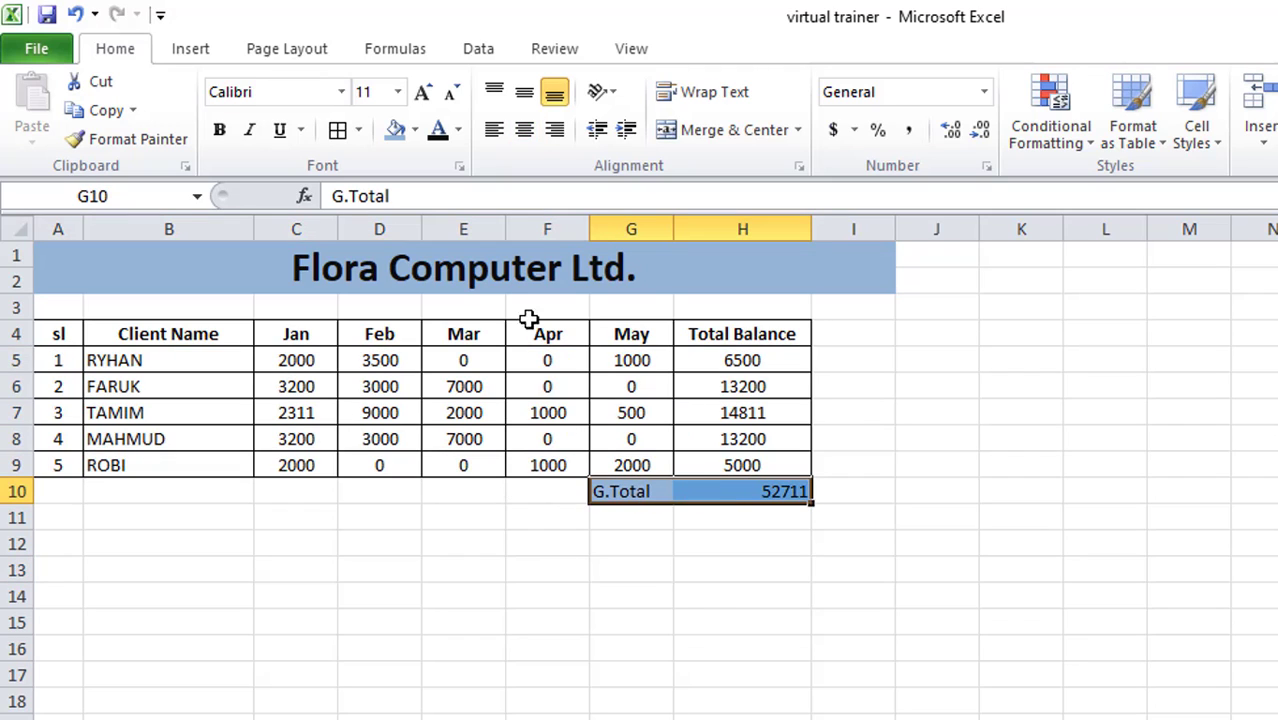
left_click(337, 131)
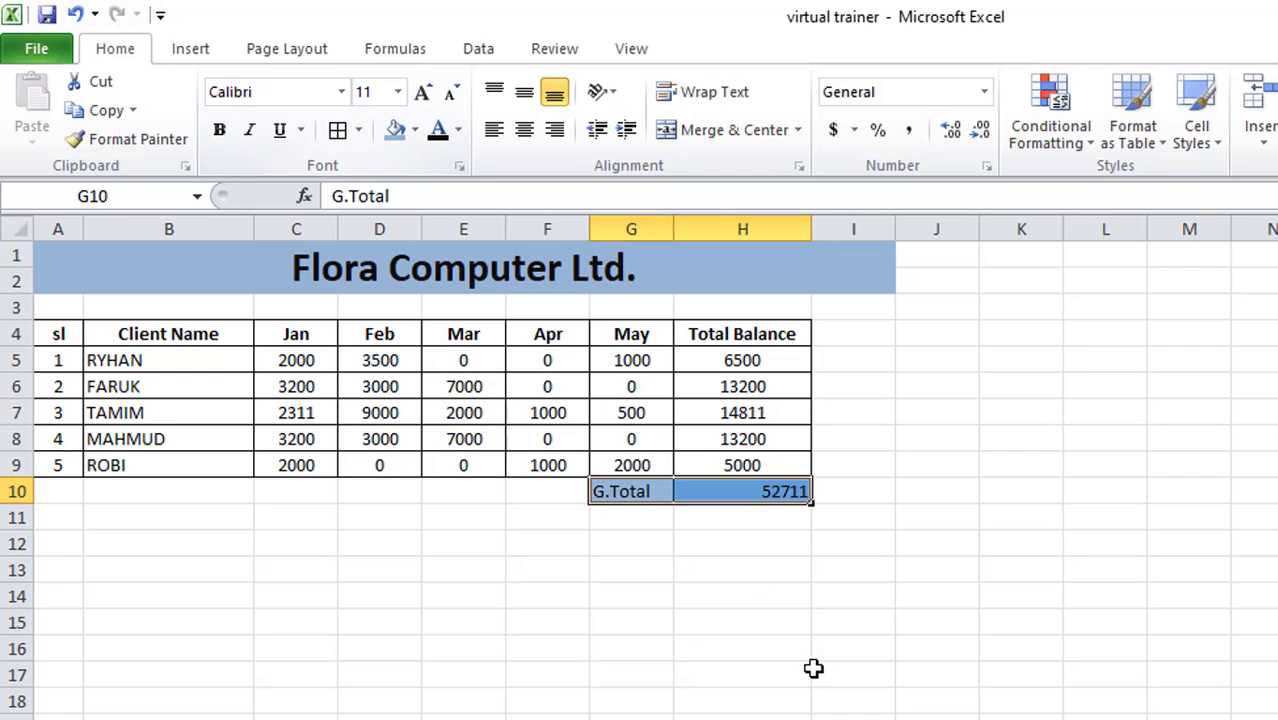
left_click(680, 593)
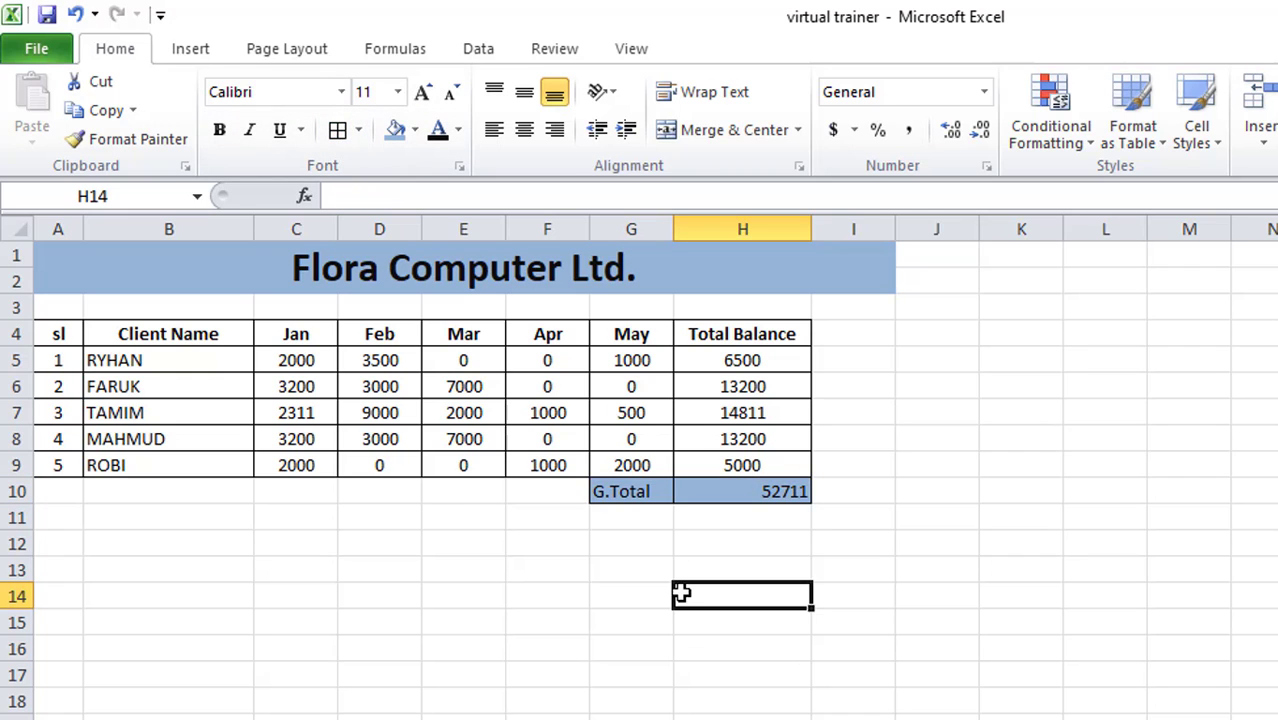
key("ctrl+p")
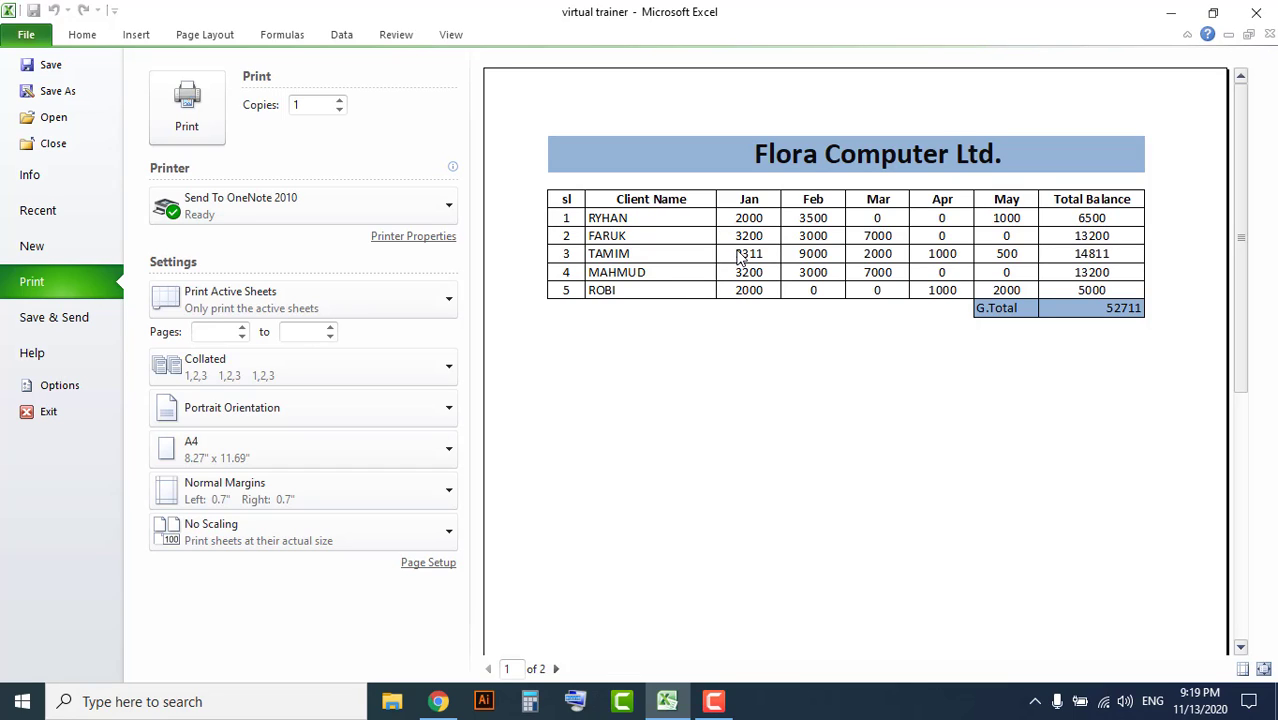
left_click(84, 36)
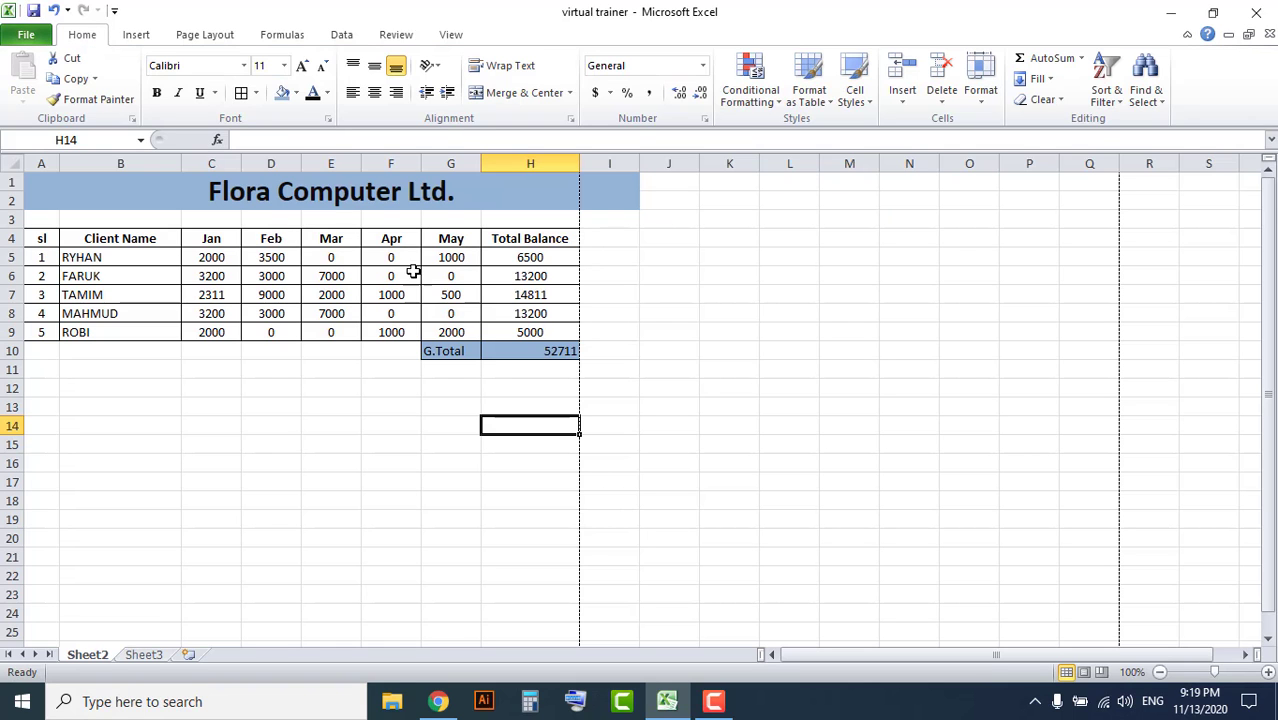